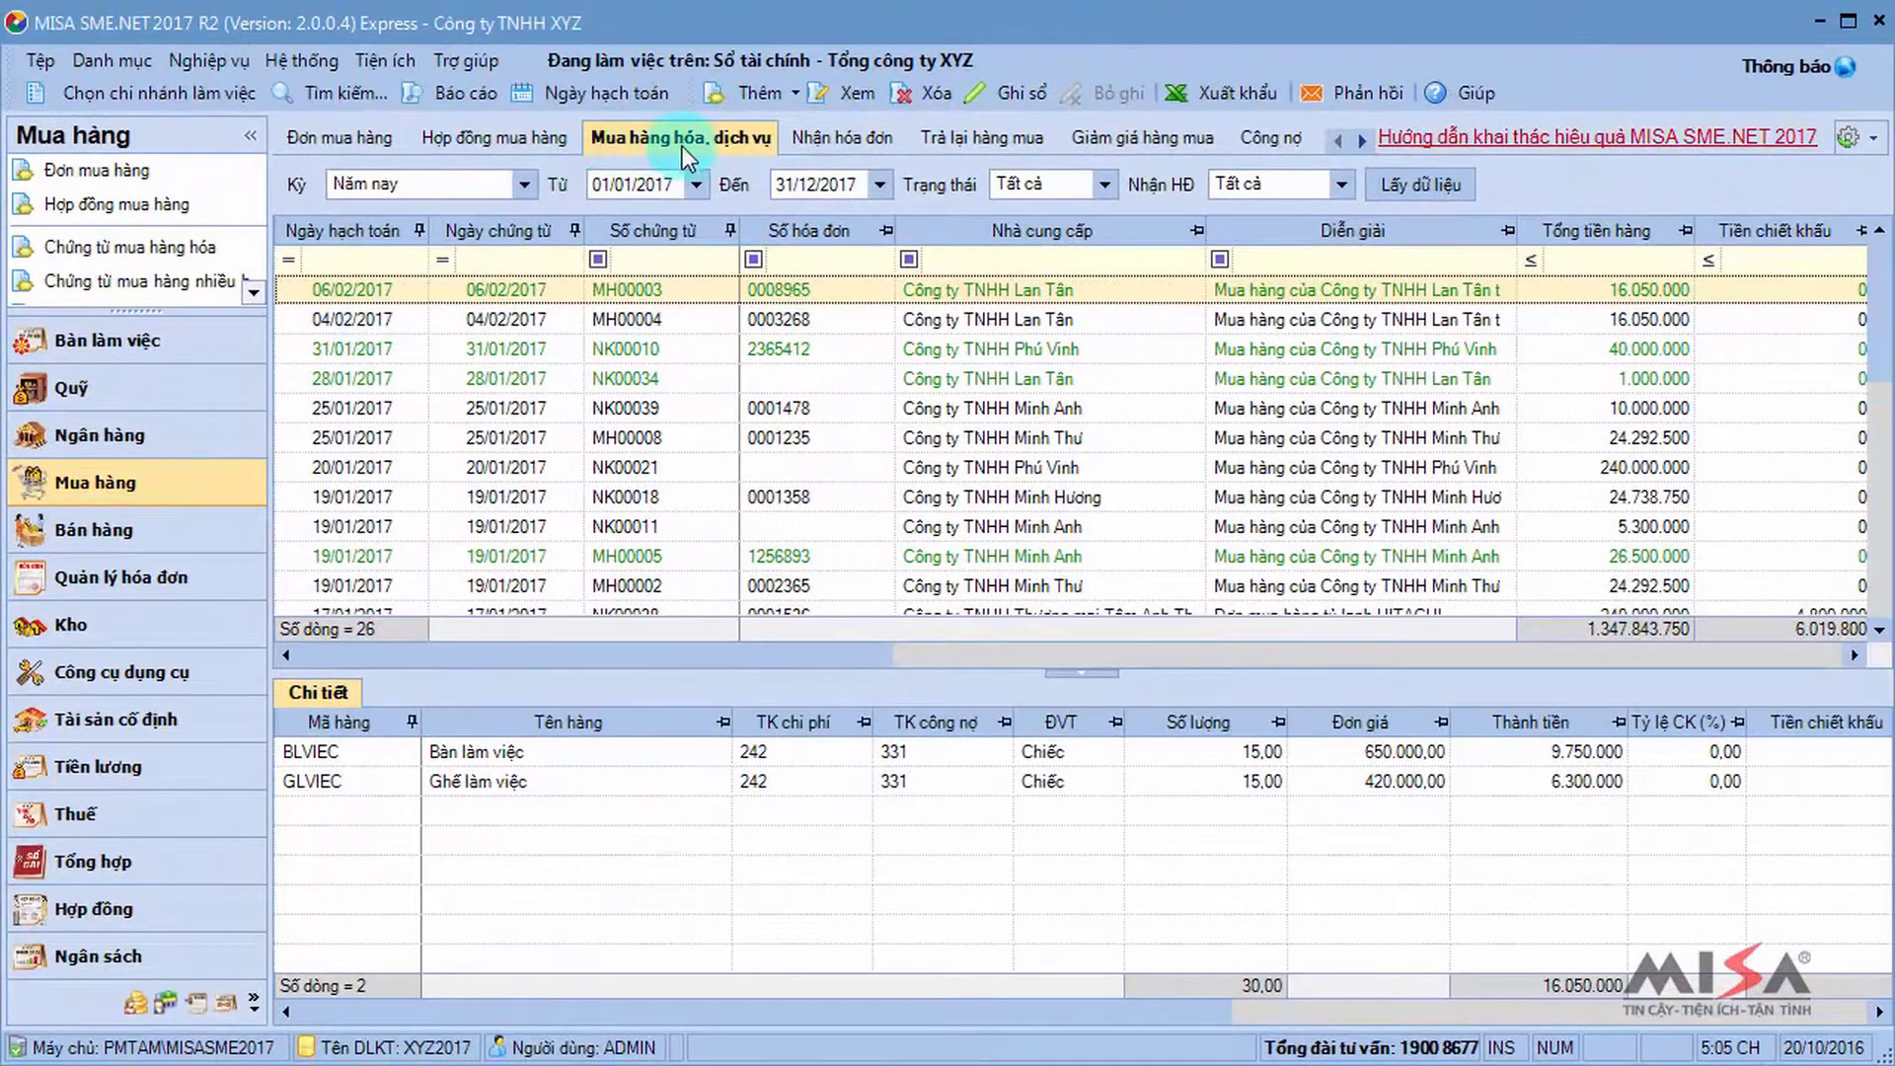
Create a new service purchase voucher with invoice received, marked as a purchase cost.
left_click(794, 93)
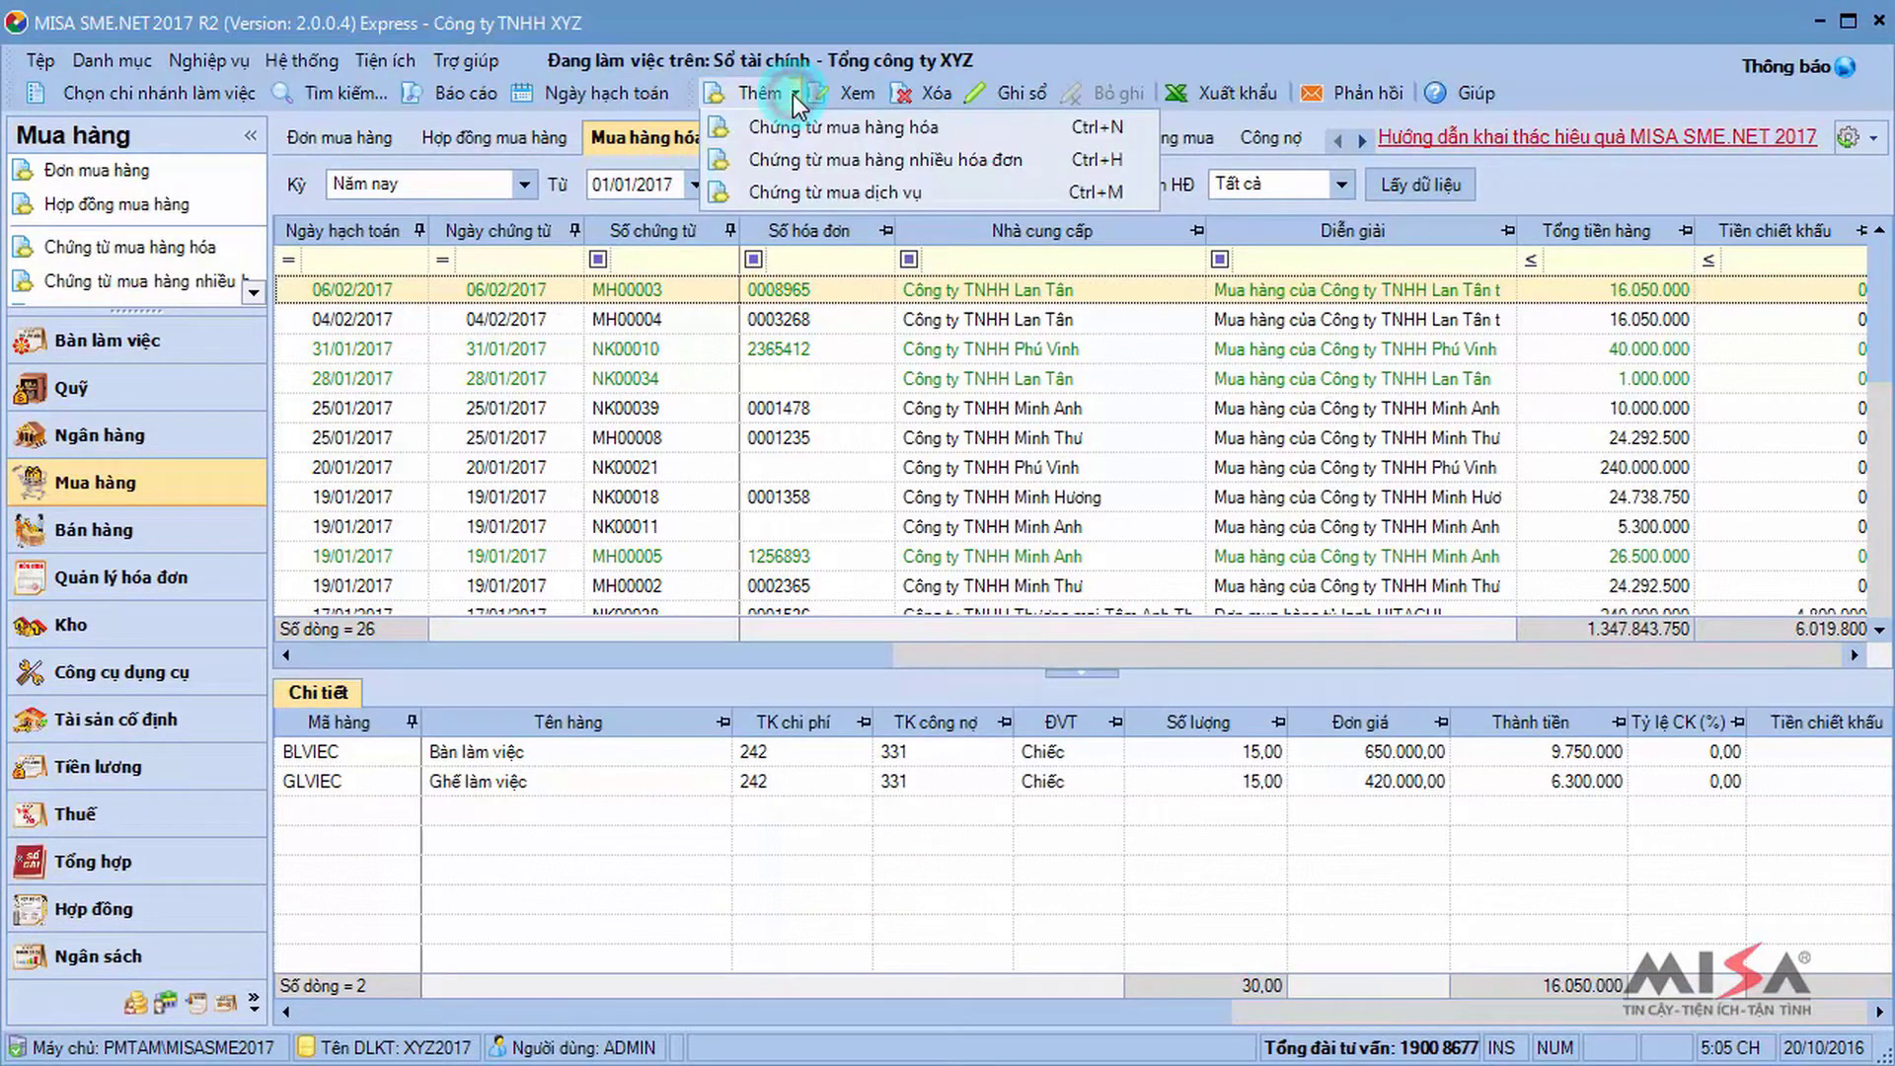
left_click(825, 187)
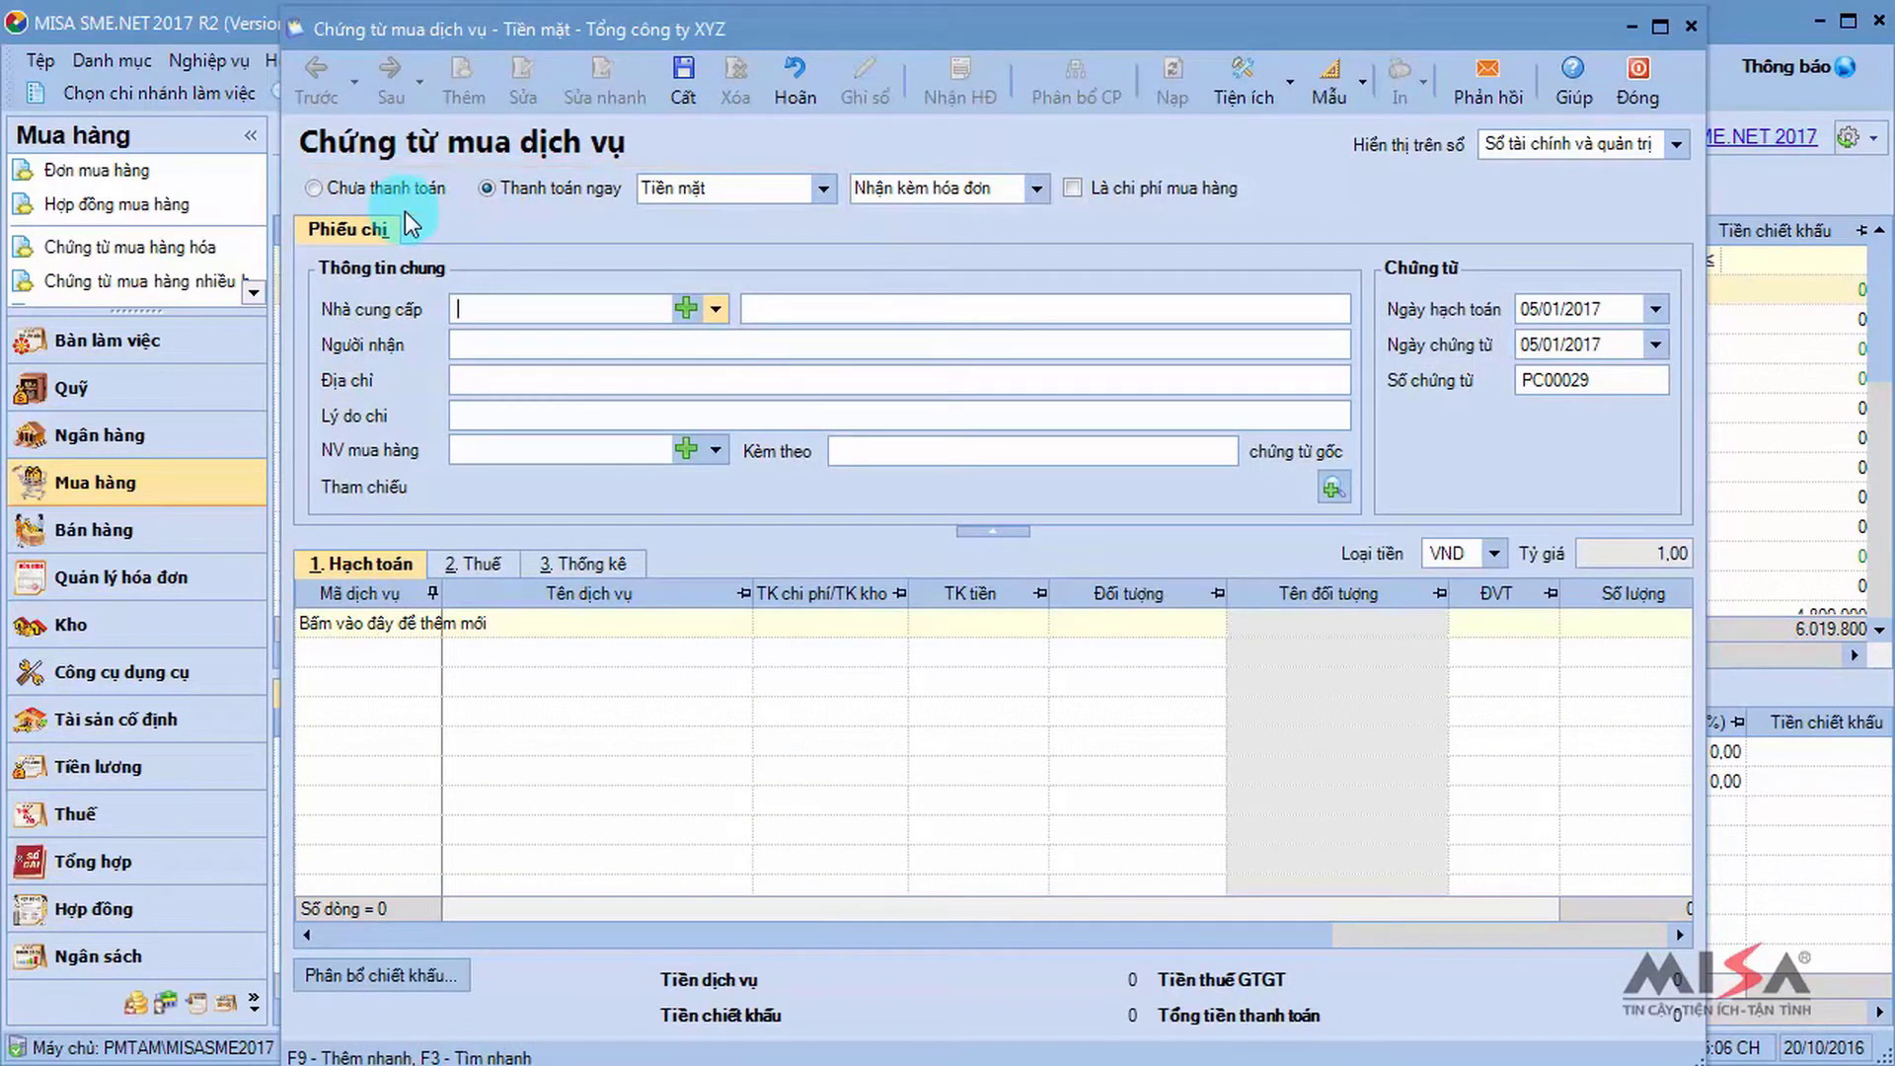
left_click(1039, 188)
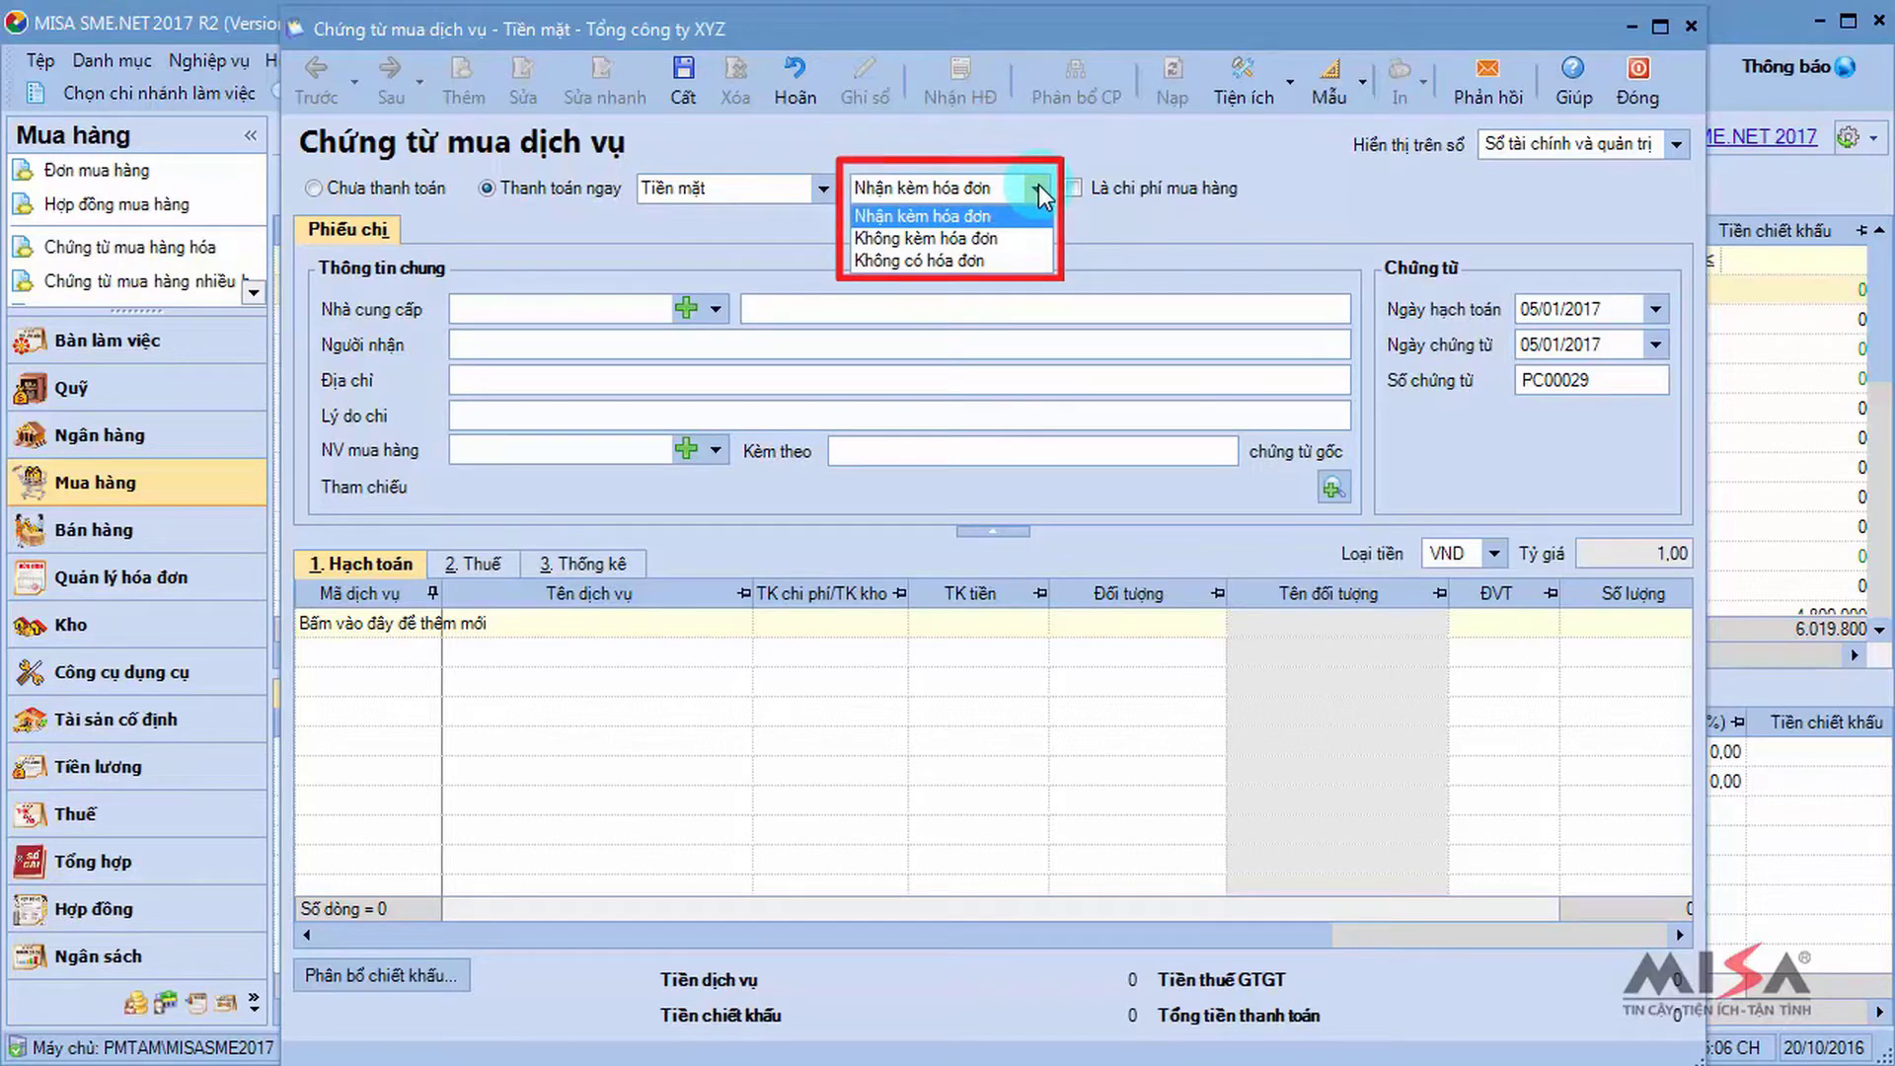
left_click(1072, 191)
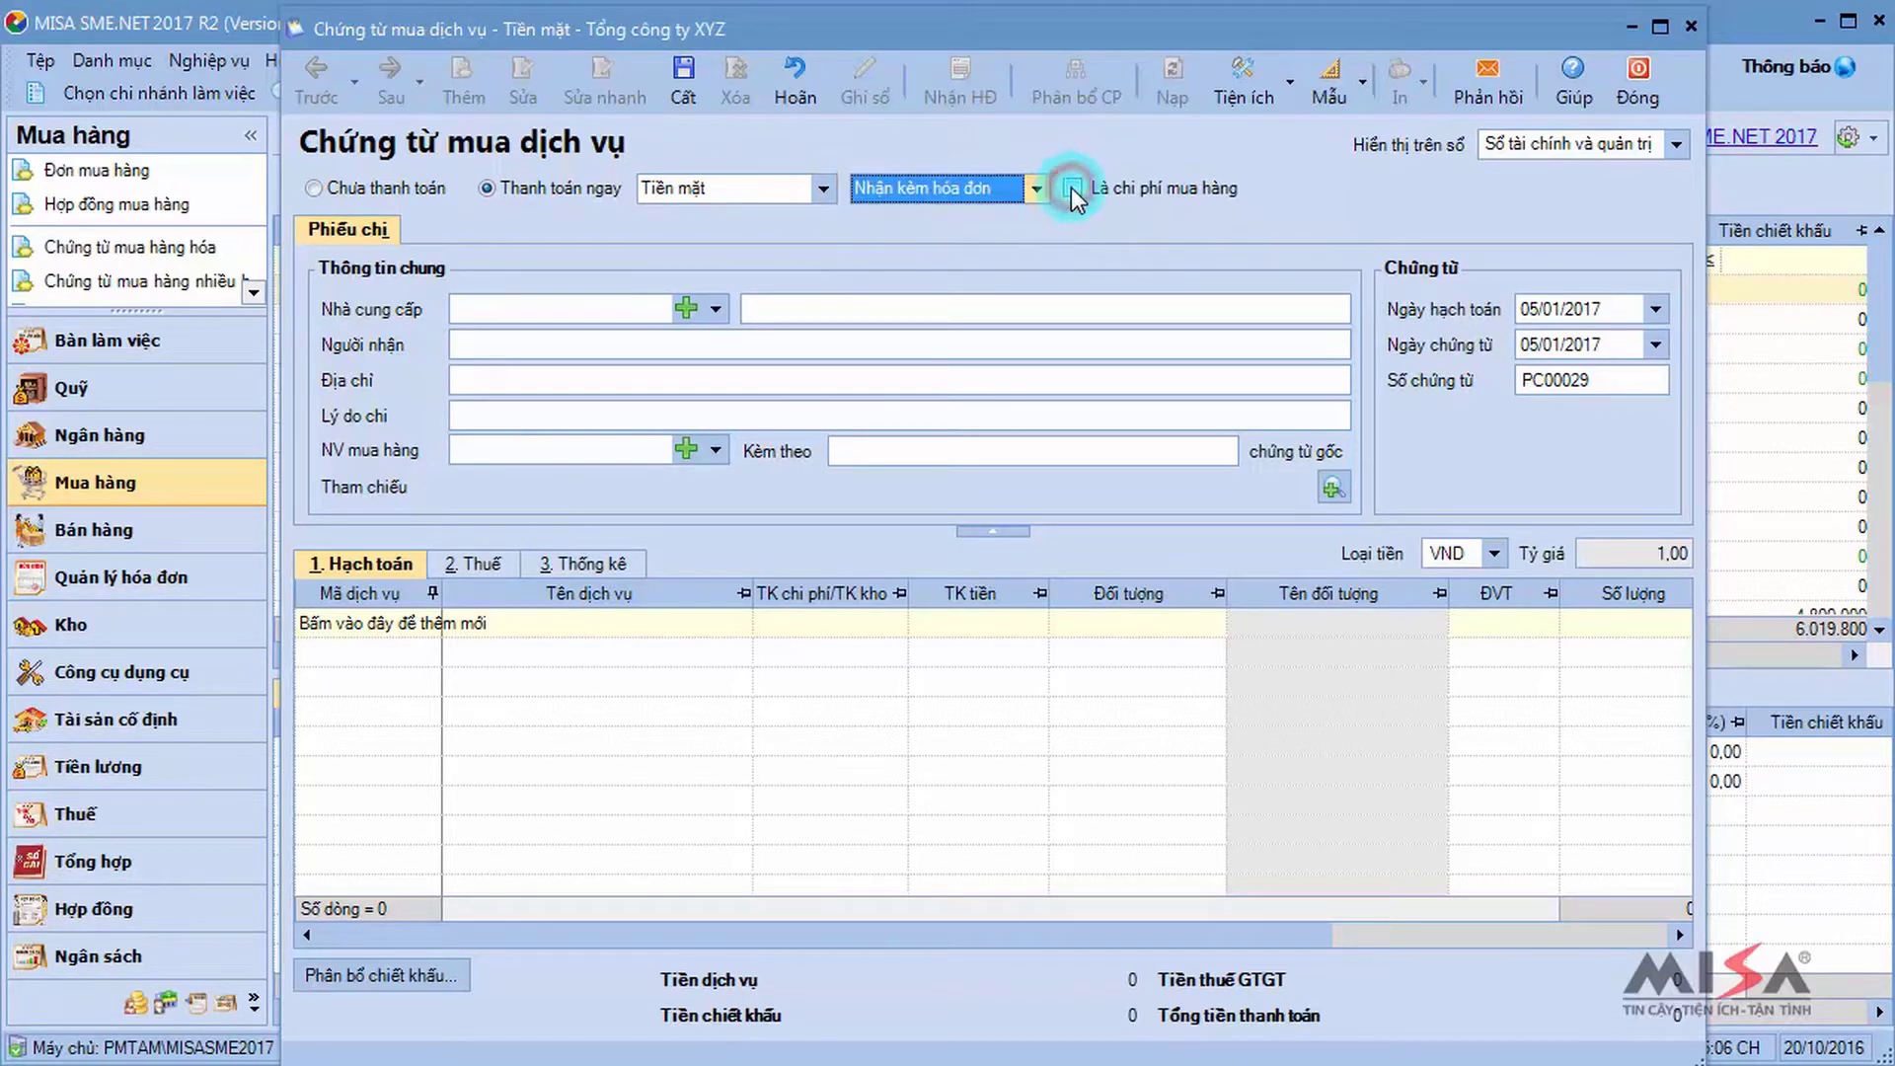
left_click(1072, 191)
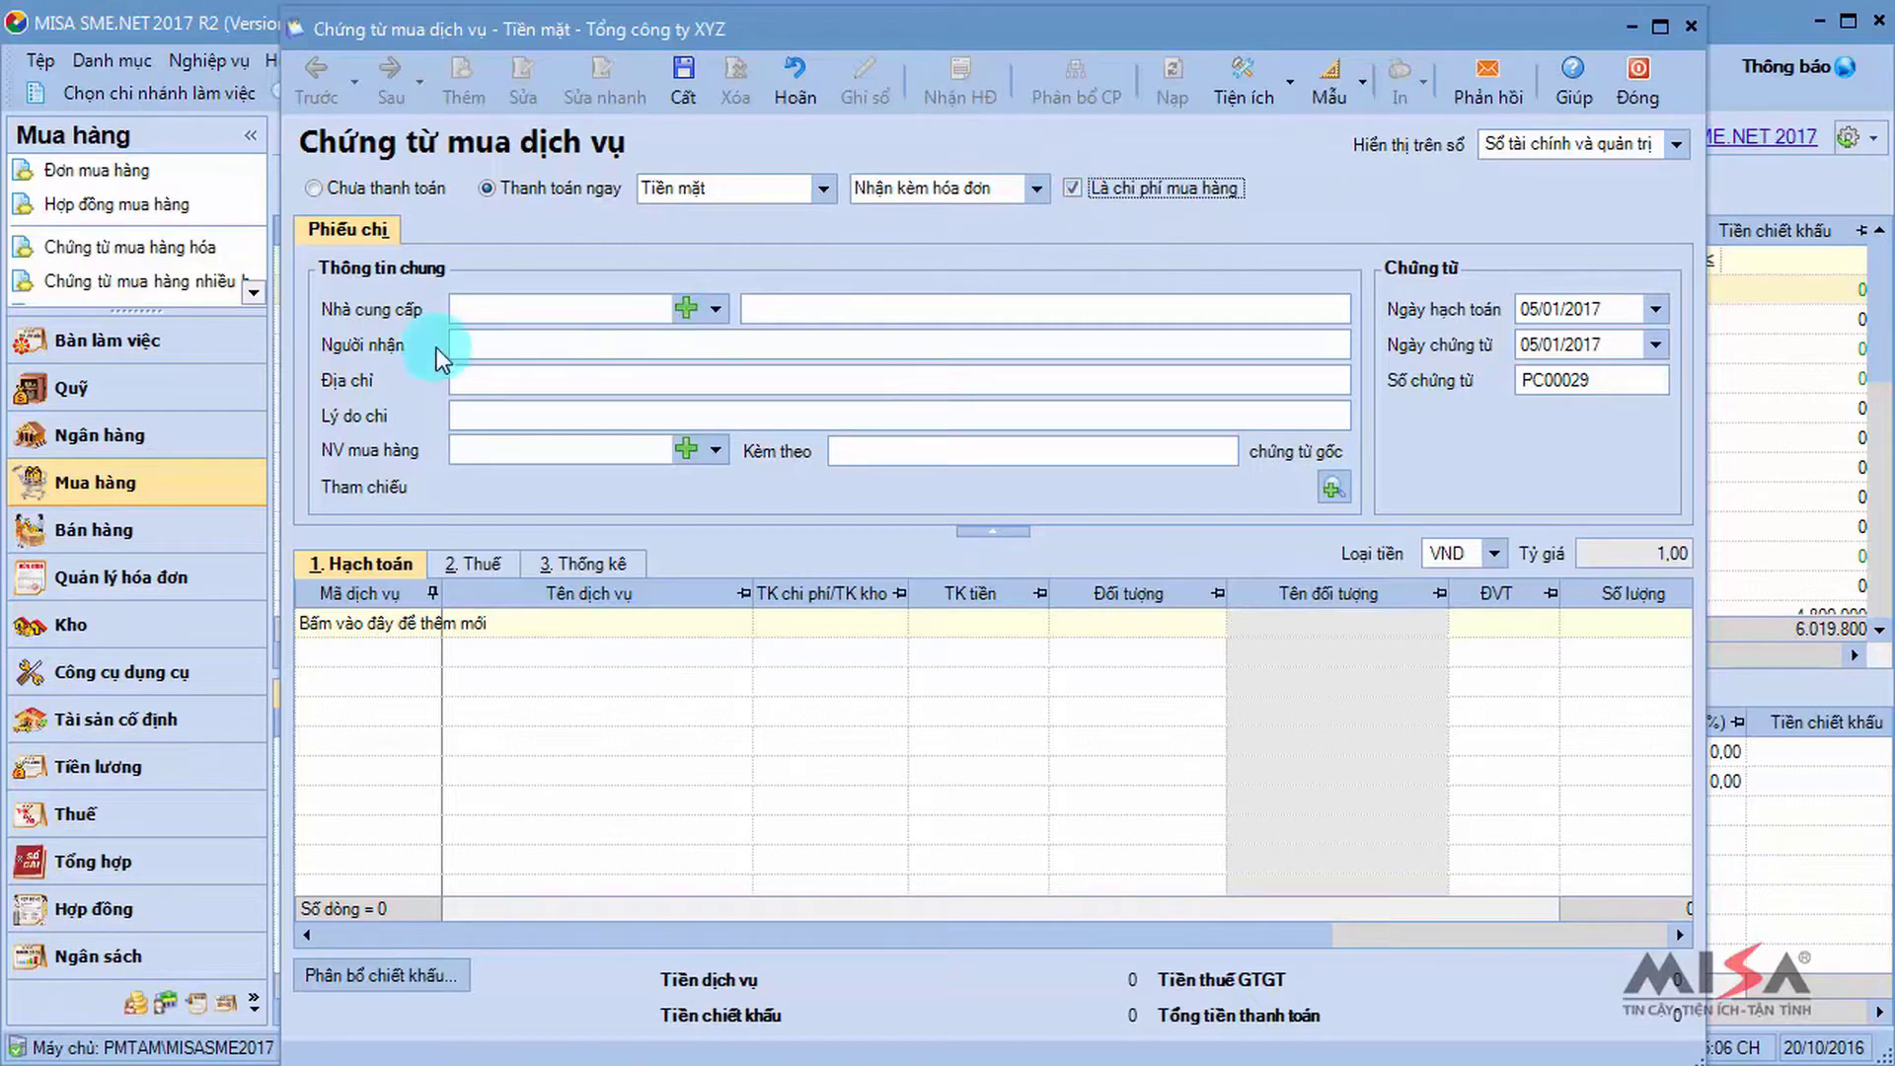
Set supplier CTY_HAIVAN and reason 'Thanh toán tiền vận chuyển và bảo hiểm hàng hóa đường biển'.
left_click(490, 309)
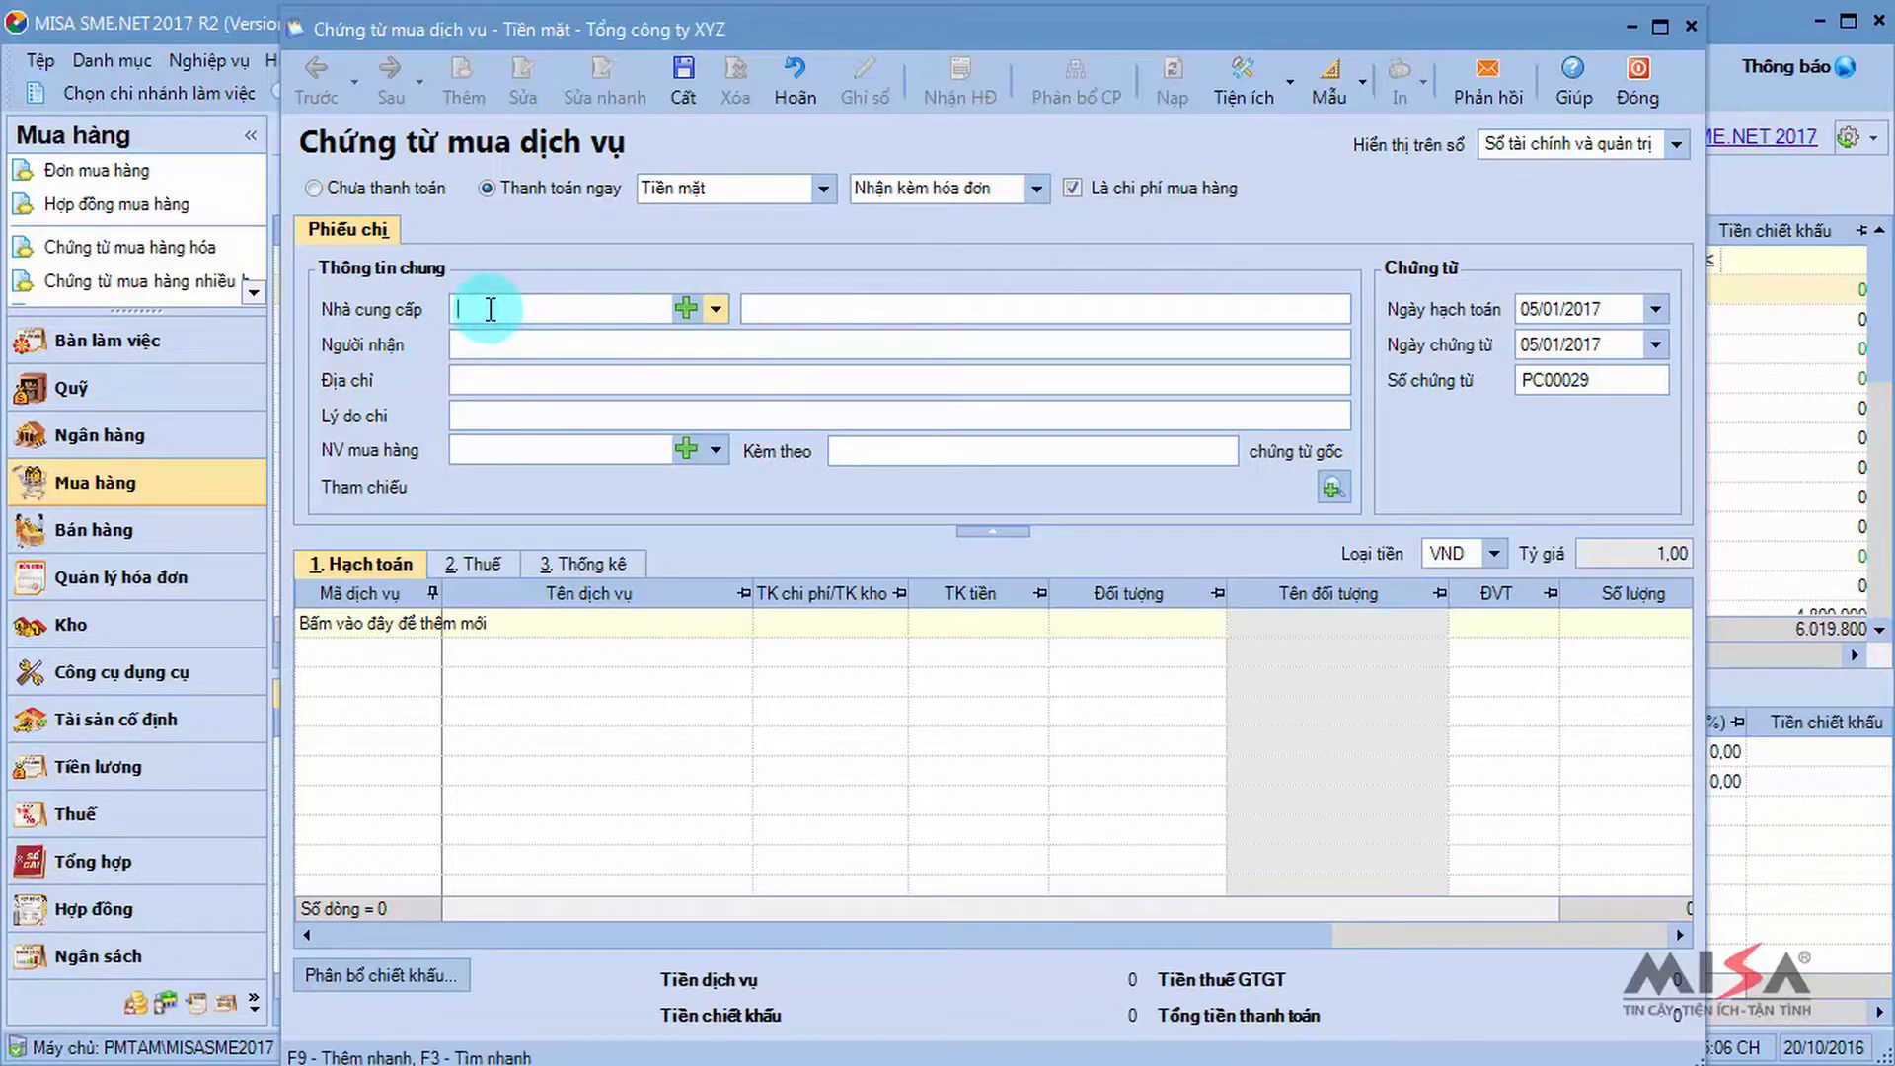
type("haivan")
key("Return")
triple_click(588, 415)
type("Thanh to")
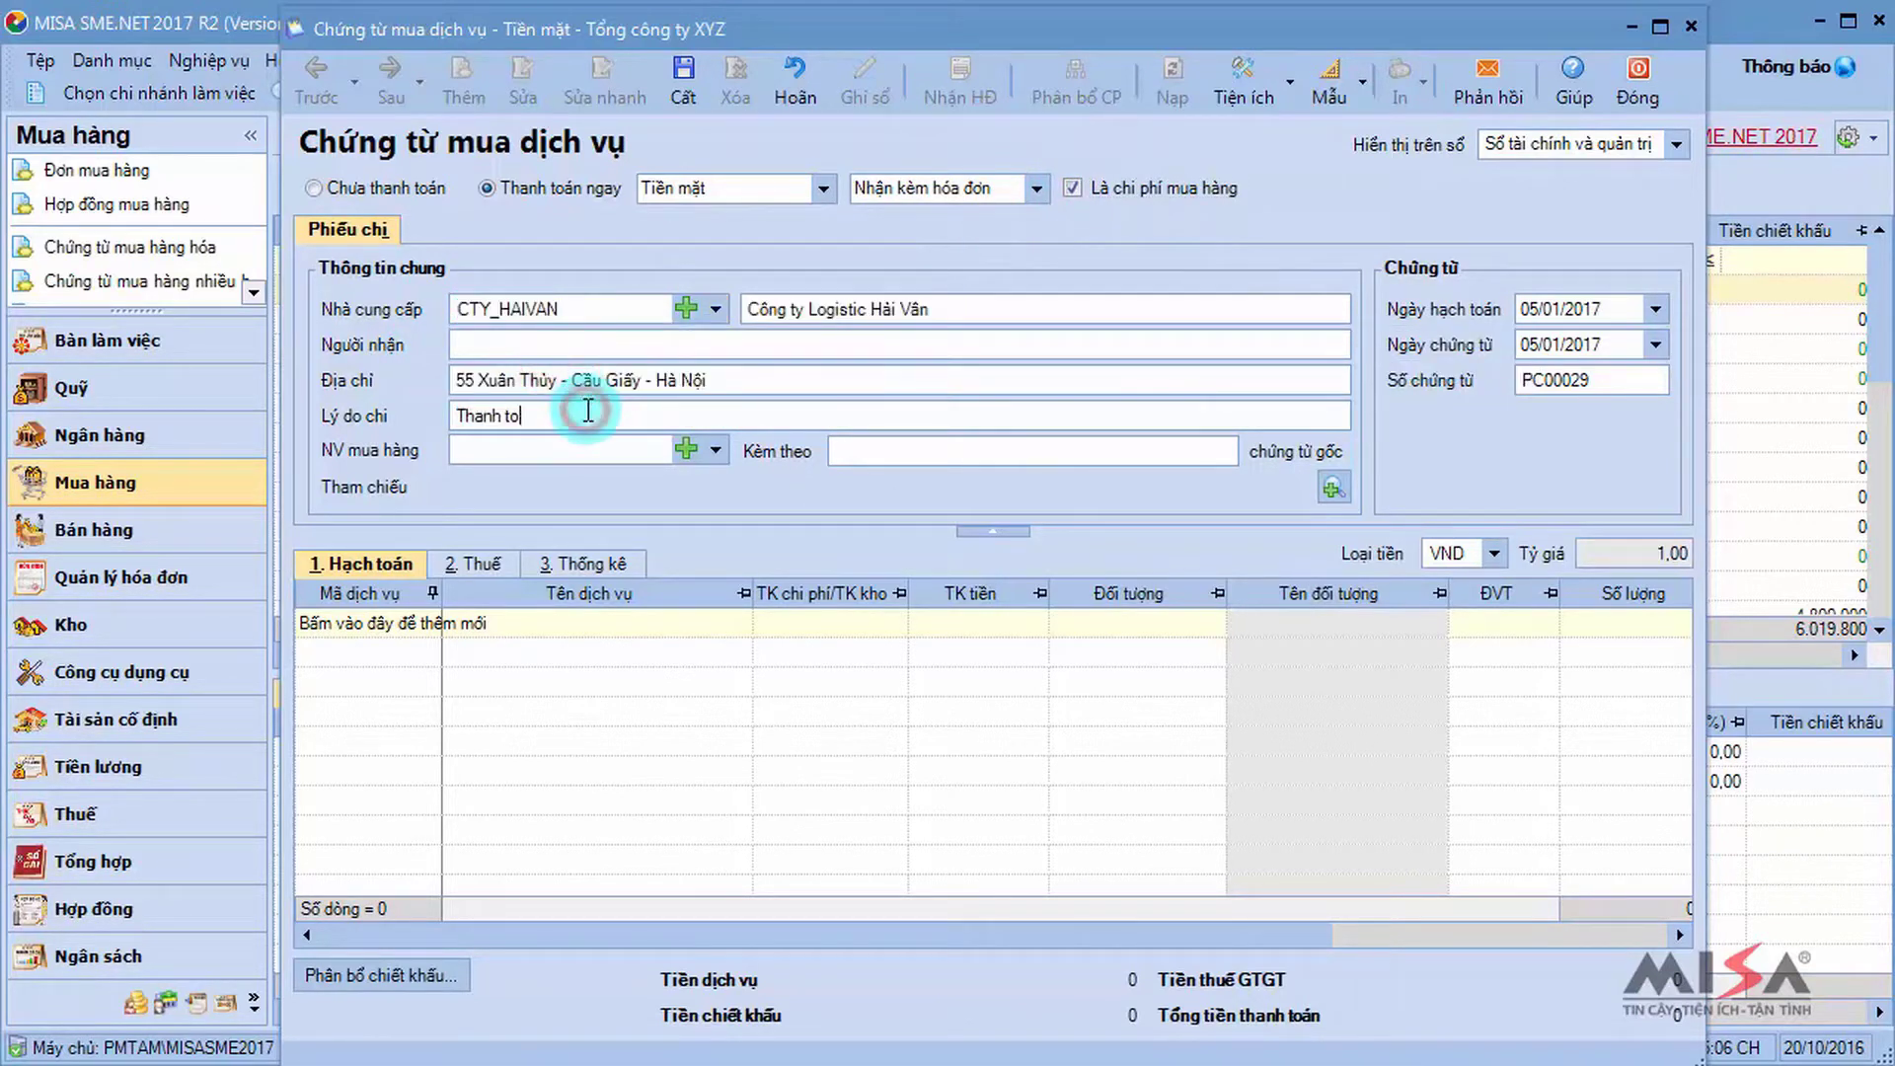
type("án tiền vận chuyển và bảo hiểm hàng hóa đường biển")
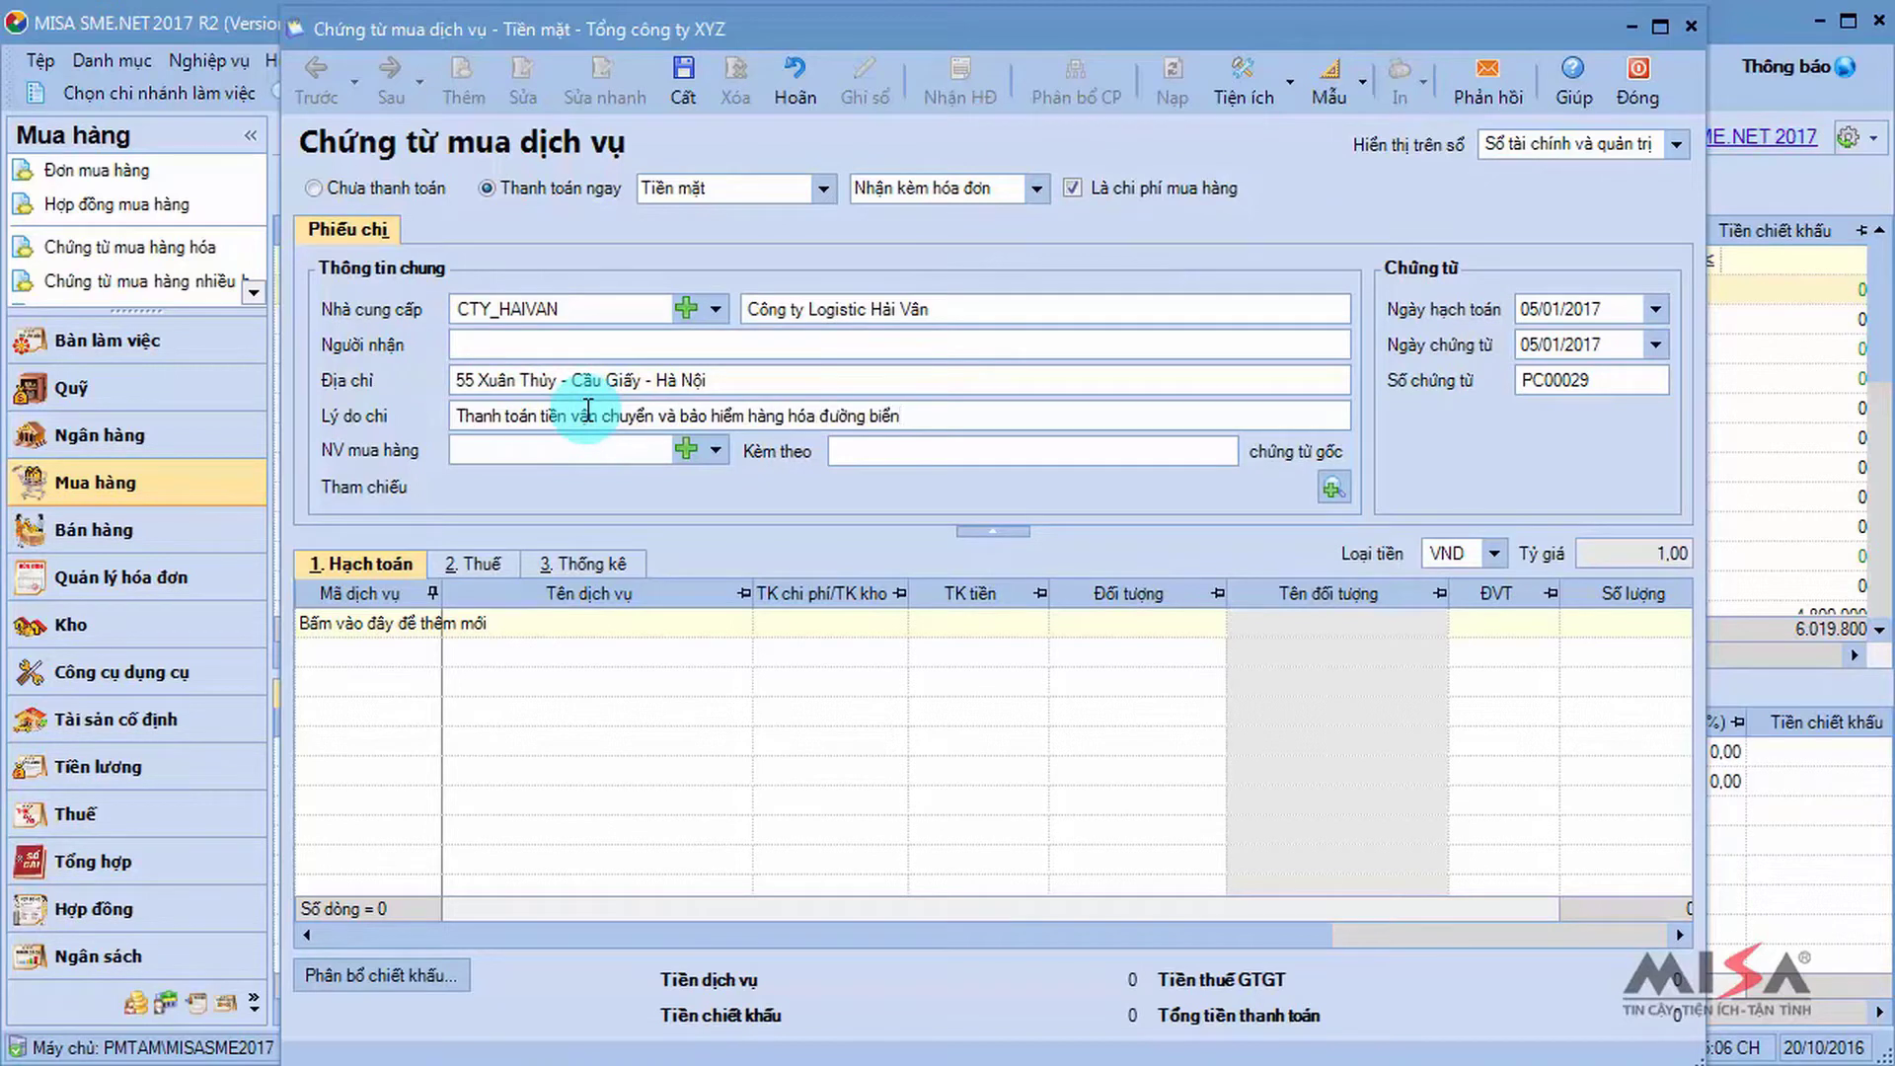
key("Tab")
key("Tab")
key("Tab")
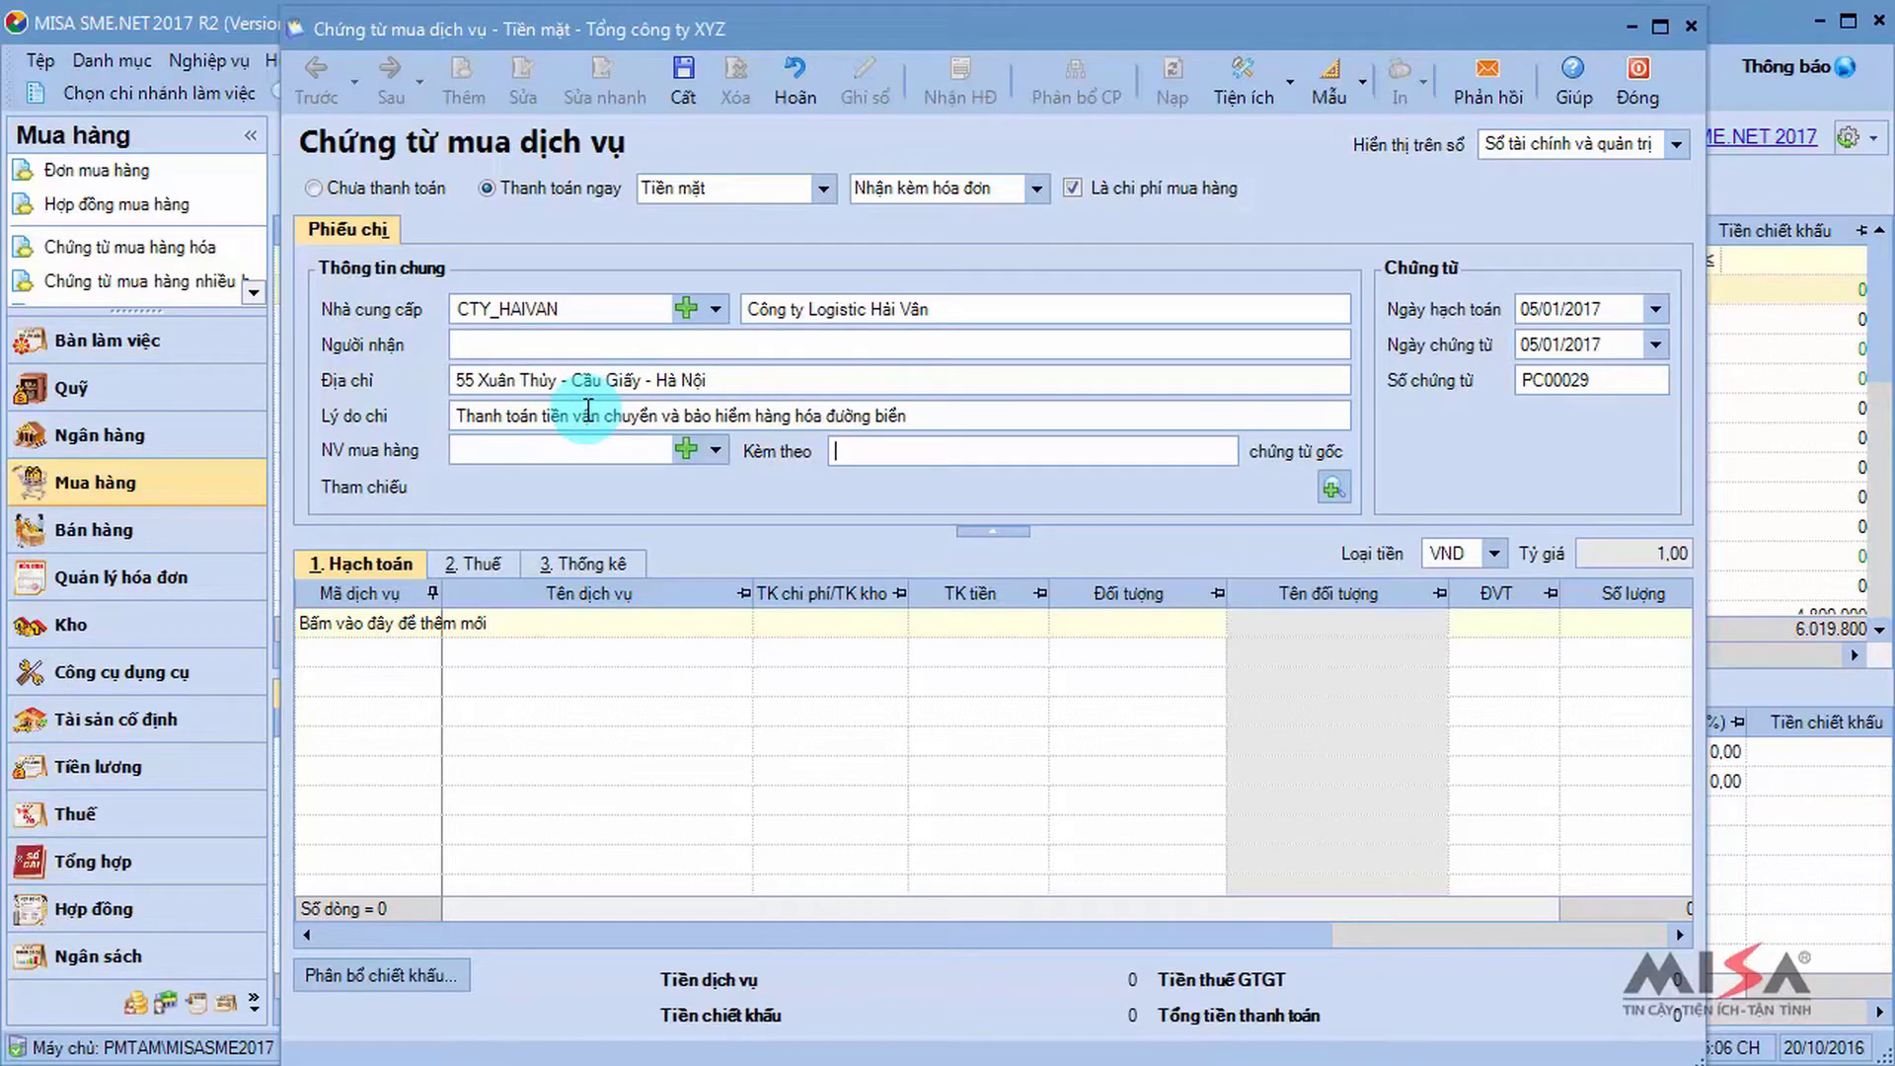
key("Tab")
key("Tab")
key("Tab")
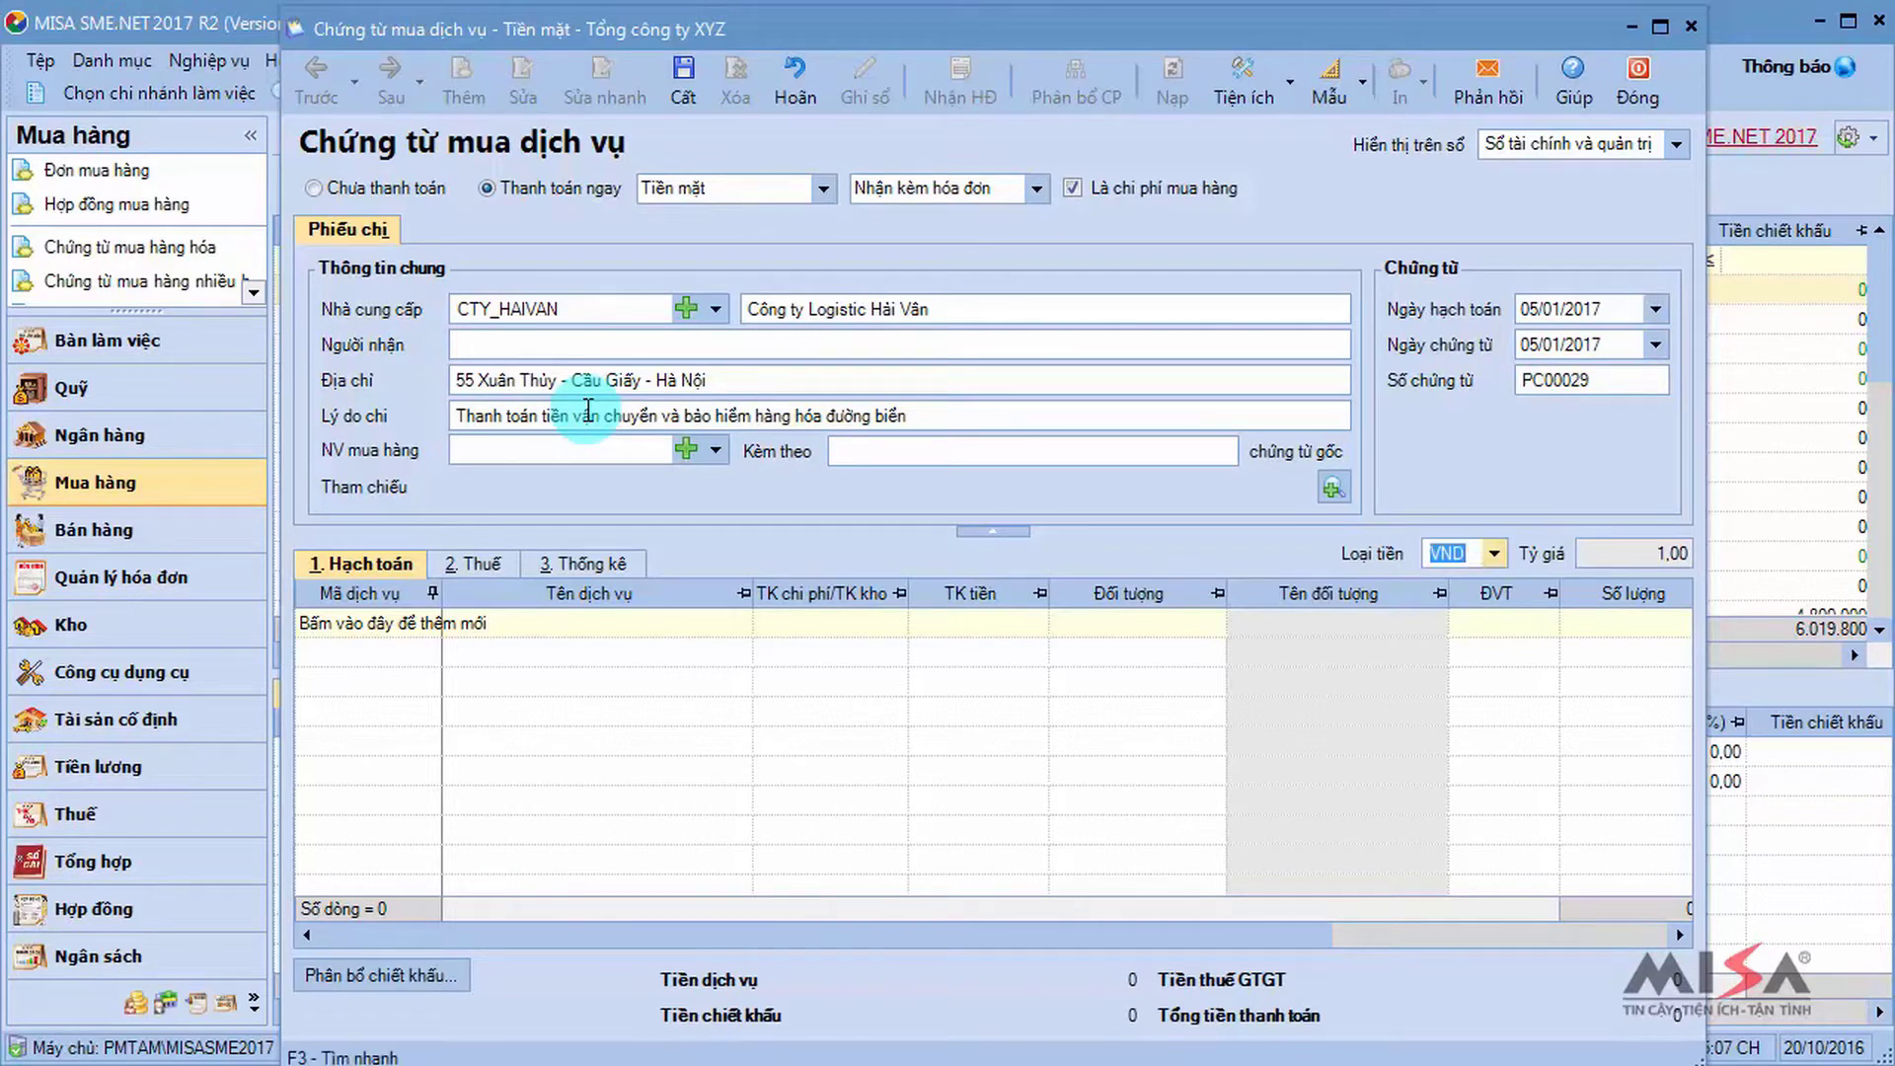
left_click(419, 623)
Add a PTHQ pre-customs fee line with unit price 32.000.000.
type("pth")
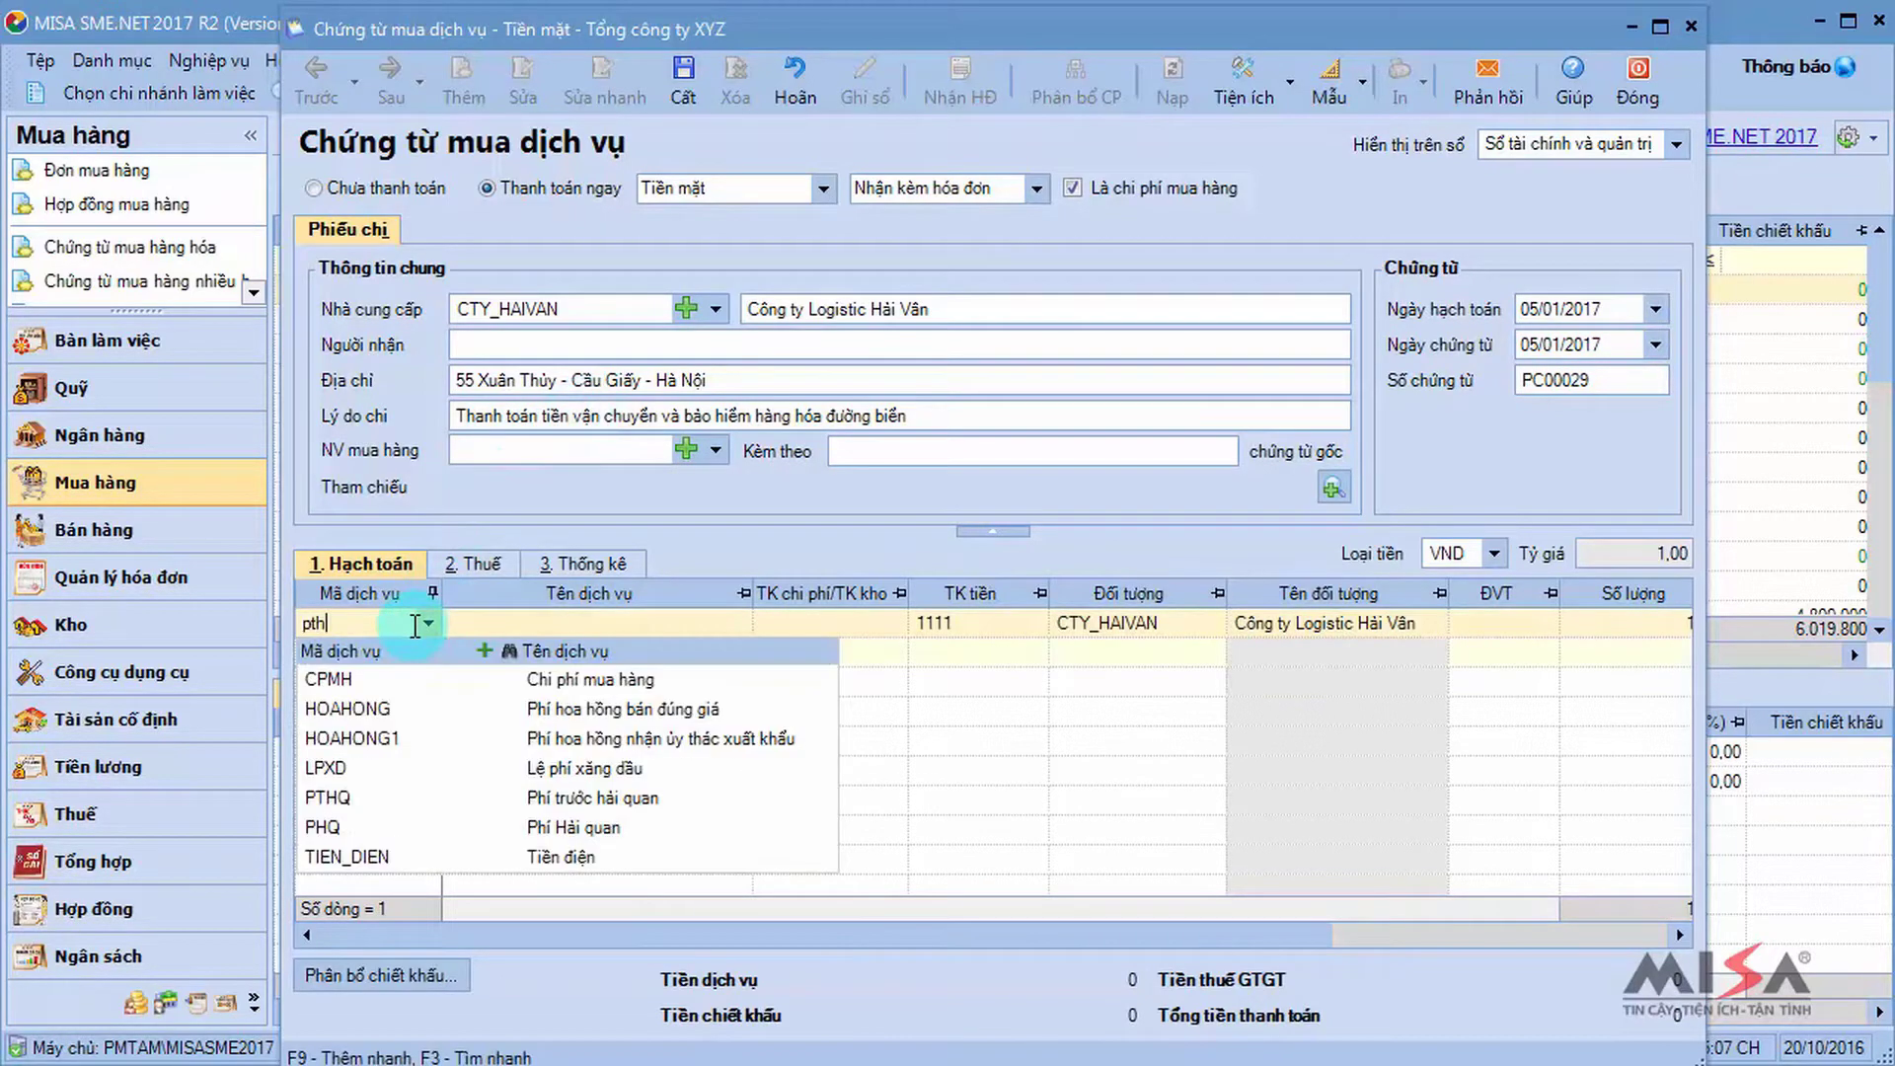
key("Return")
key("Tab")
key("Tab")
key("Tab")
key("Tab")
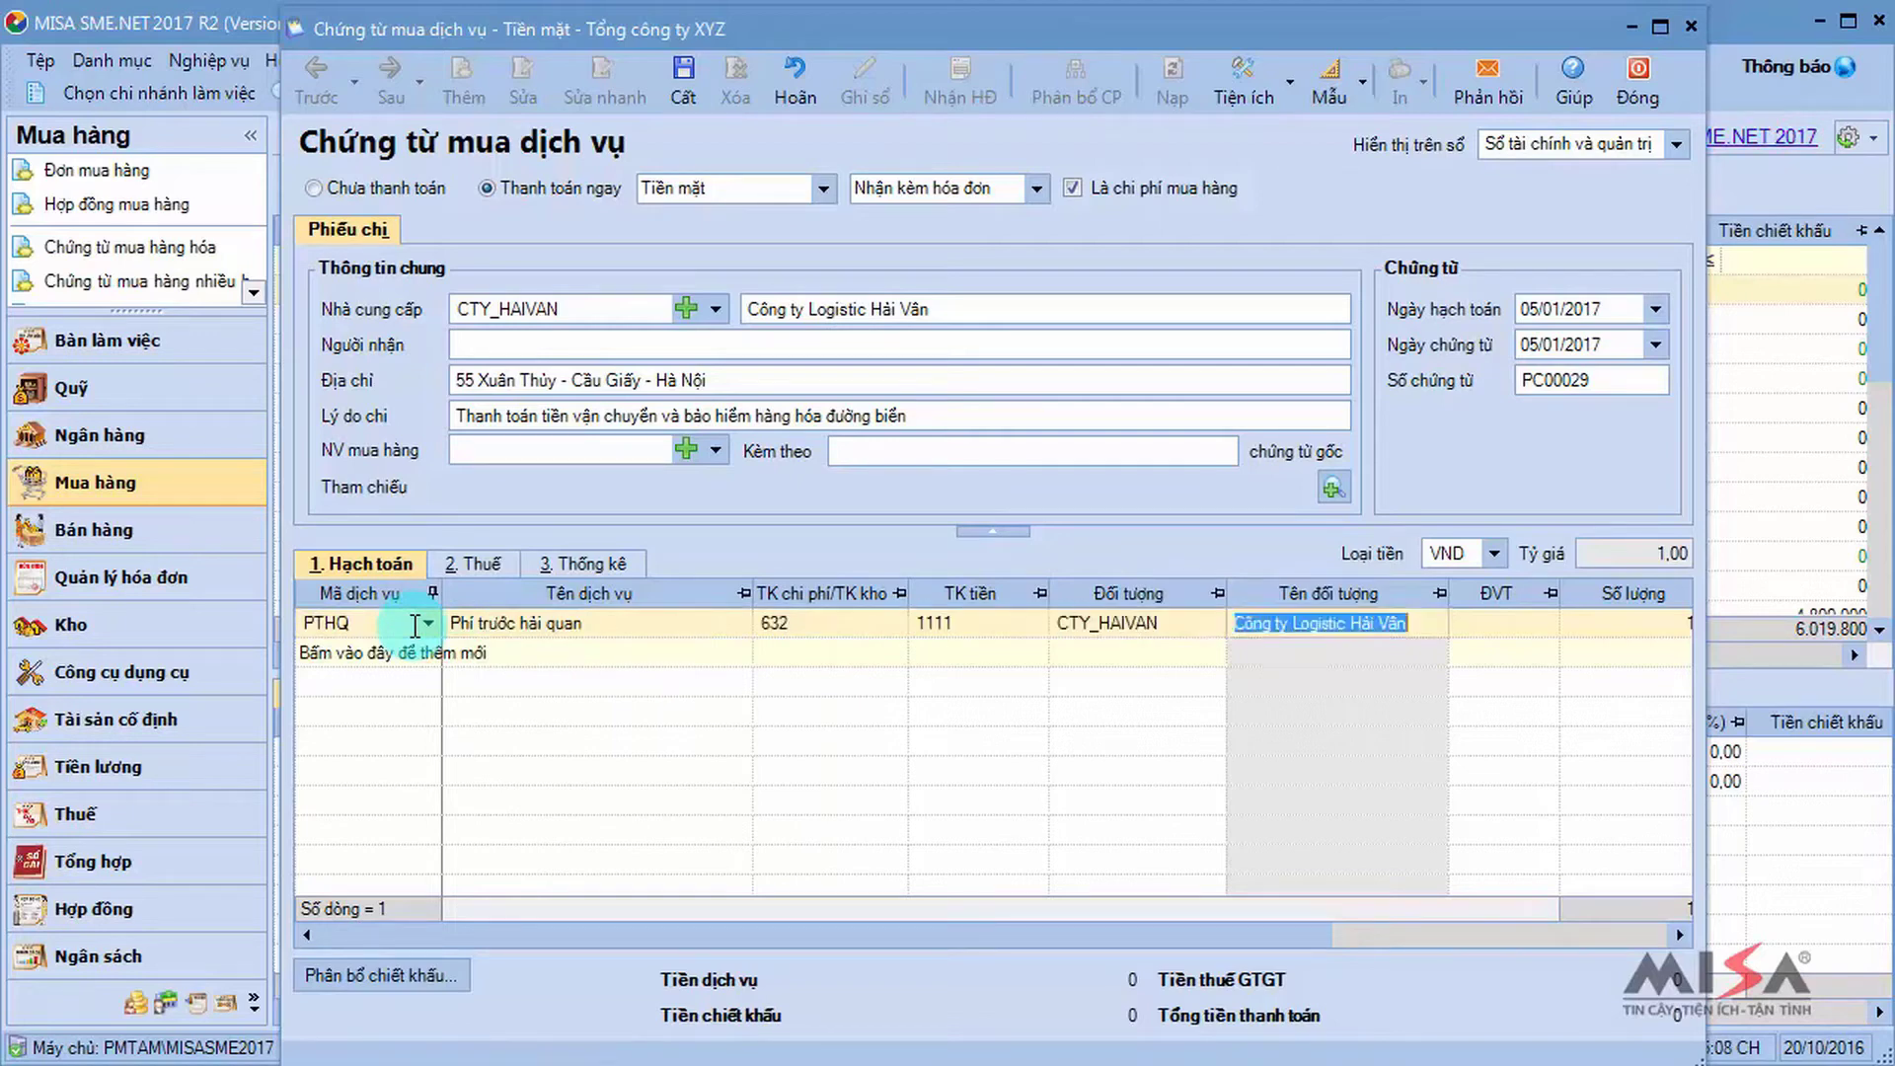
key("Tab")
key("Tab")
key("Tab")
type("32000000")
key("Tab")
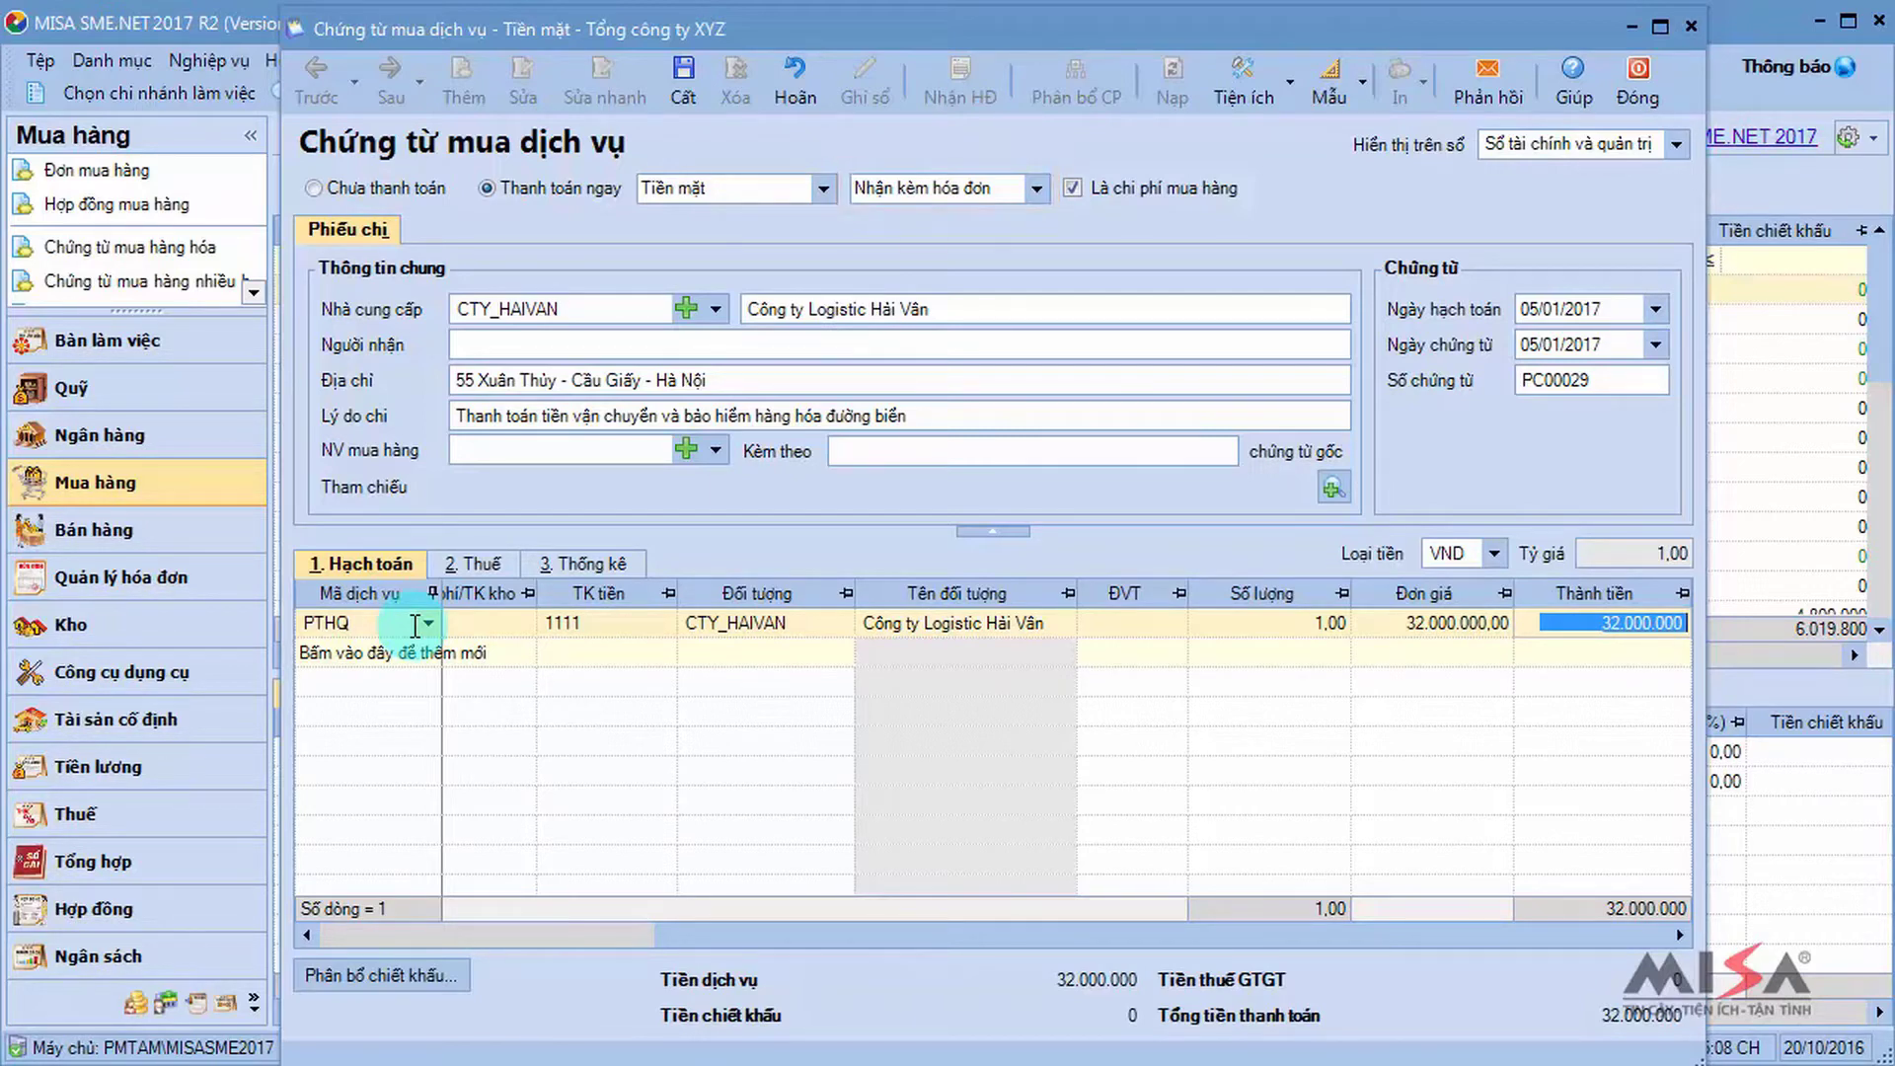
Set the line's VAT to 0% with invoice number 0005236, then save and close the voucher.
left_click(484, 567)
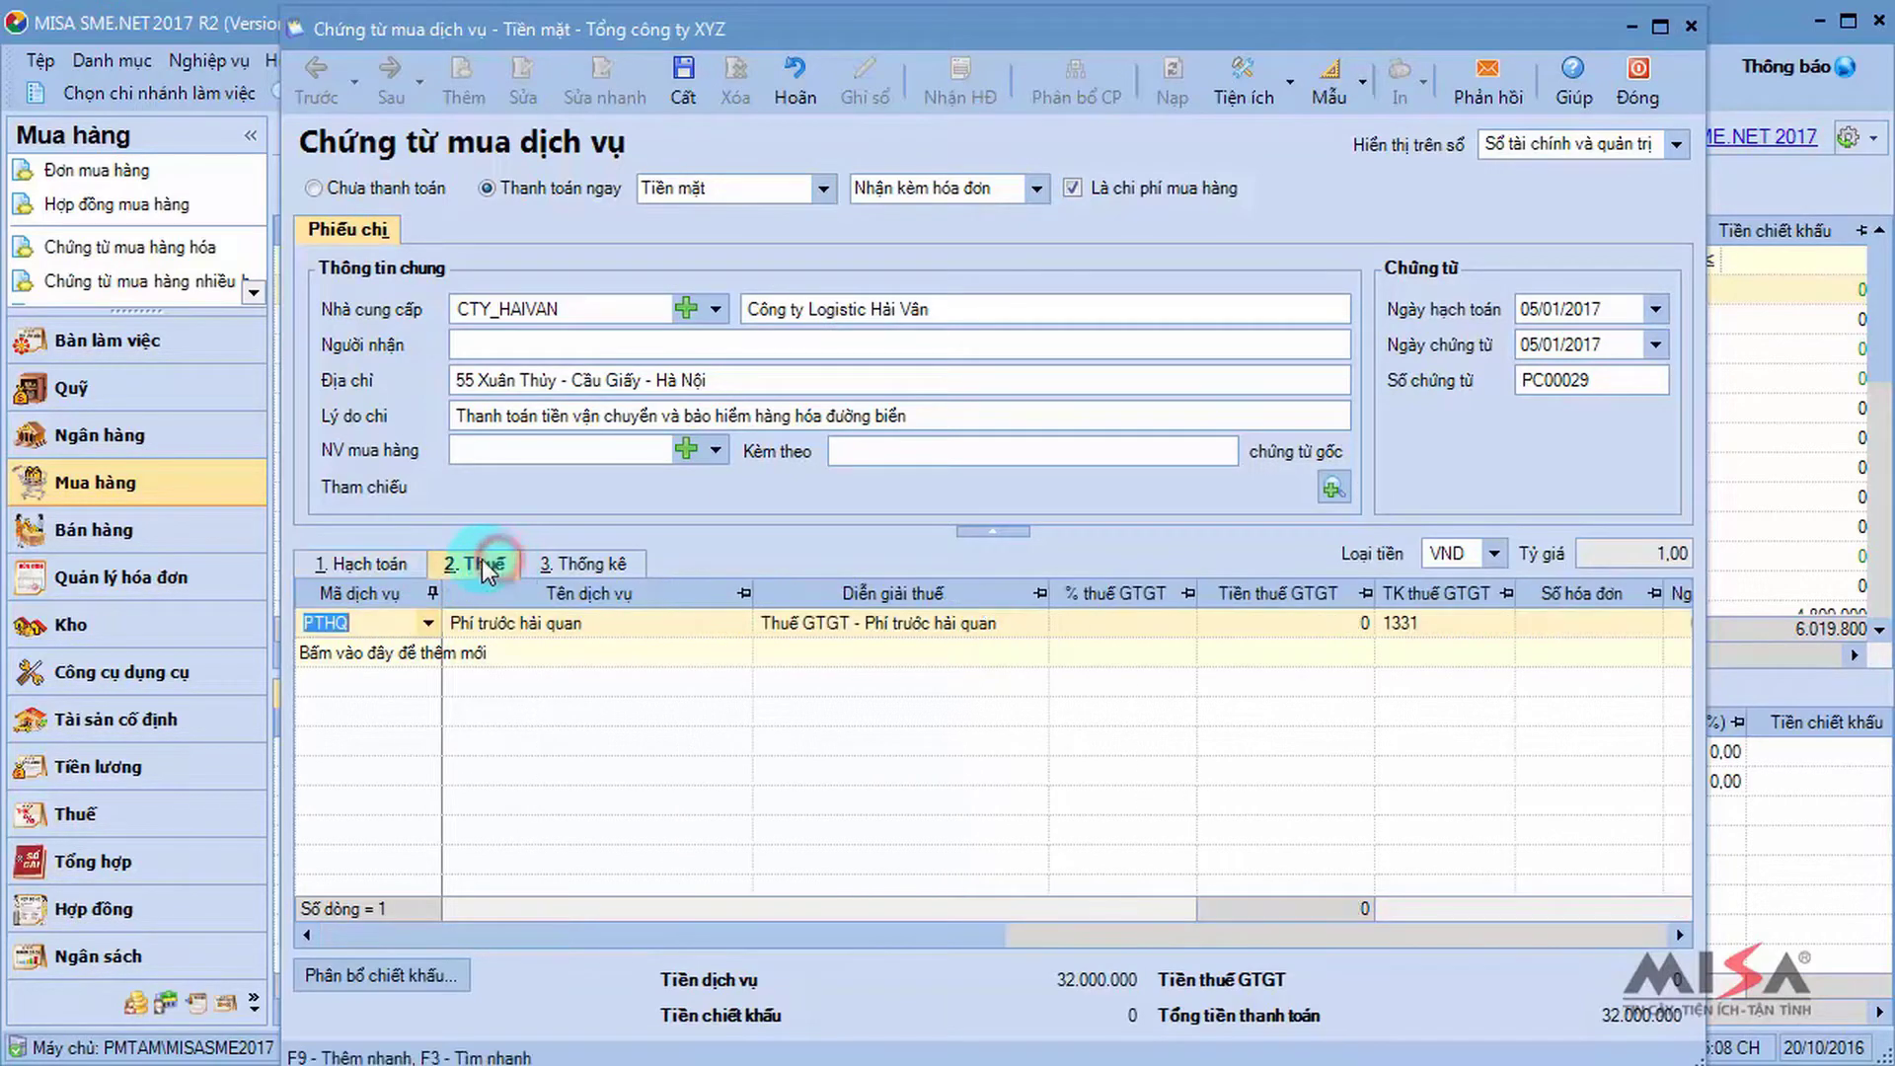
left_click(1153, 625)
key("Return")
key("Return")
key("Return")
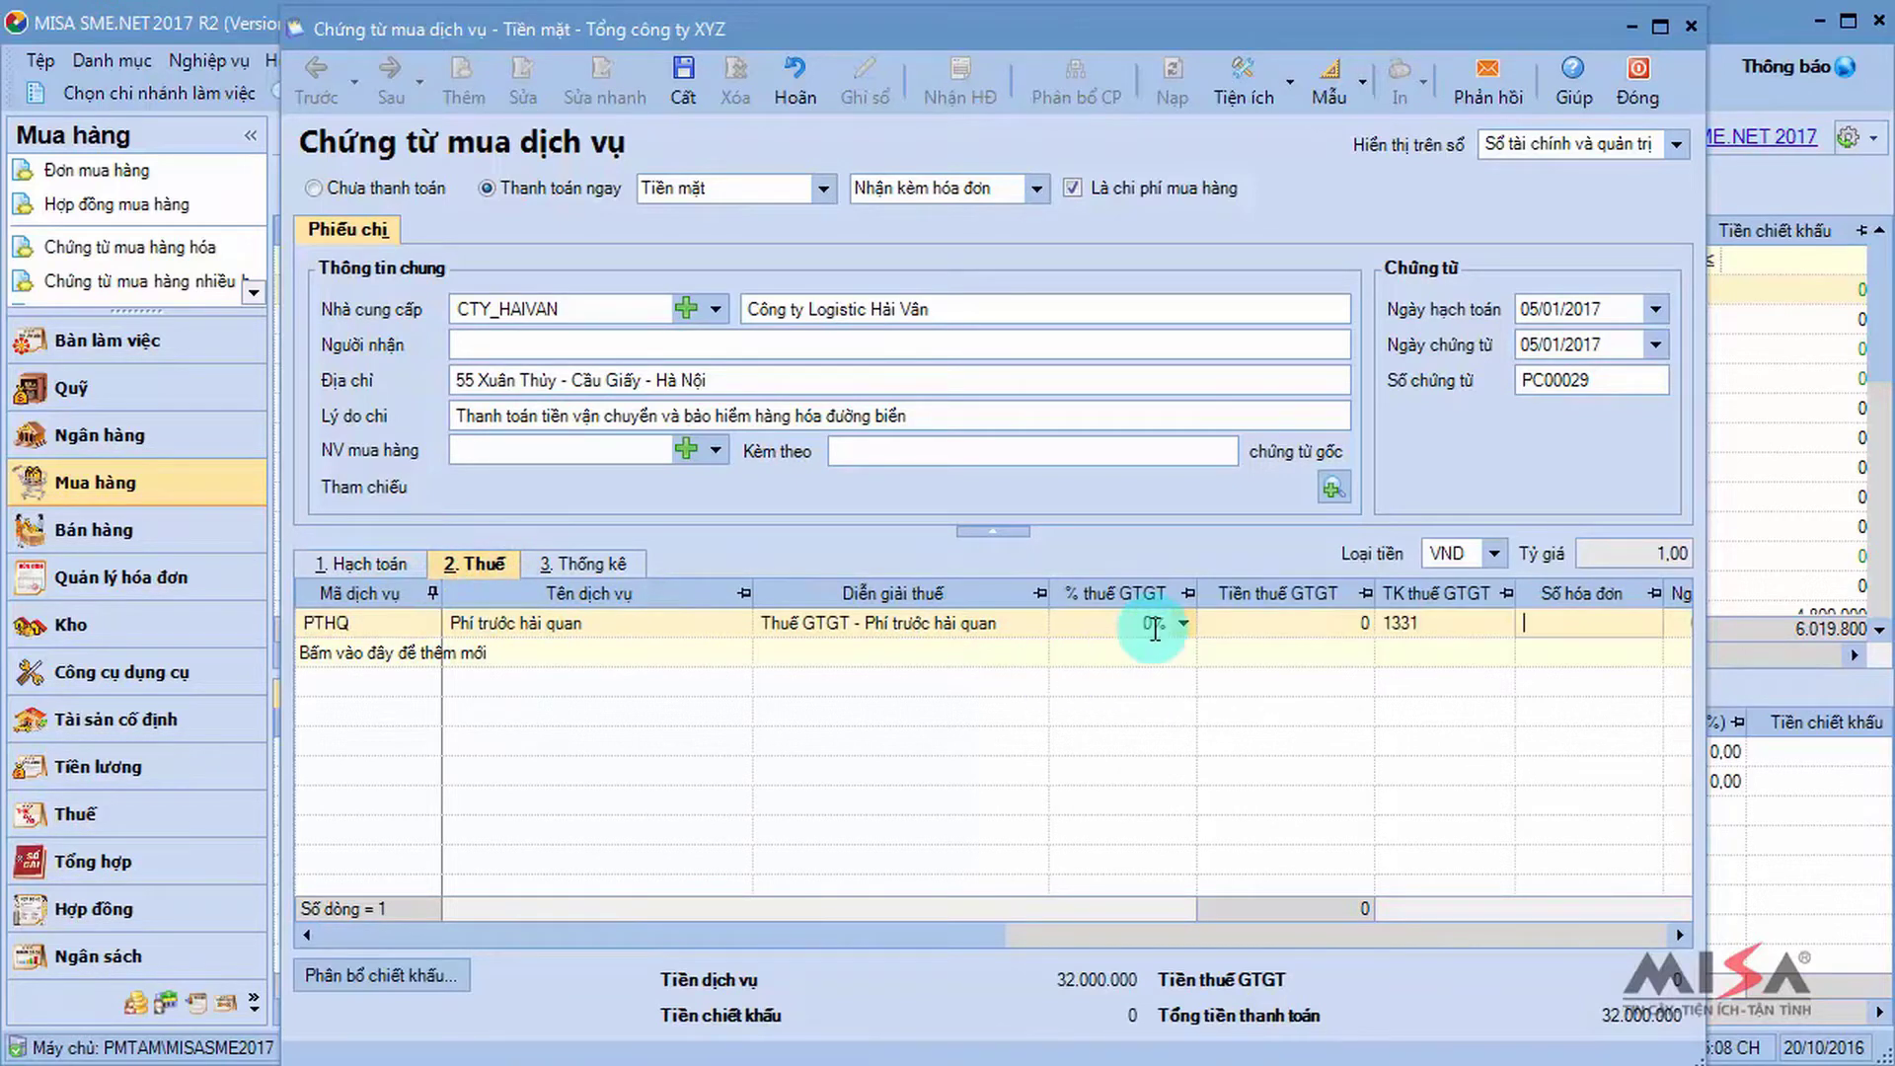
type("0005236")
key("Return")
key("Return")
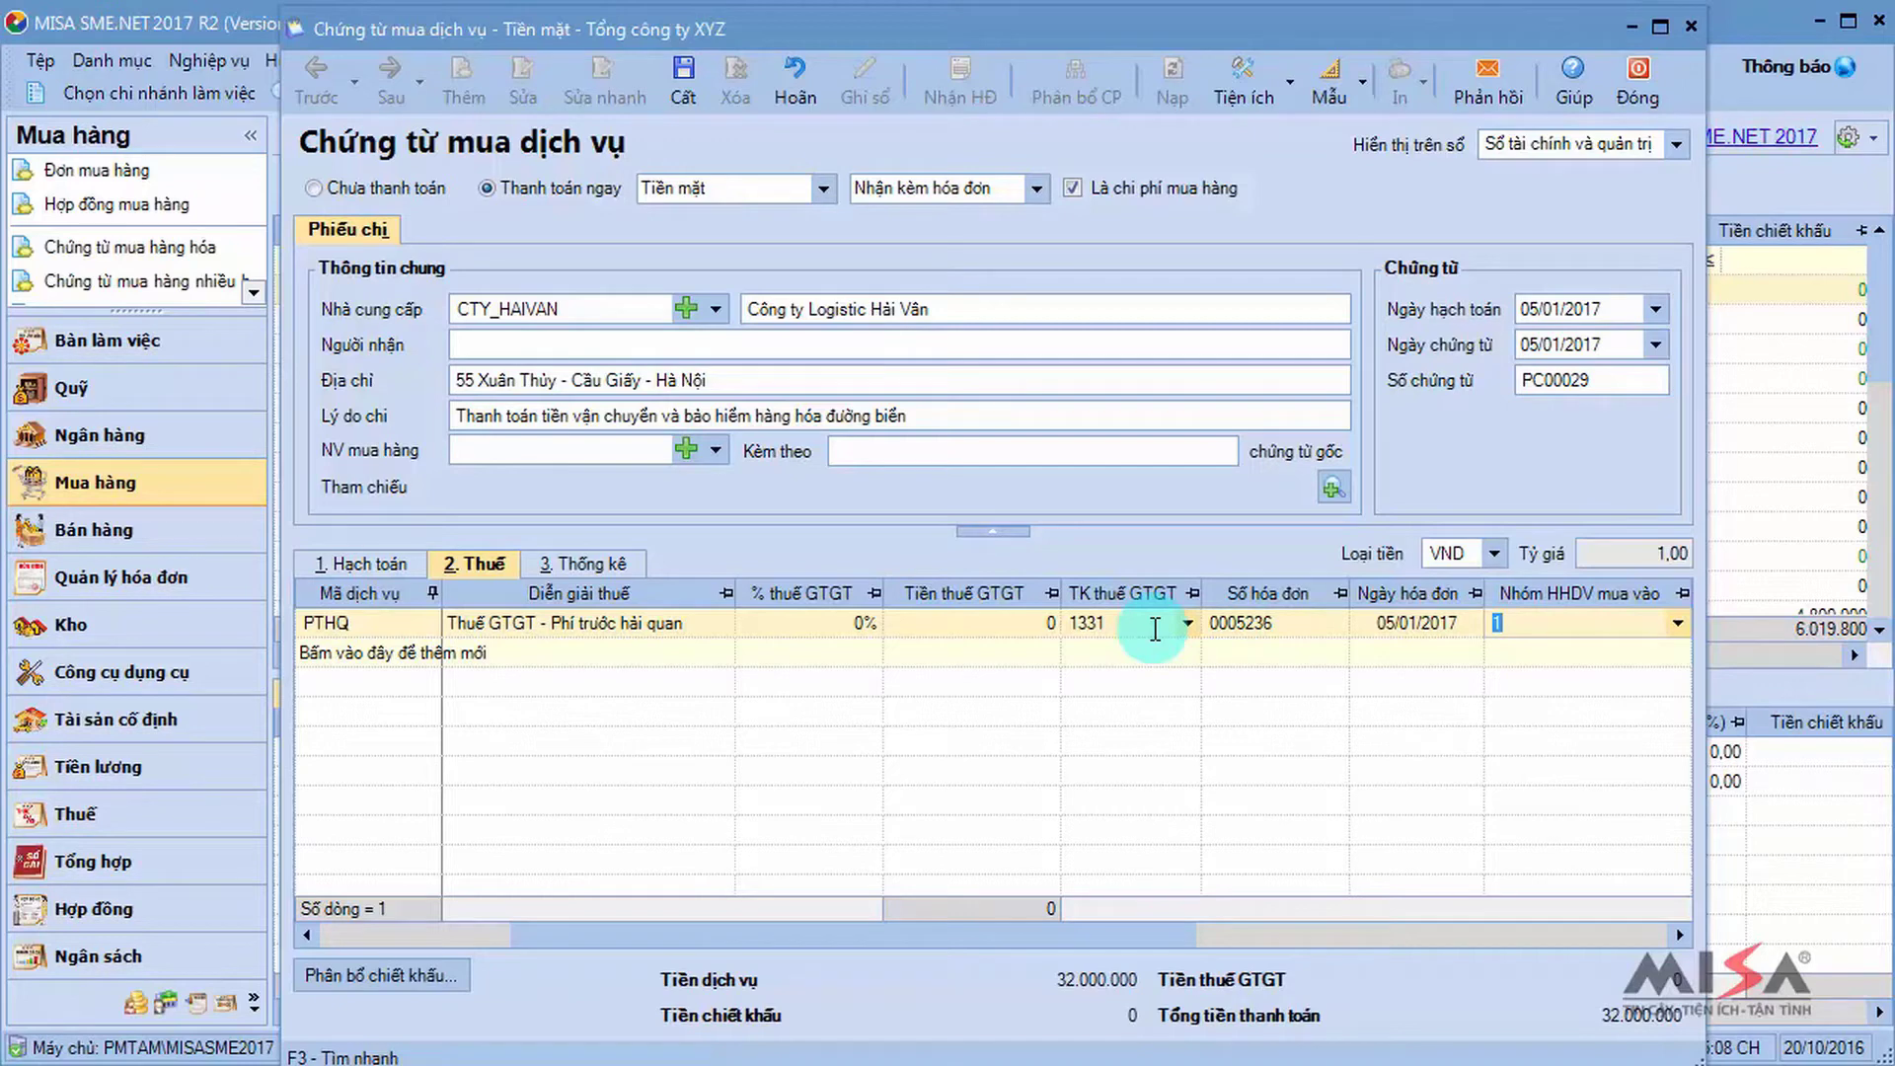
left_click(690, 74)
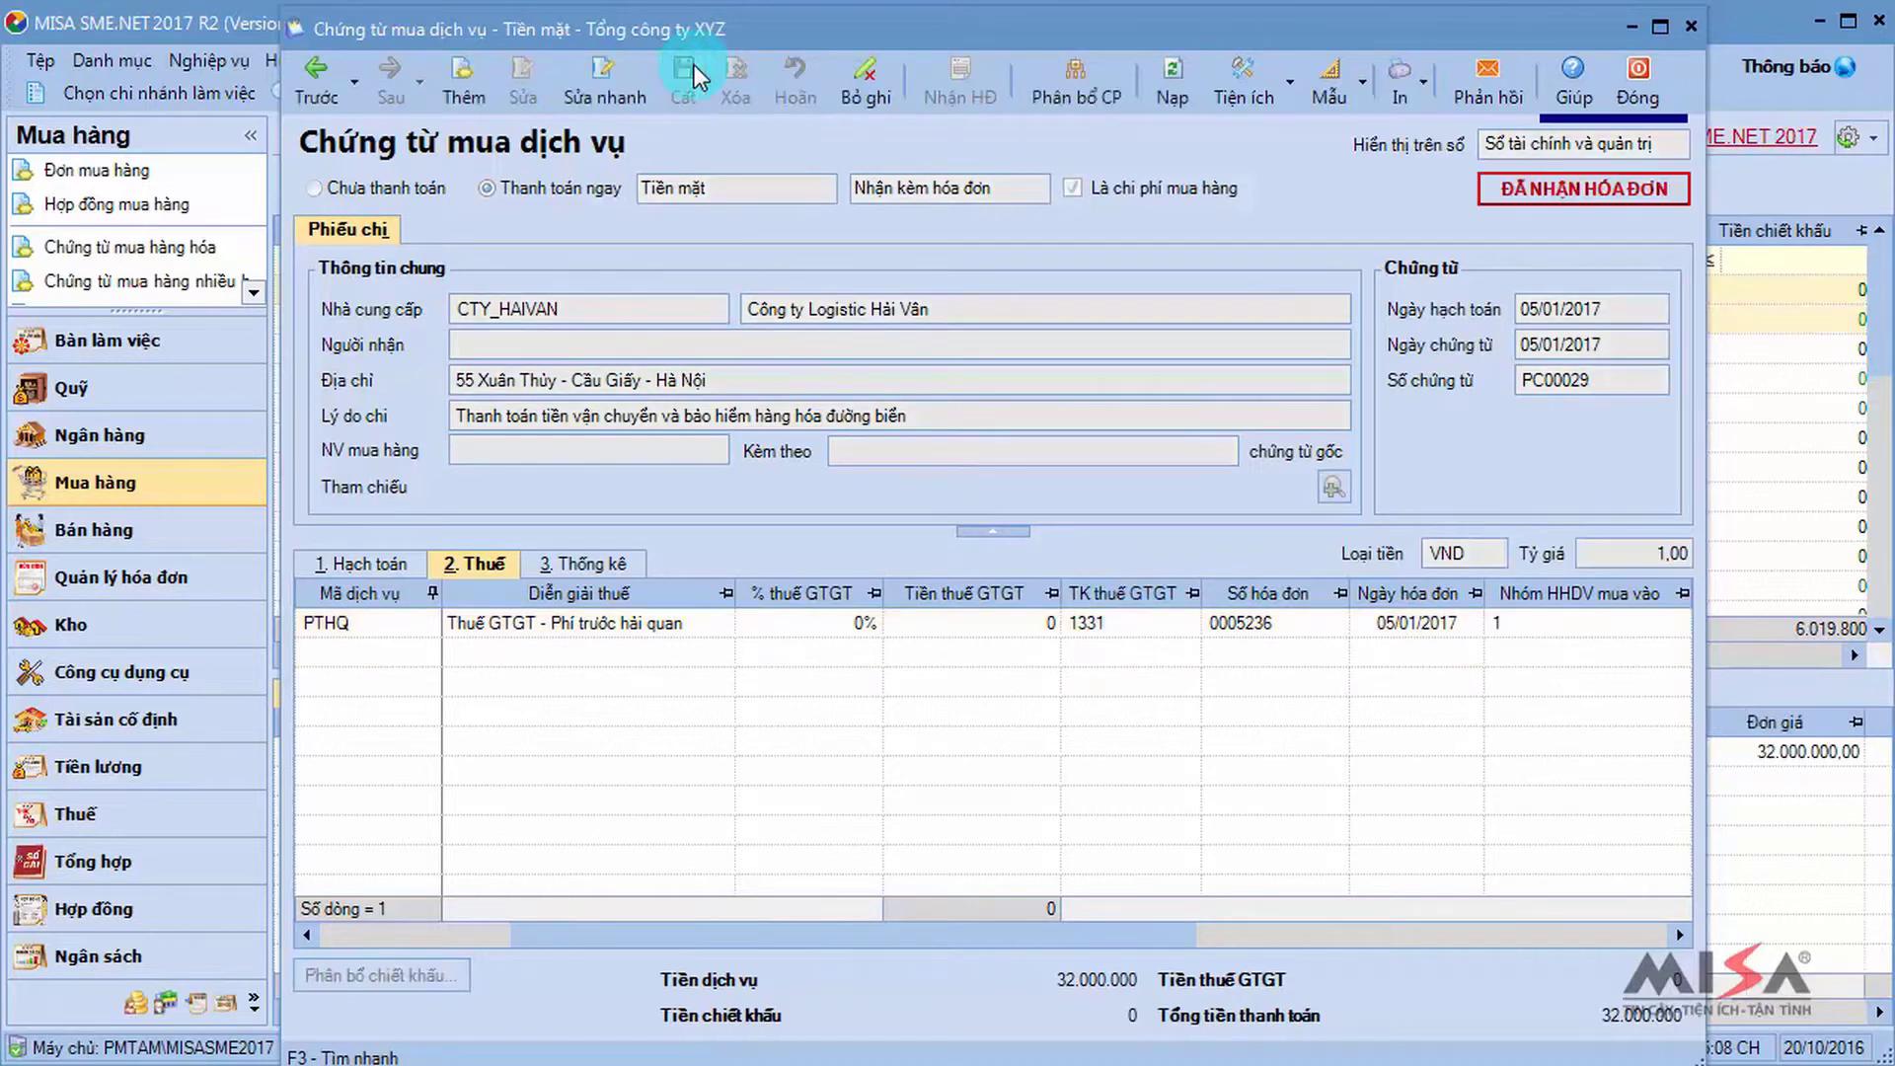
left_click(1638, 77)
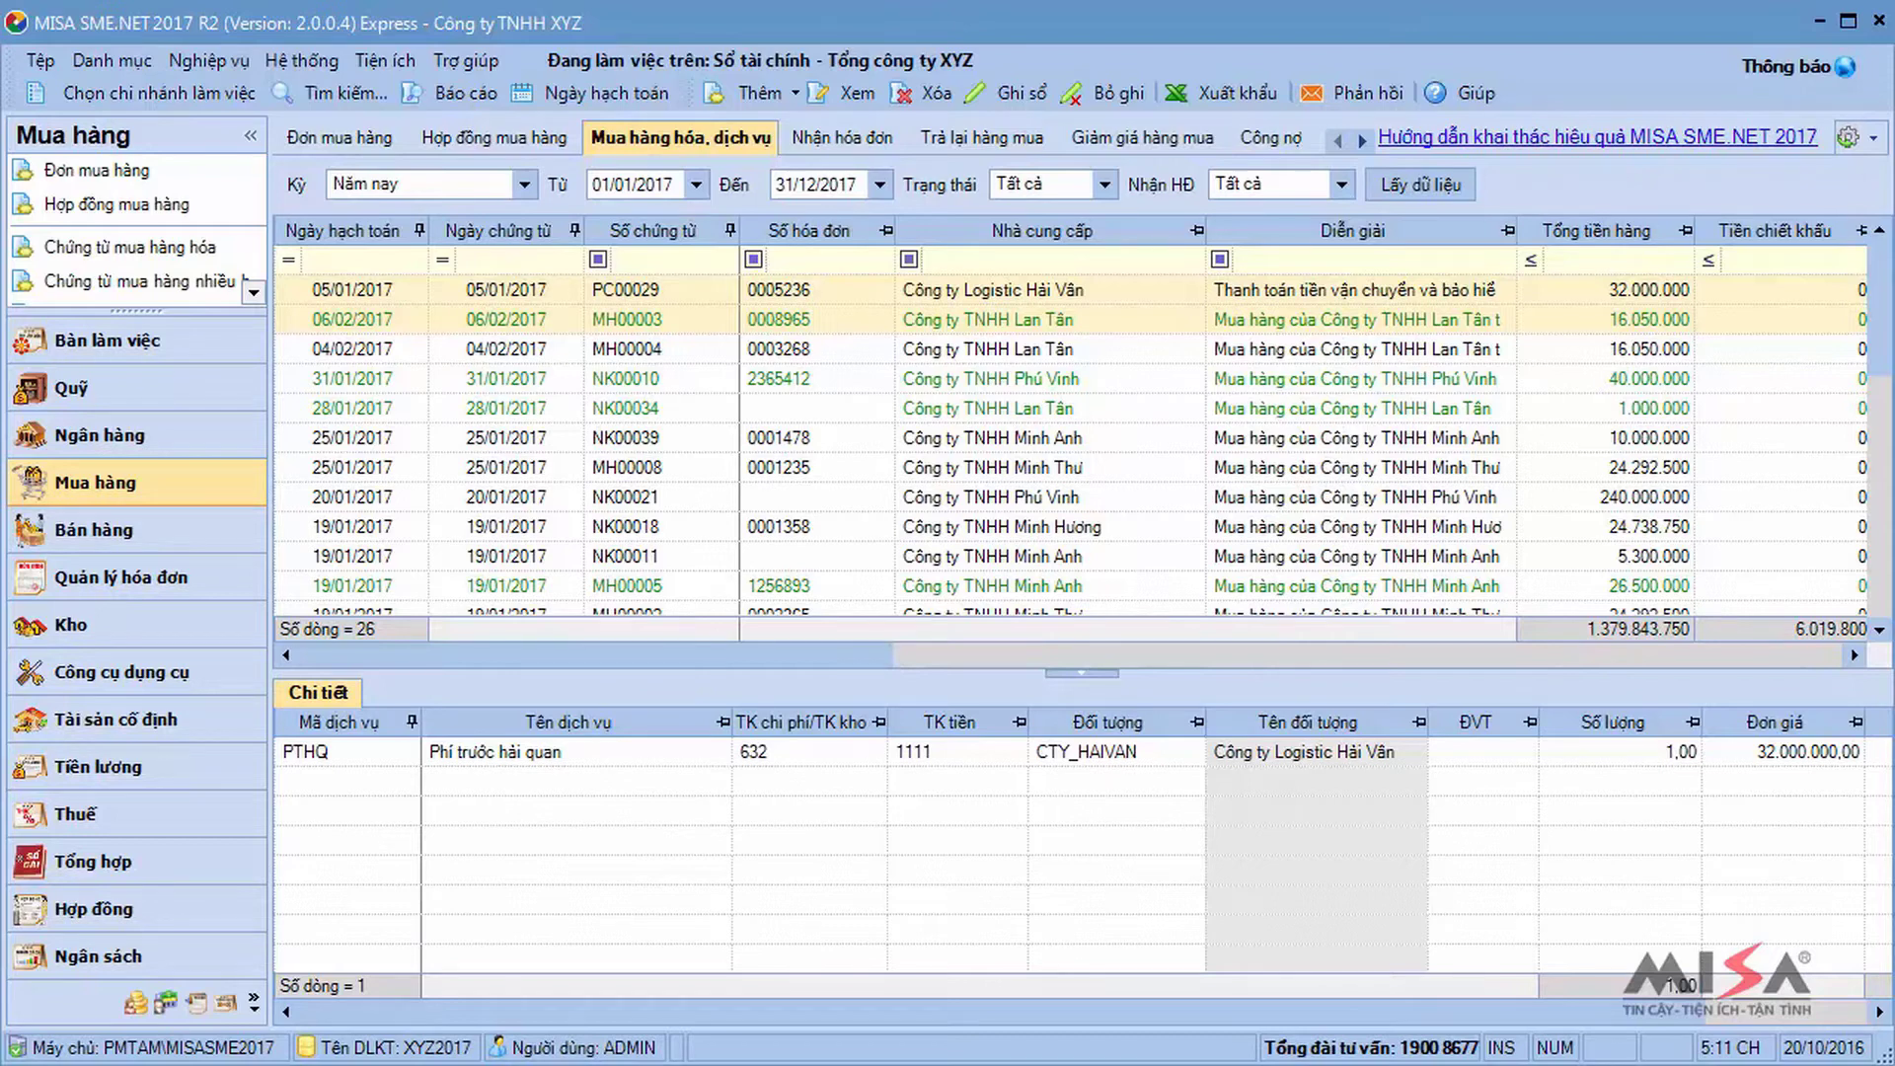
left_click(790, 92)
Start a purchase-cost service voucher for CTY_SONGCONG with reason 'Thanh toán tiền vận chuyển hàng hóa'.
left_click(819, 186)
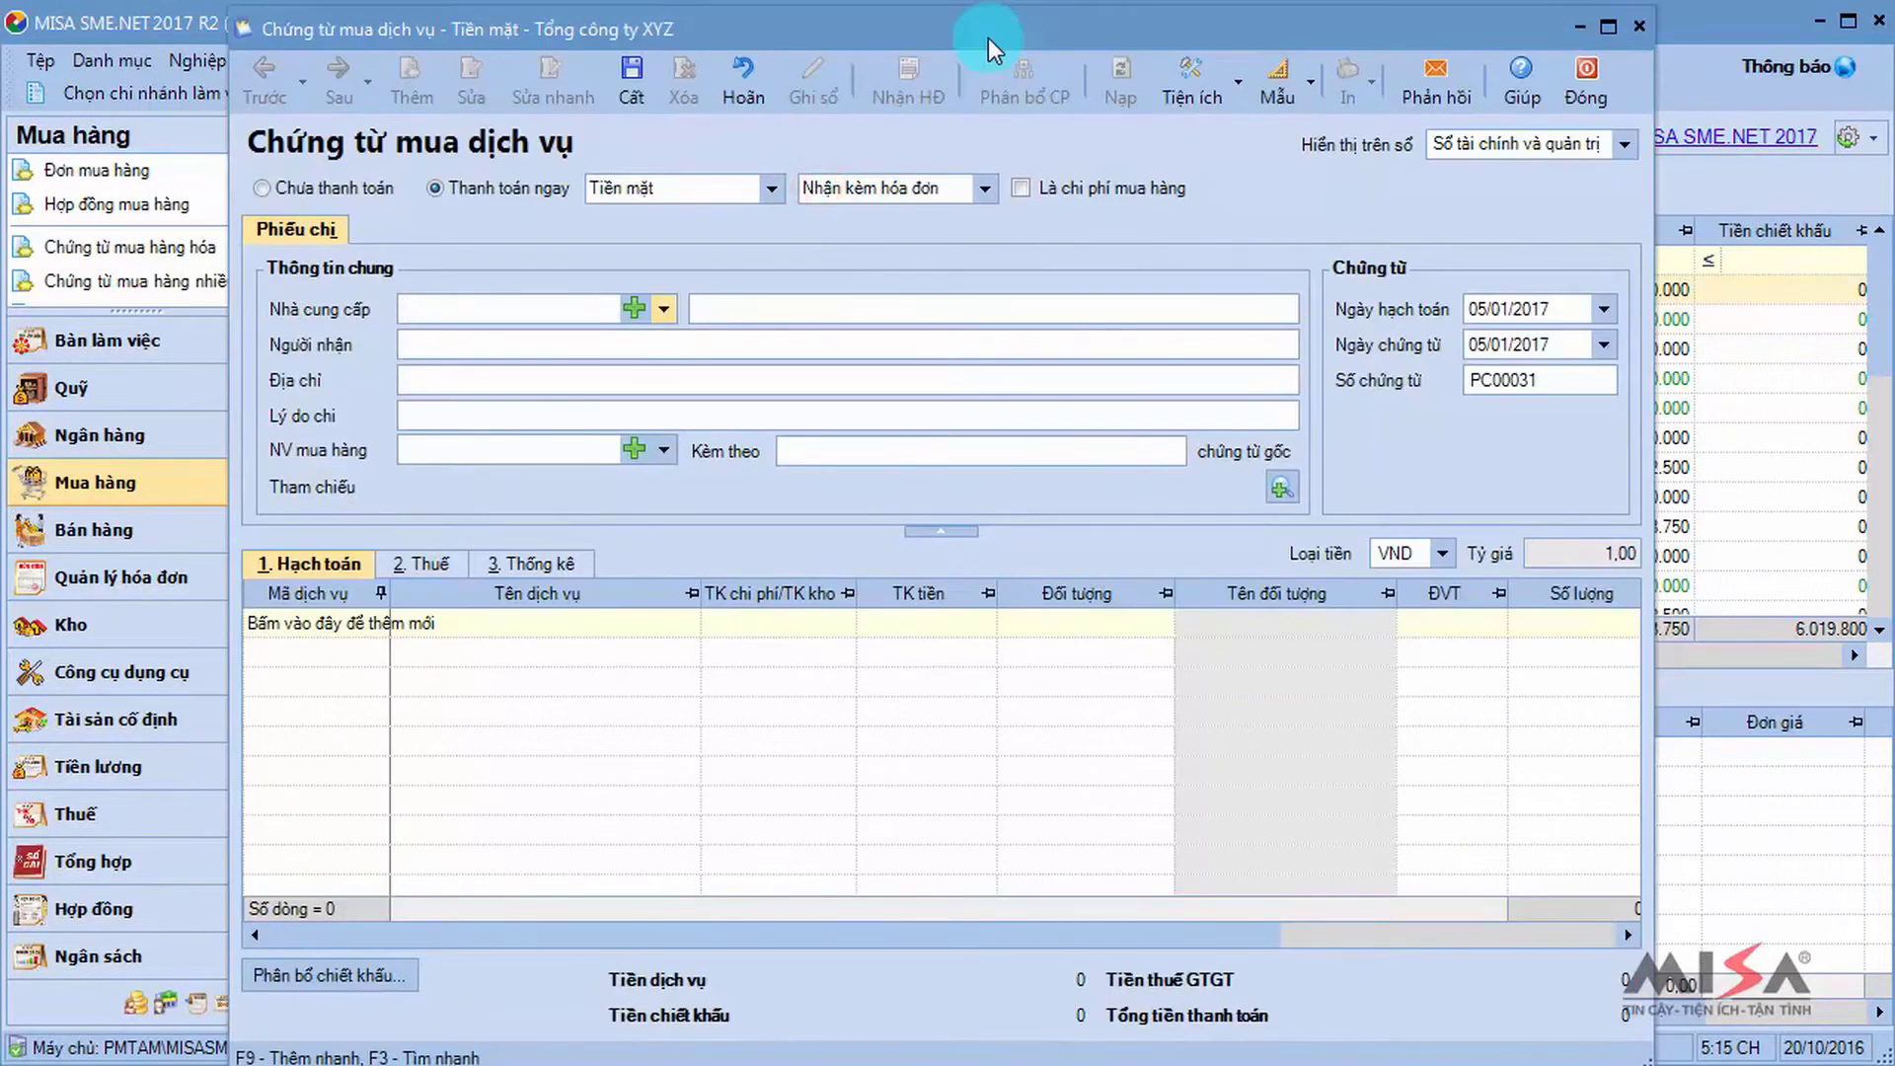
left_click(1017, 188)
left_click(499, 309)
type("song")
left_click(535, 353)
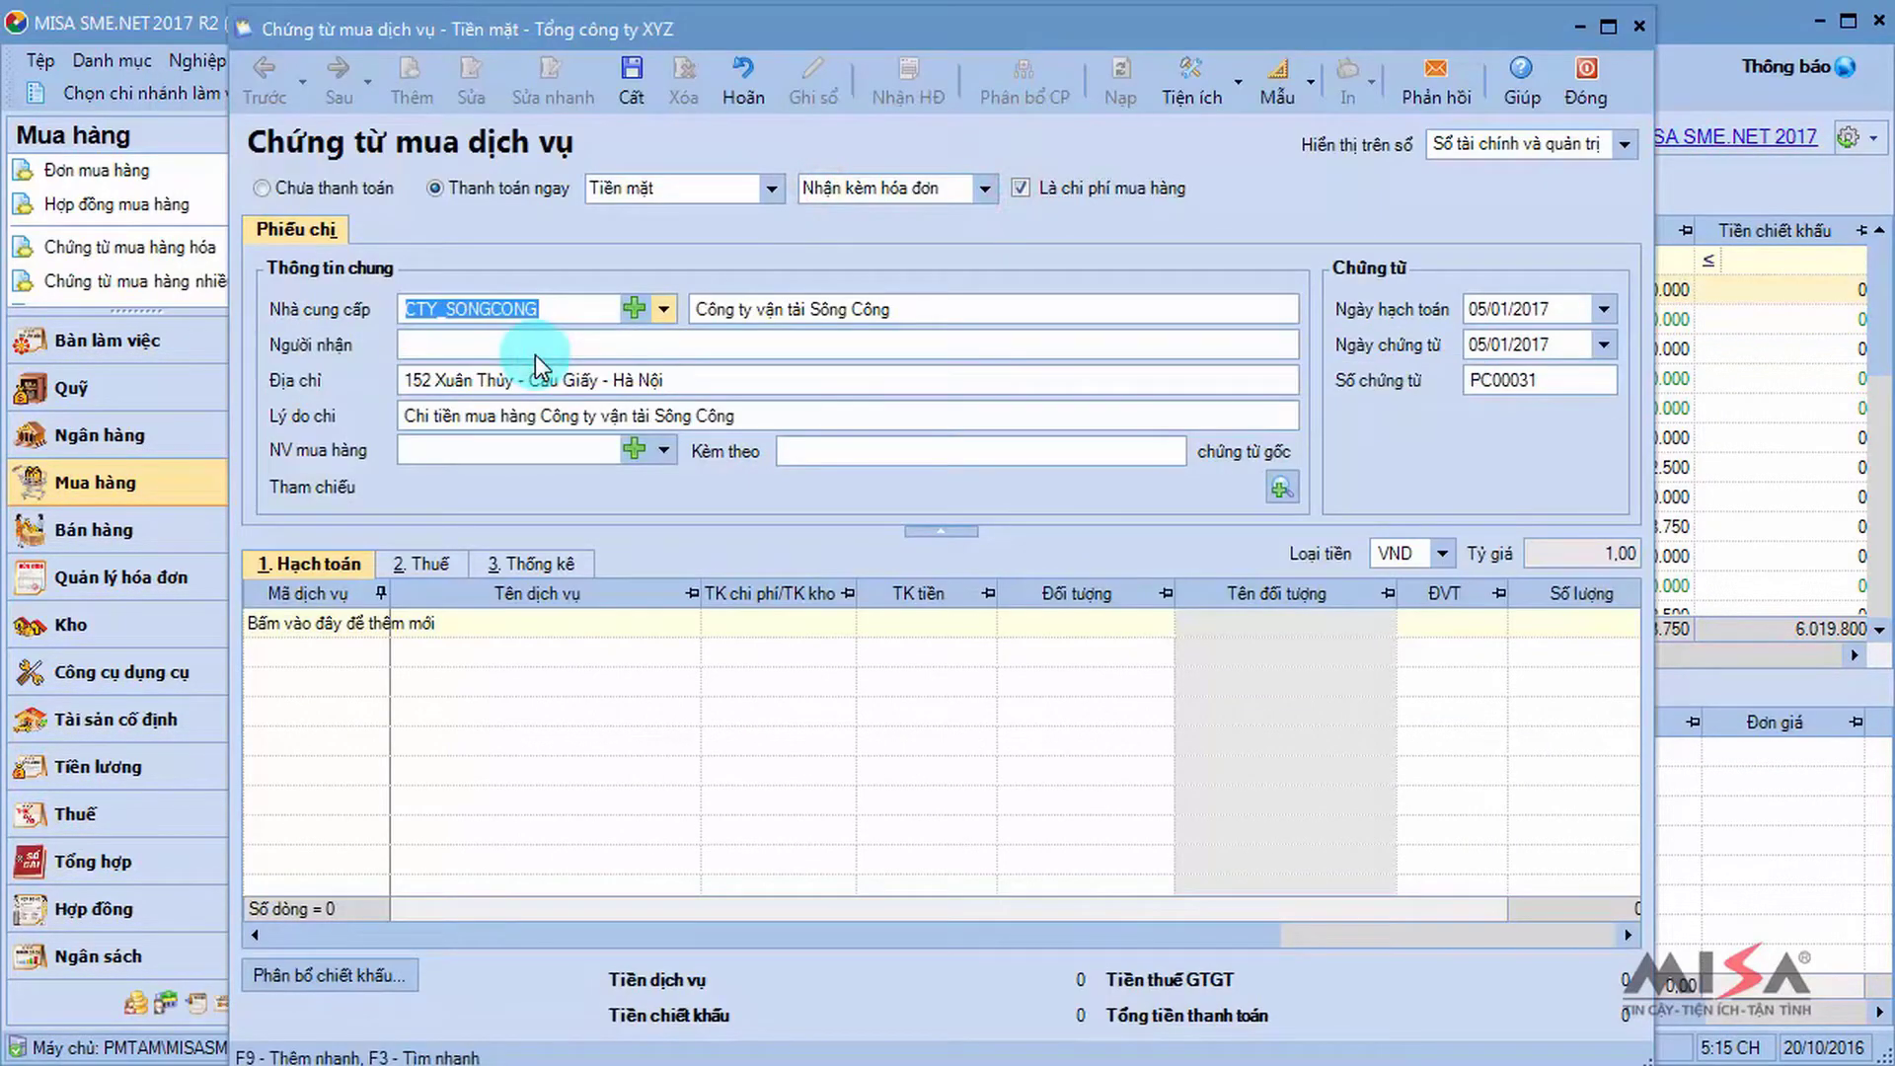
left_click(740, 422)
type("Thanh toán tiền vận chuyển hàng hóa")
key("Tab")
key("Tab")
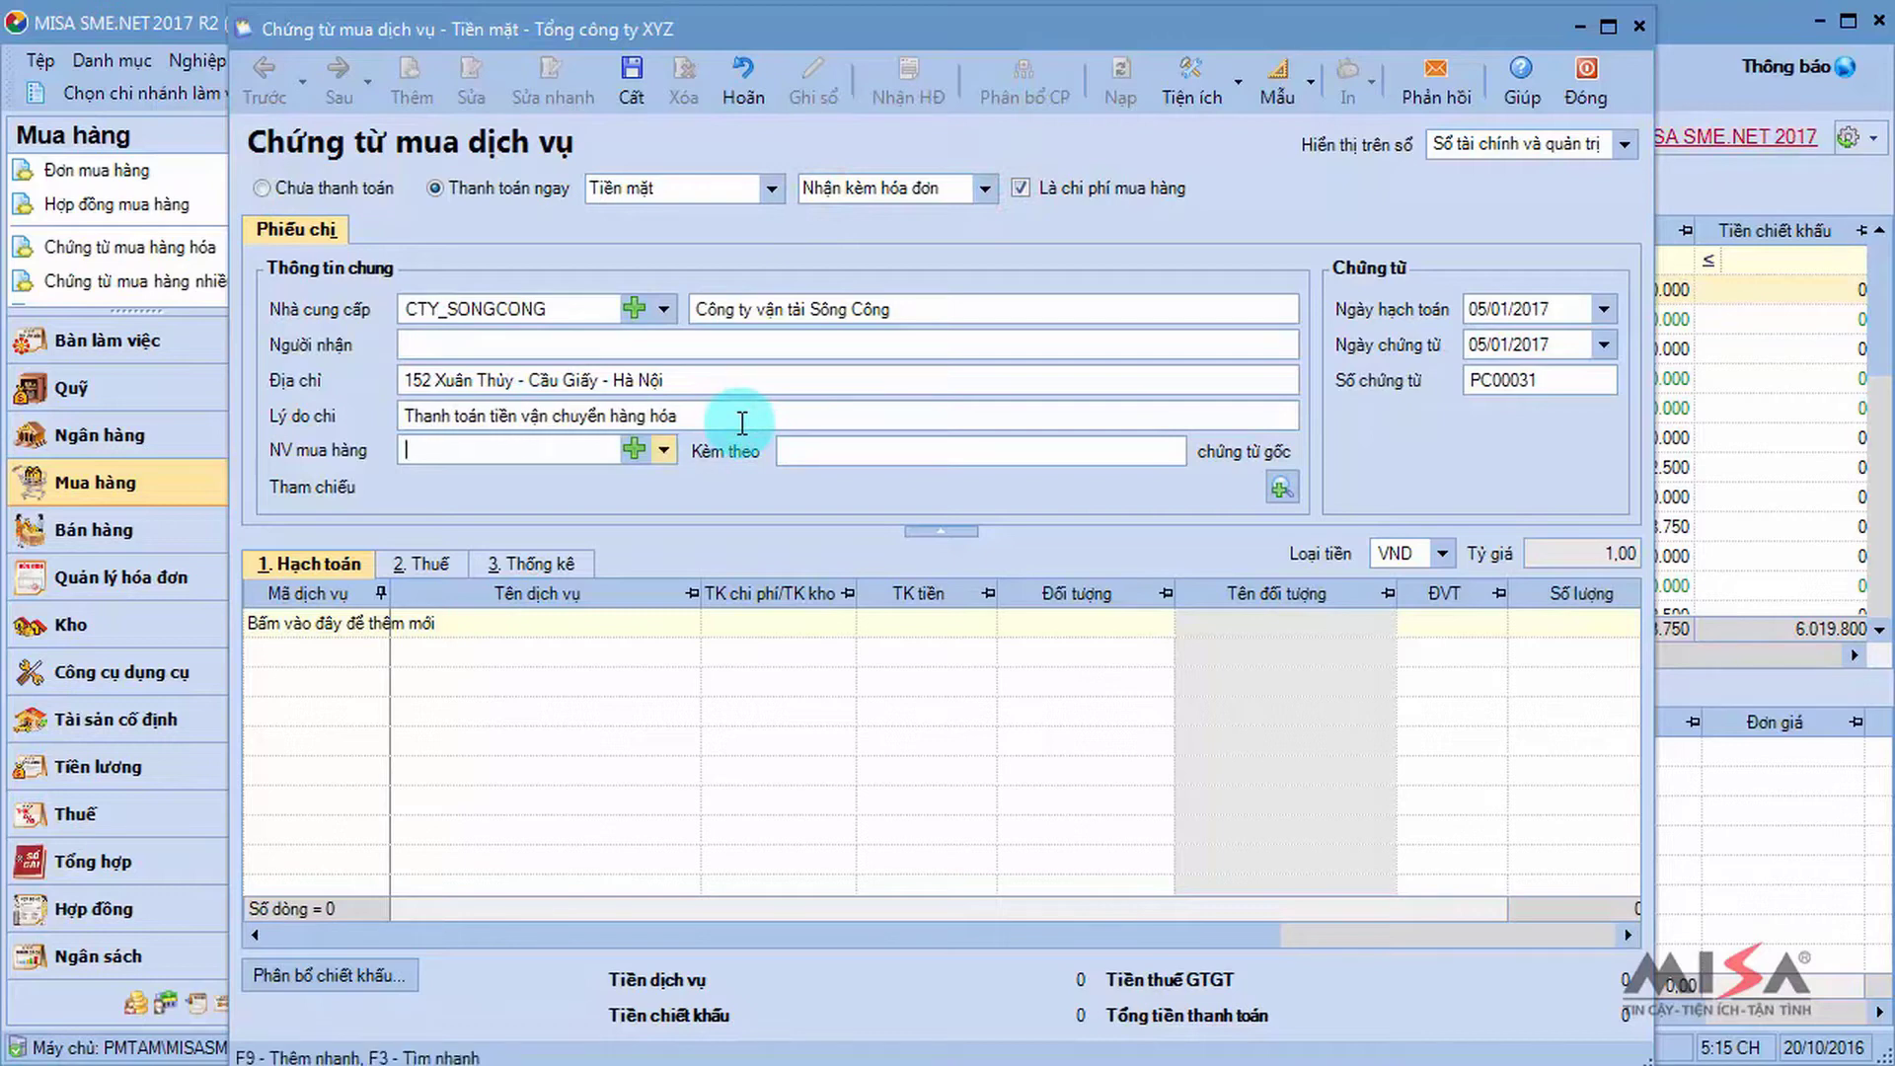
Add a CPMH line of 2.150.000 with invoice 0005368, then save and close the voucher.
left_click(306, 622)
key("Return")
key("Tab")
key("Tab")
key("Tab")
key("Tab")
key("Tab")
key("Tab")
key("Tab")
key("Tab")
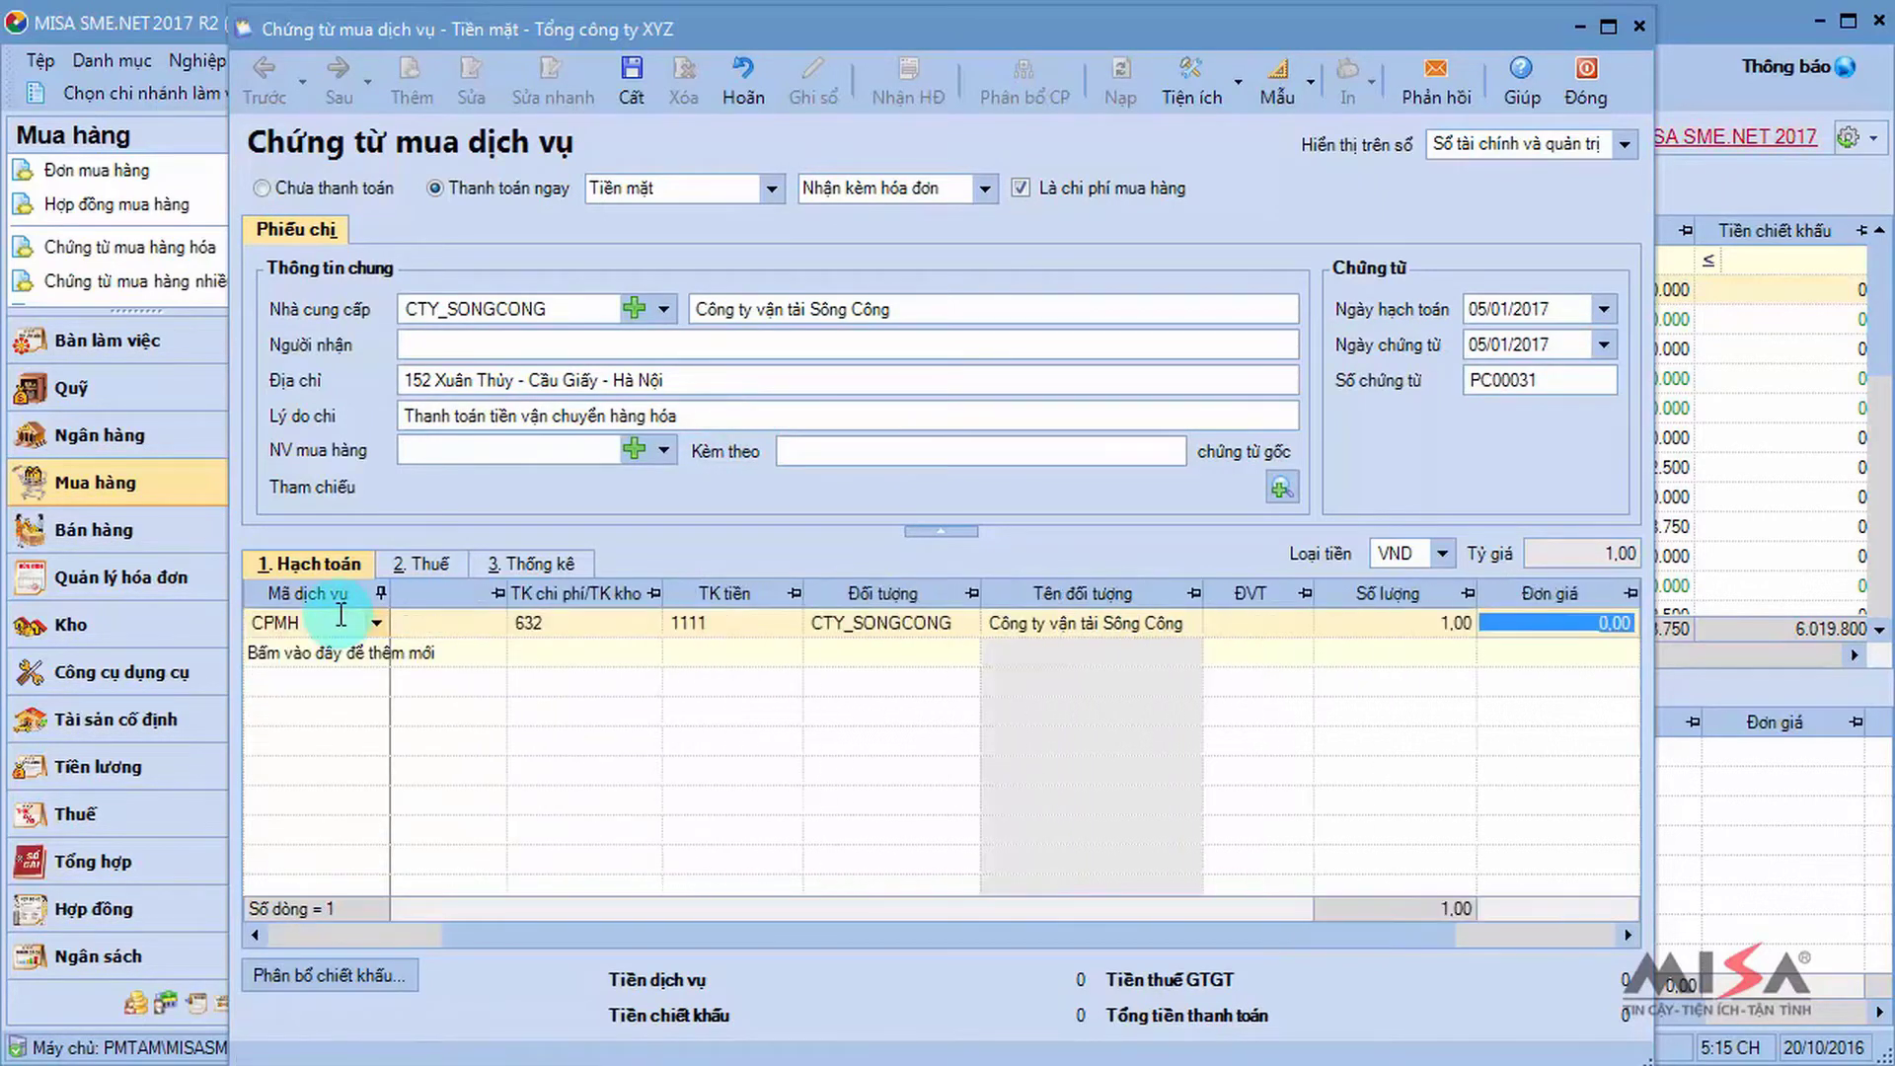
type("2.150.000")
left_click(420, 563)
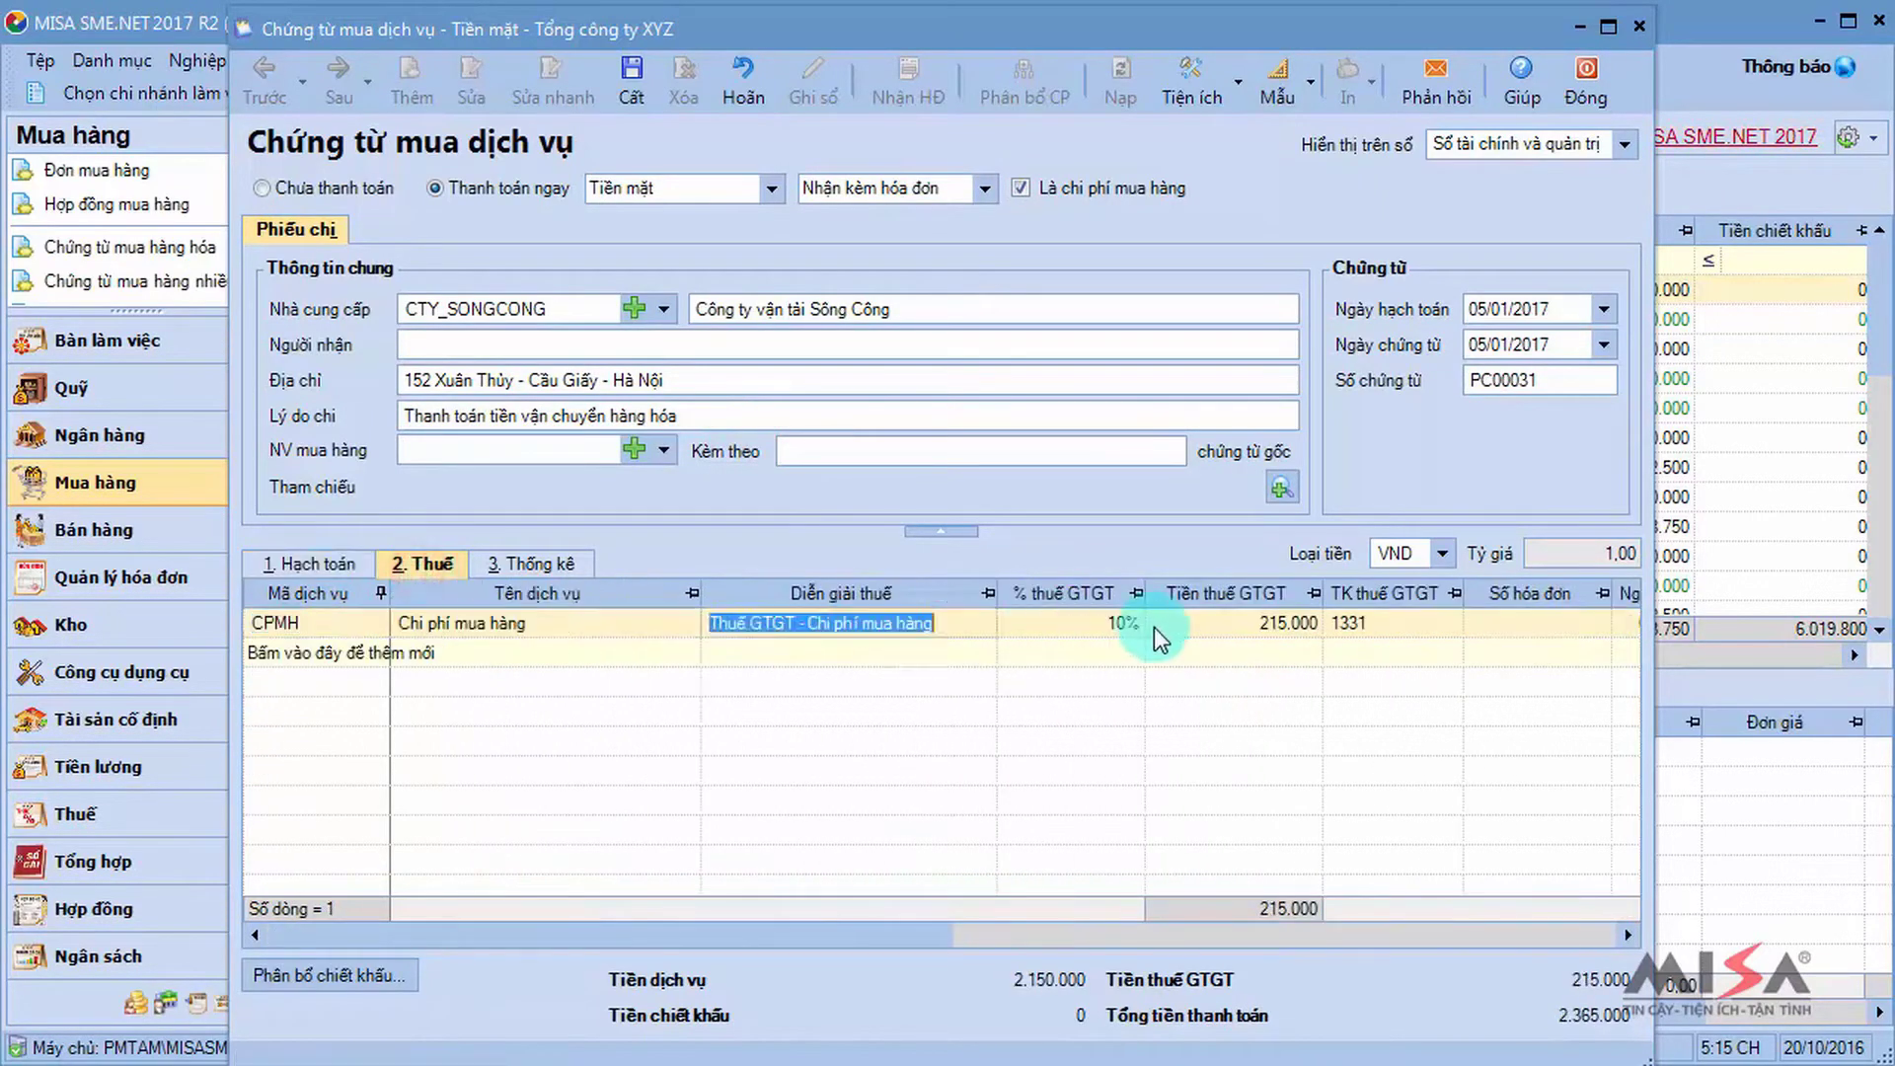
left_click(1153, 626)
type("0005368")
left_click(631, 84)
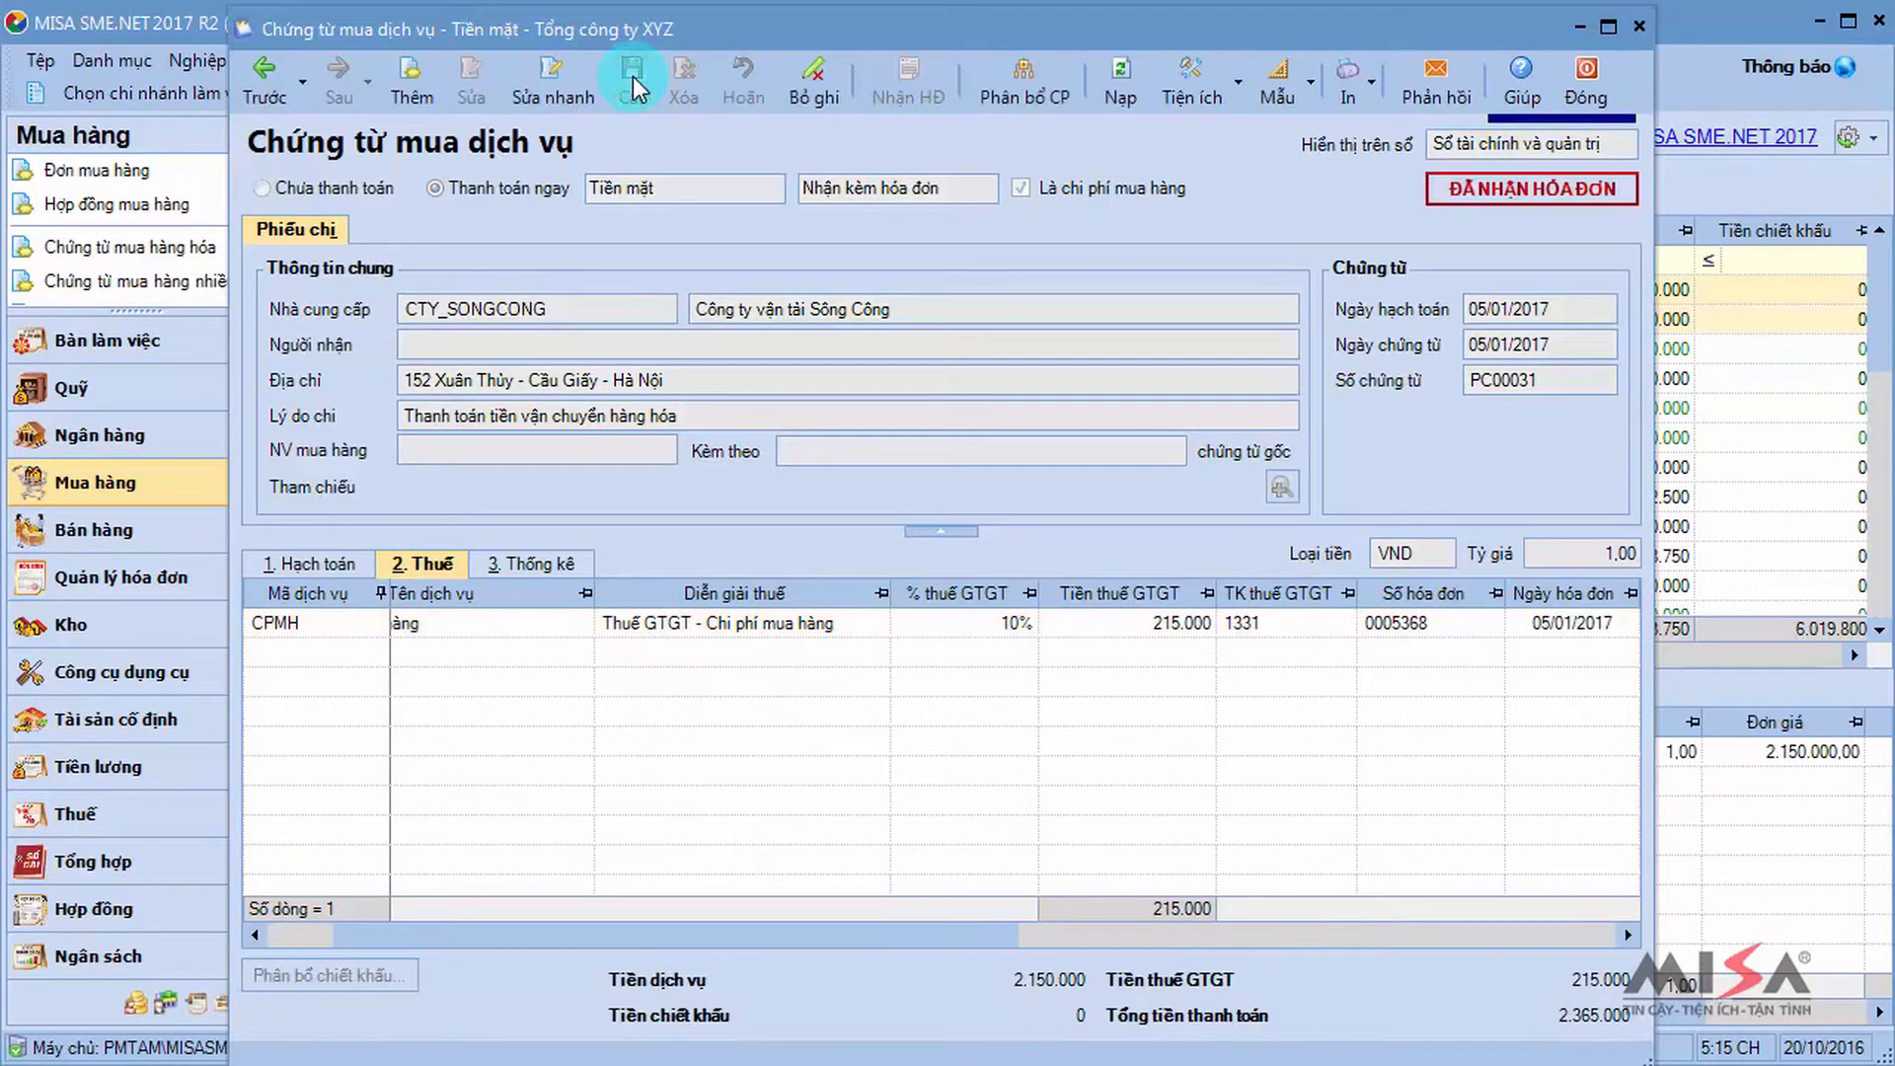
left_click(1580, 98)
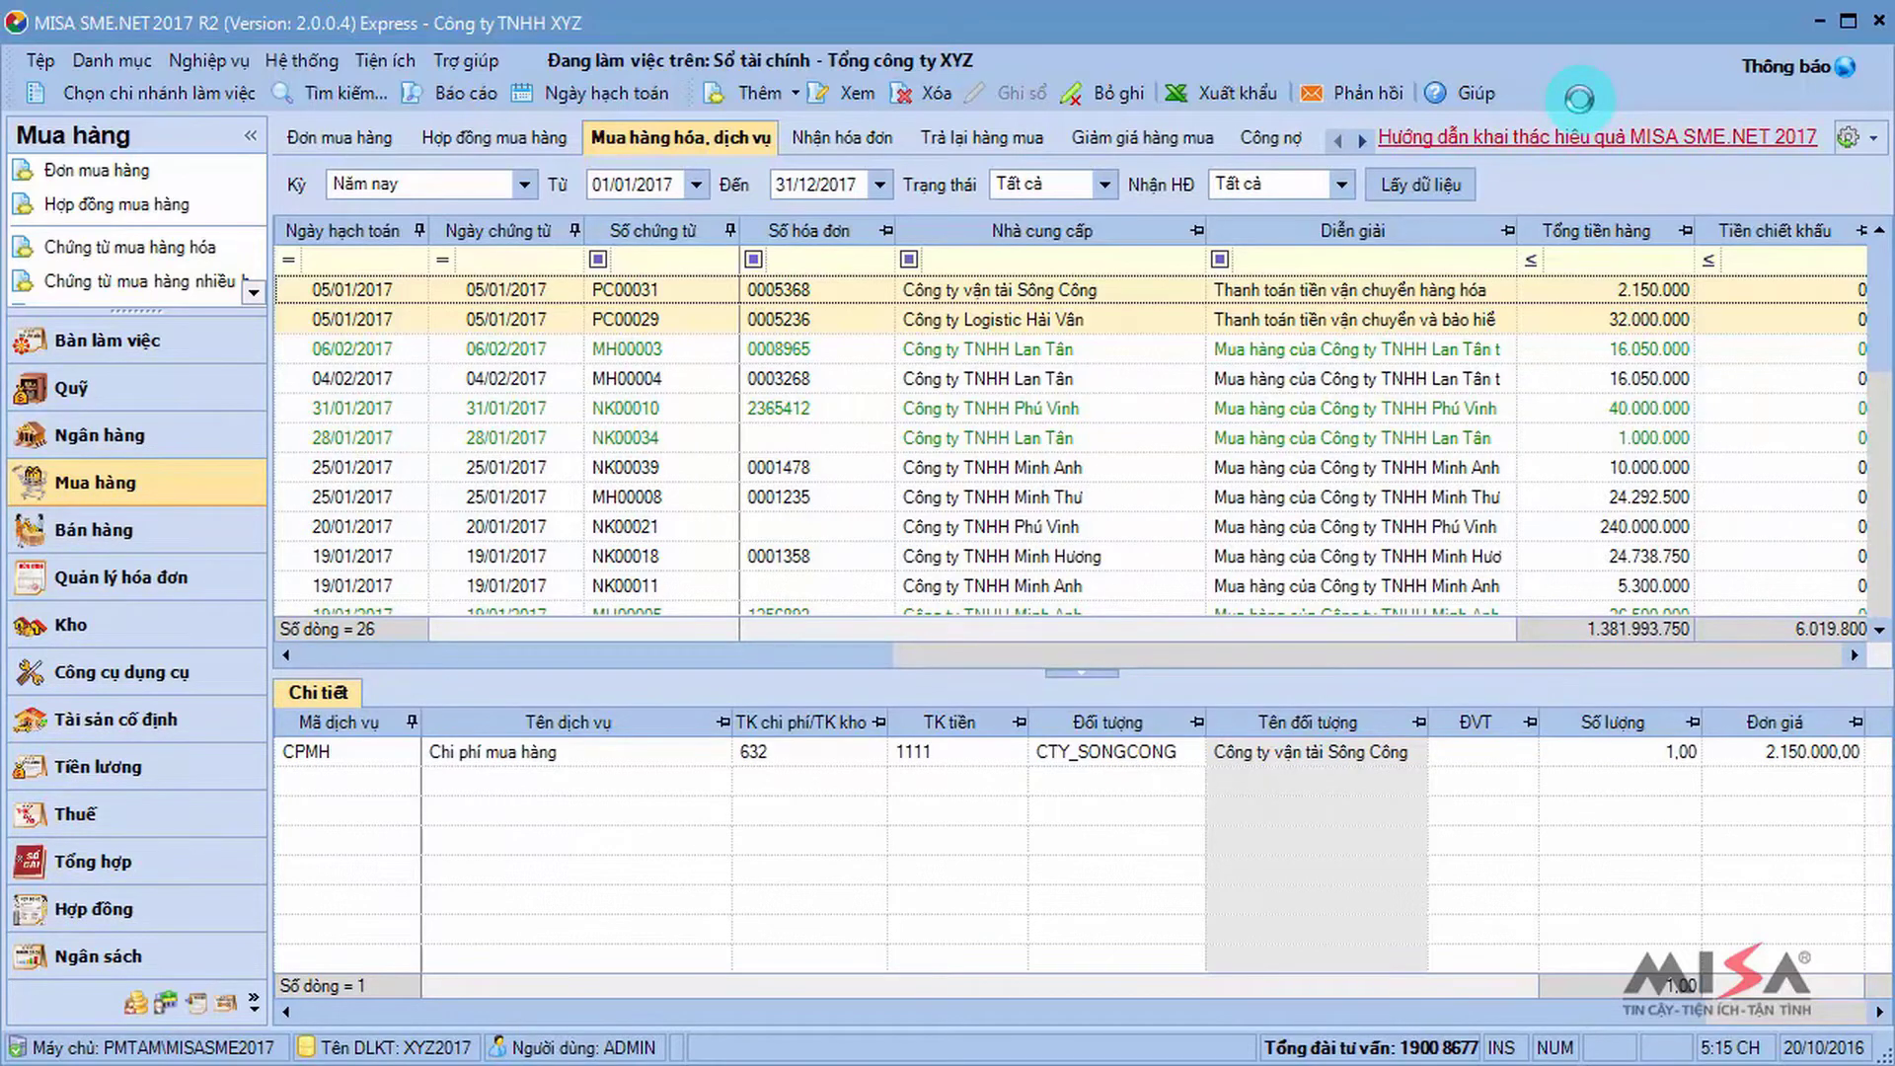
Create a goods purchase voucher of type '4. Mua hàng nhập khẩu không qua kho'.
left_click(796, 91)
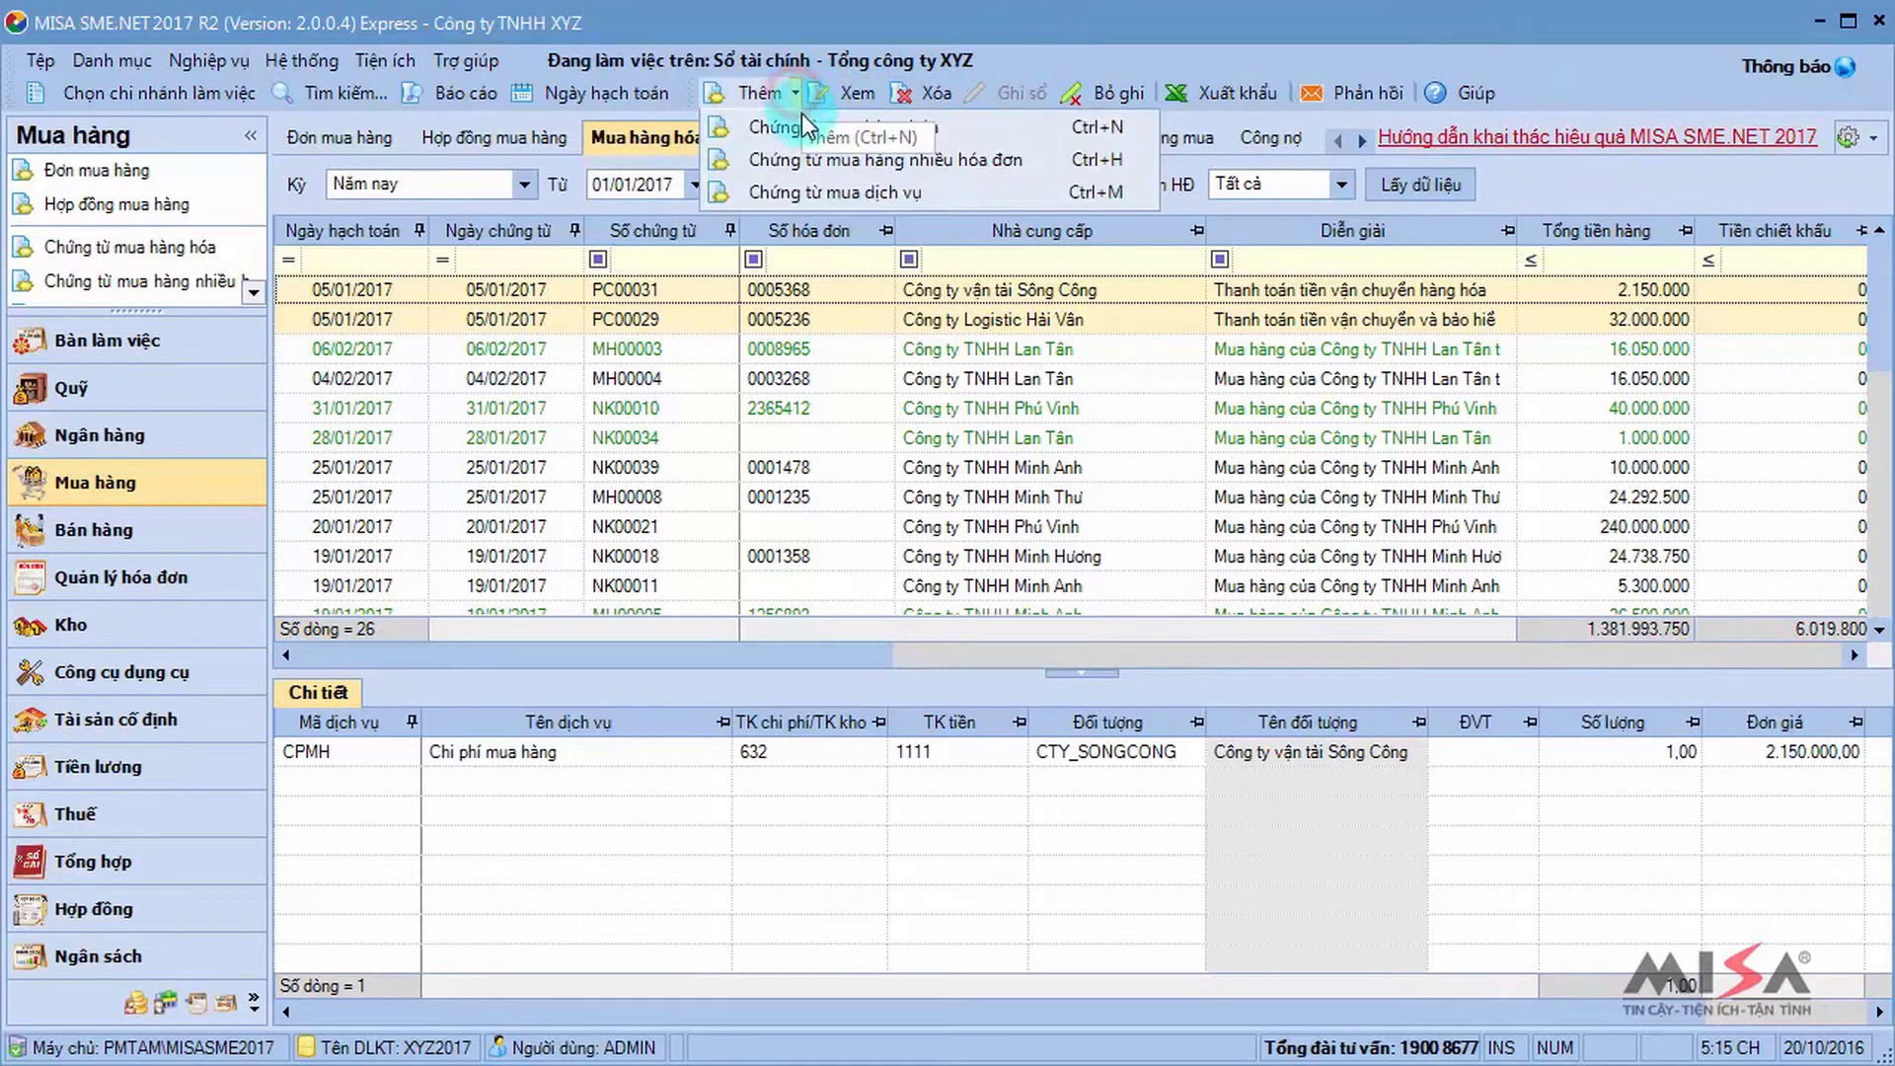
left_click(803, 120)
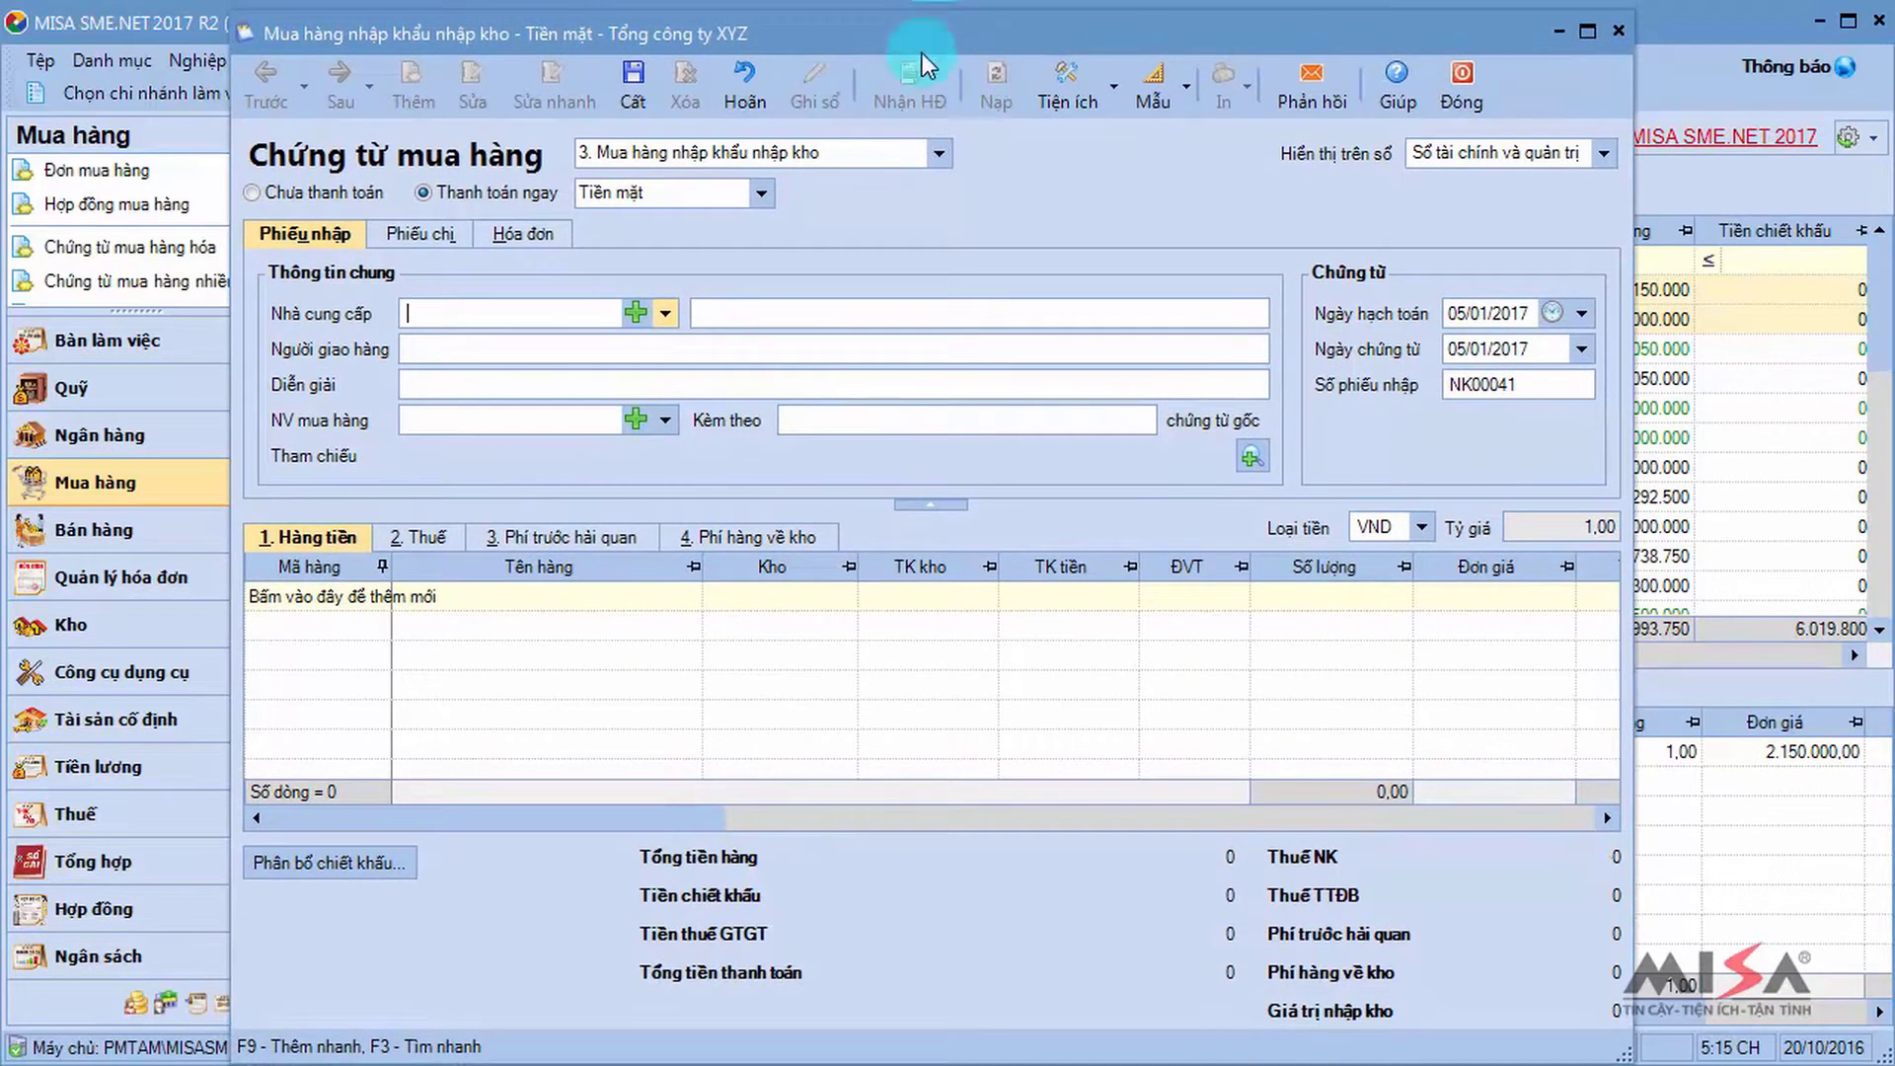
left_click(932, 153)
left_click(896, 237)
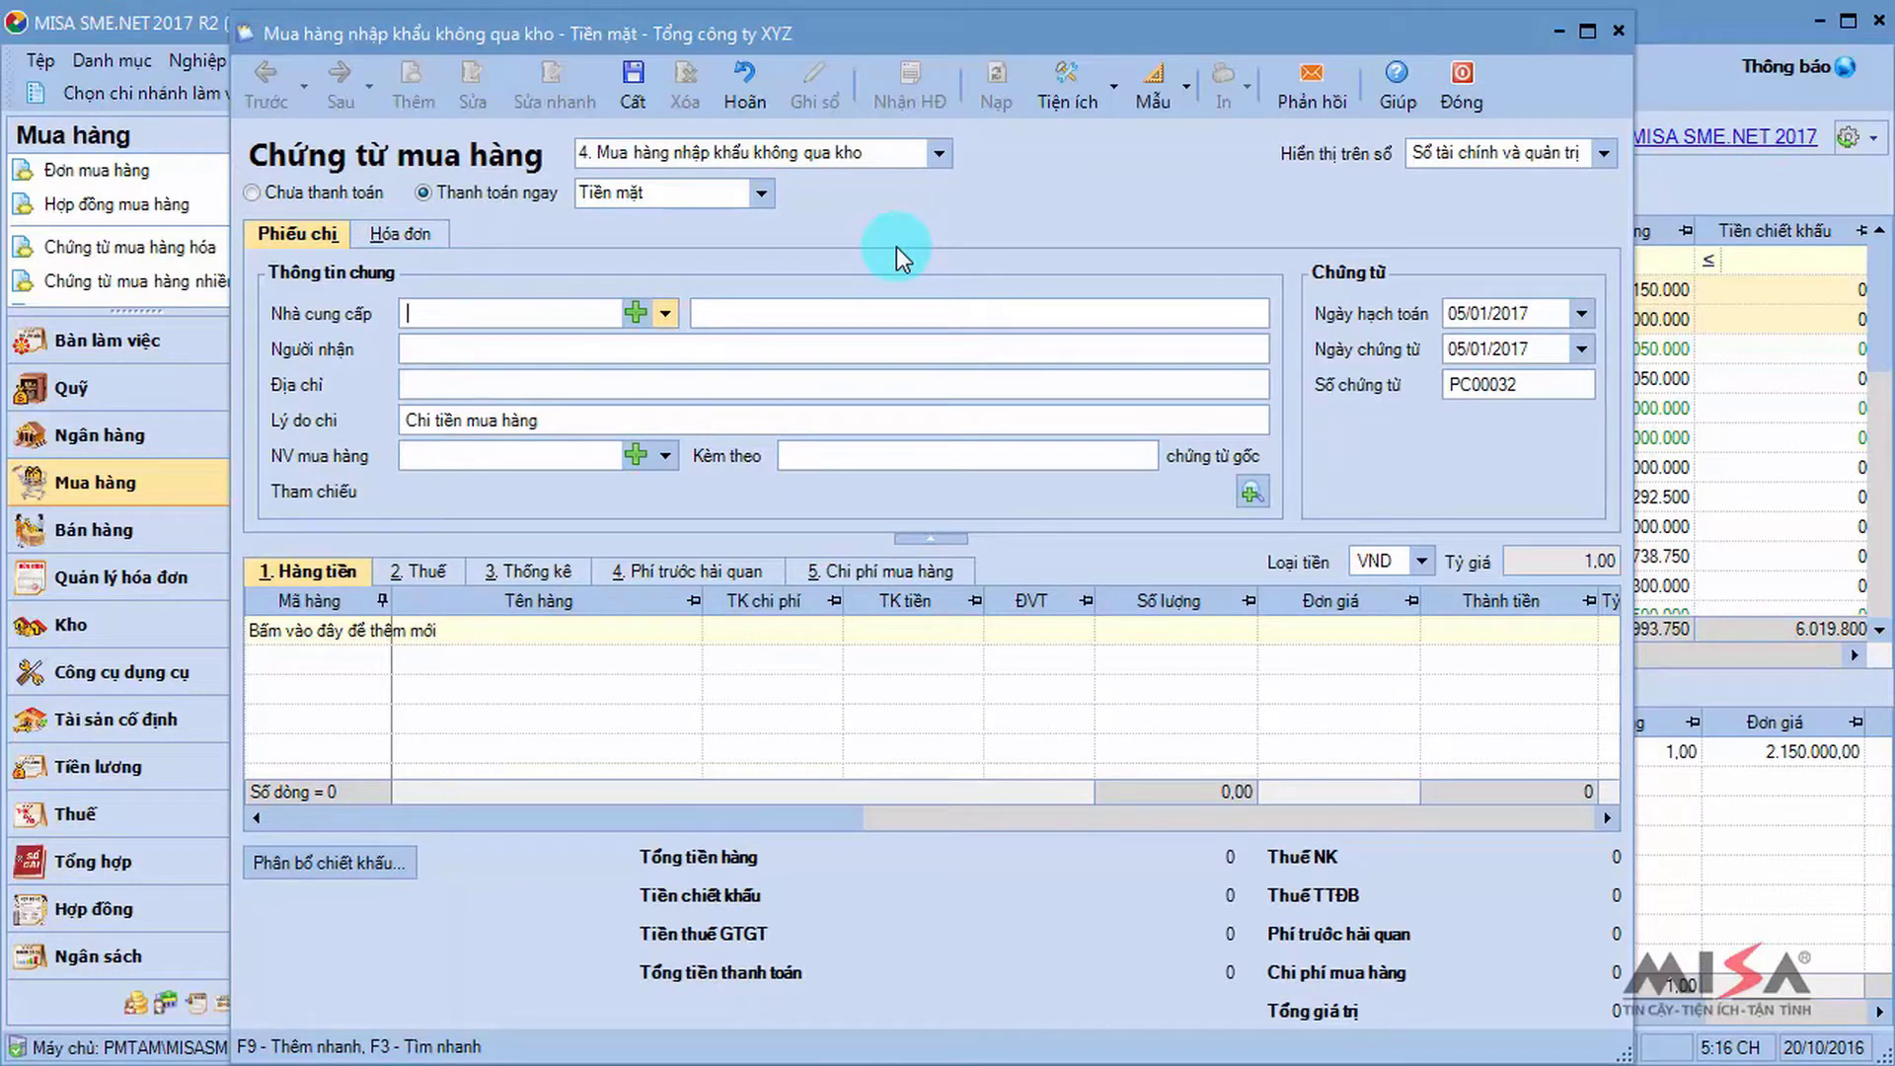
Set supplier CTY_MMA, fill in the recipient's name, and choose the purchasing employee.
type("mma")
key("Return")
key("Tab")
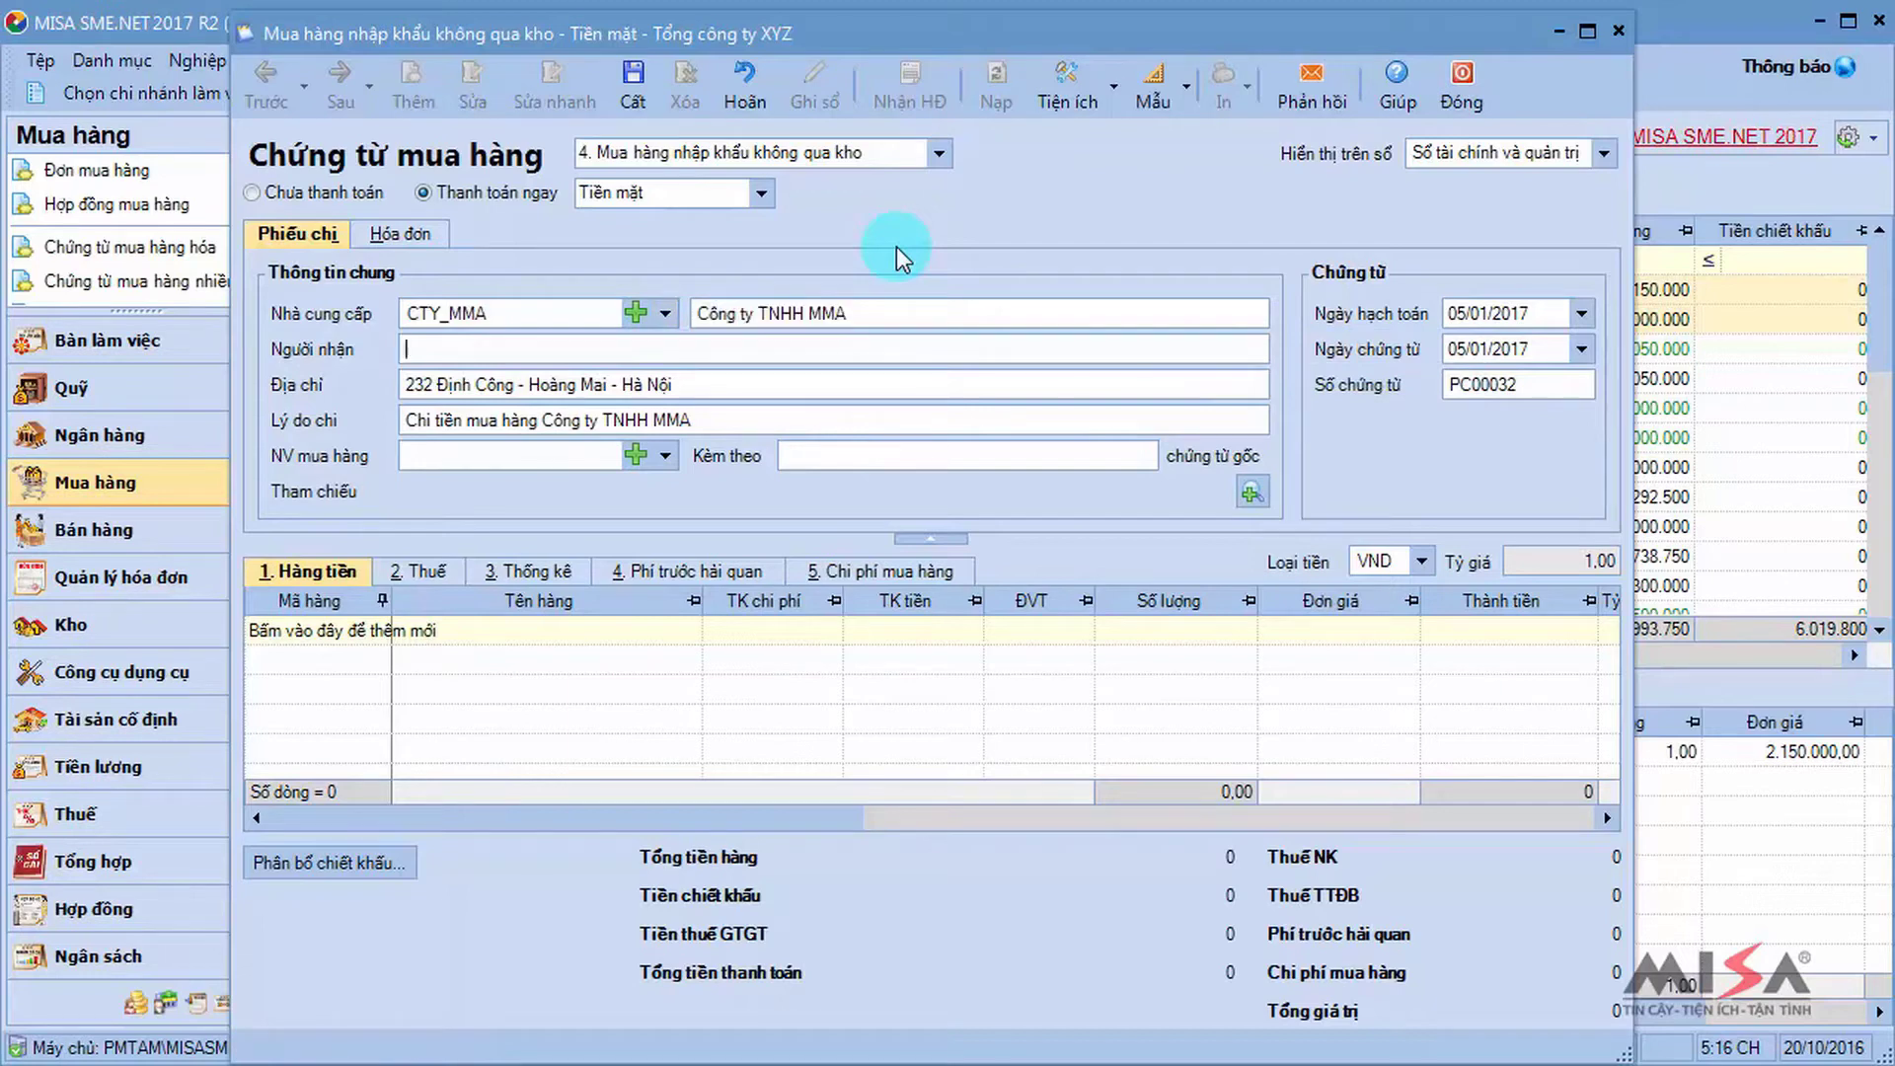
key("Tab")
key("Tab")
key("Tab")
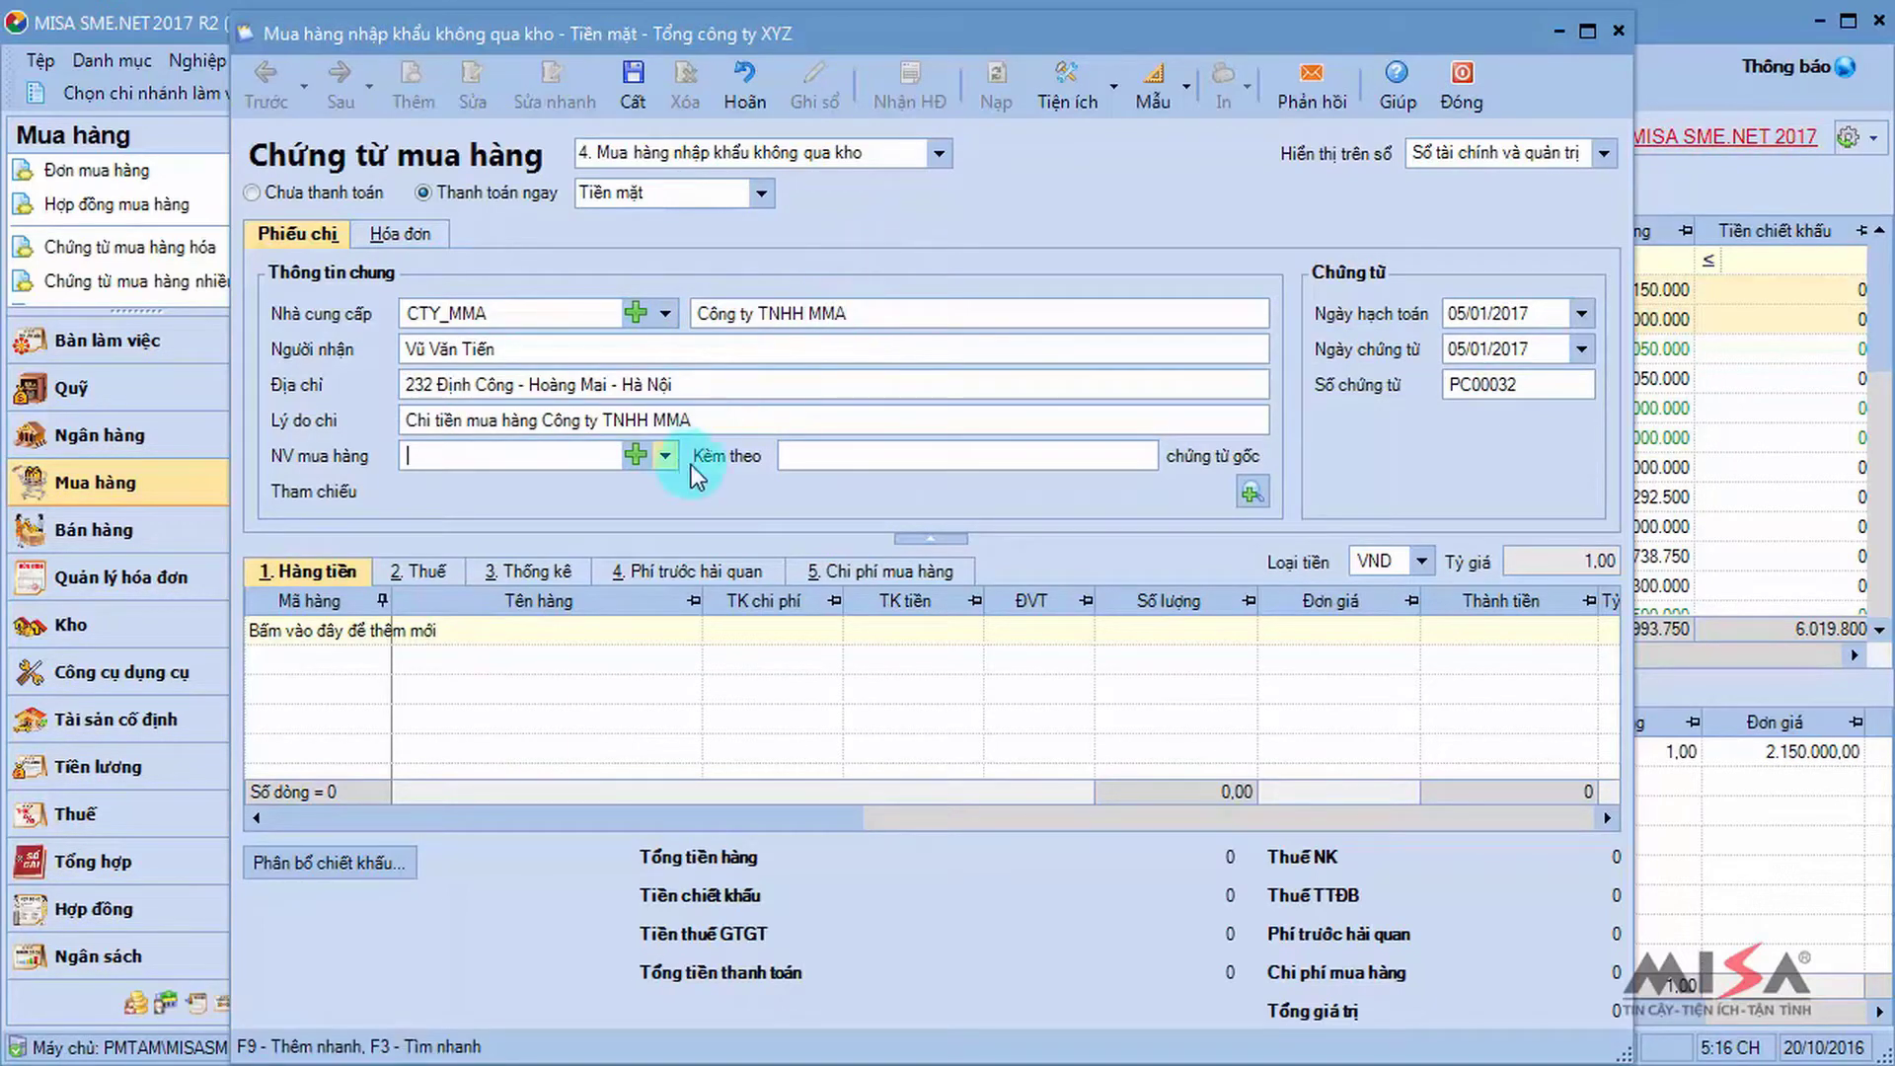
left_click(665, 455)
left_click(644, 521)
key("Tab")
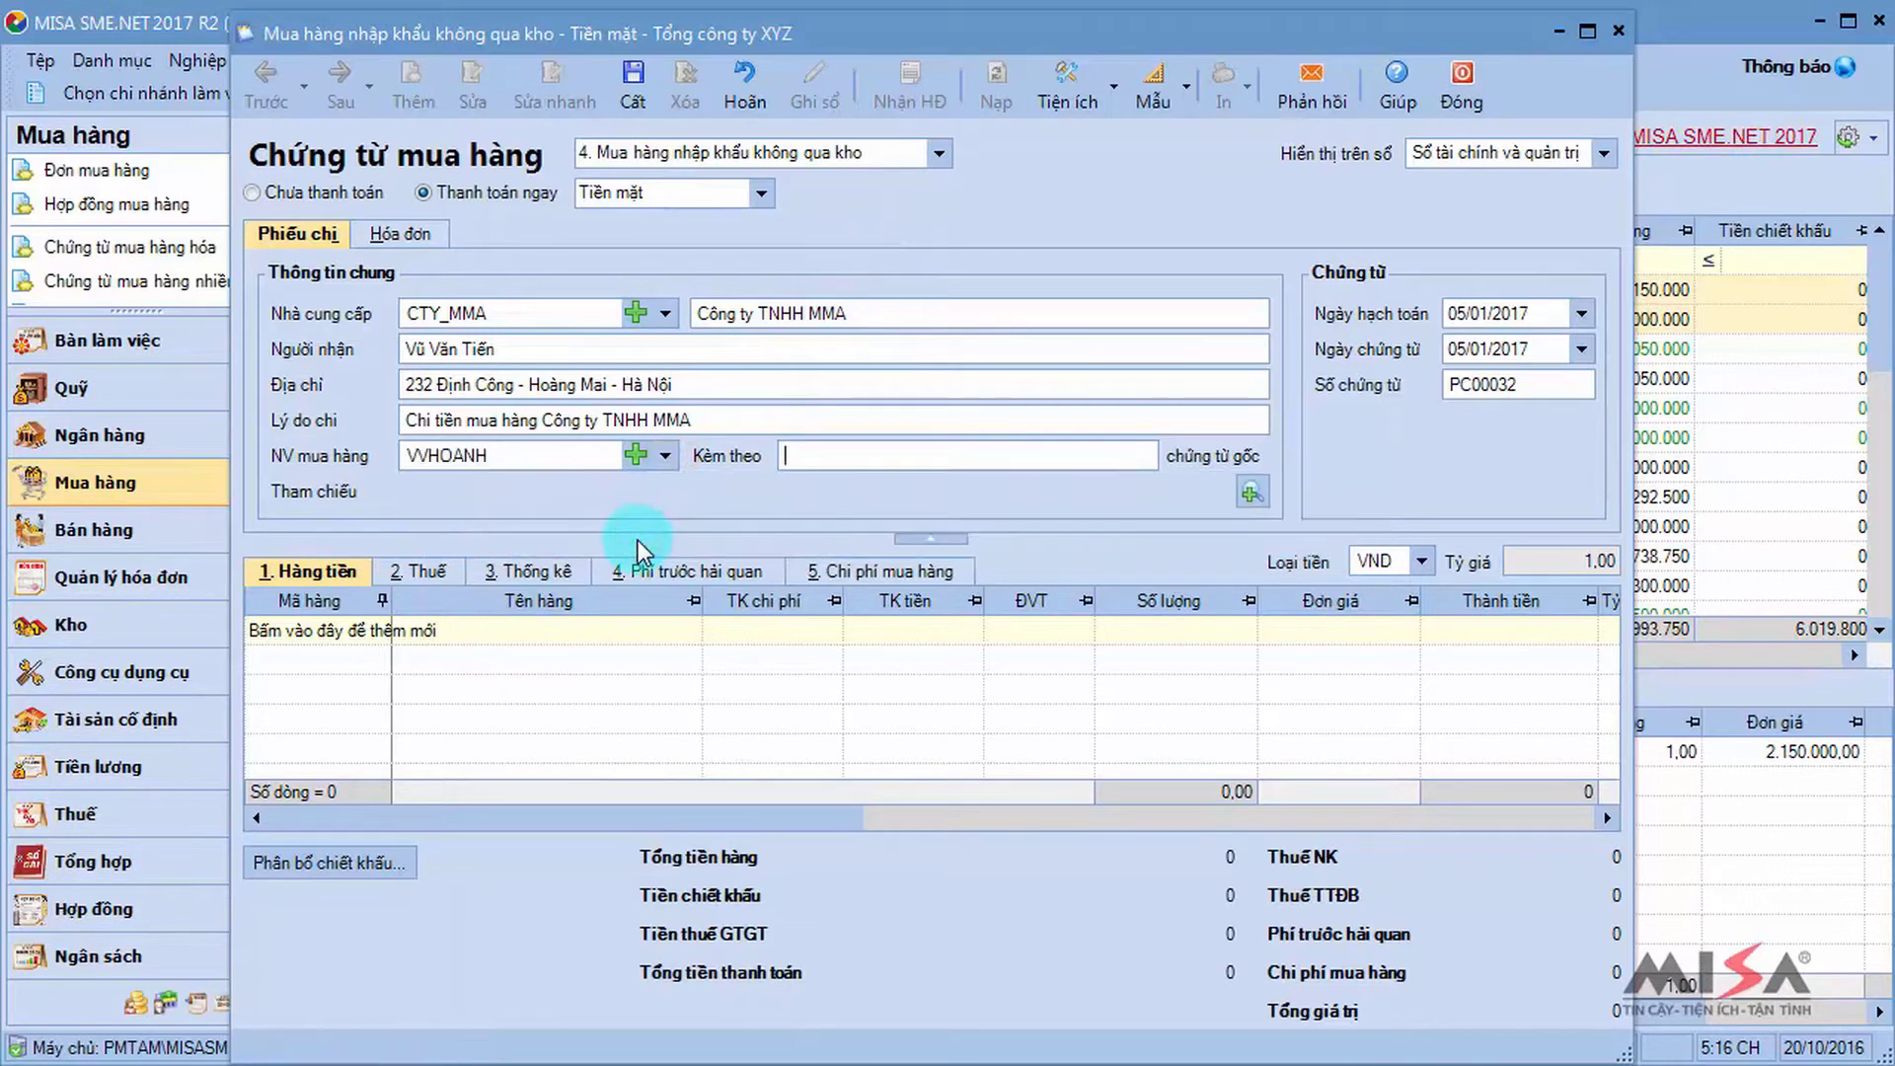
key("Tab")
key("Tab")
key("Tab")
key("Tab")
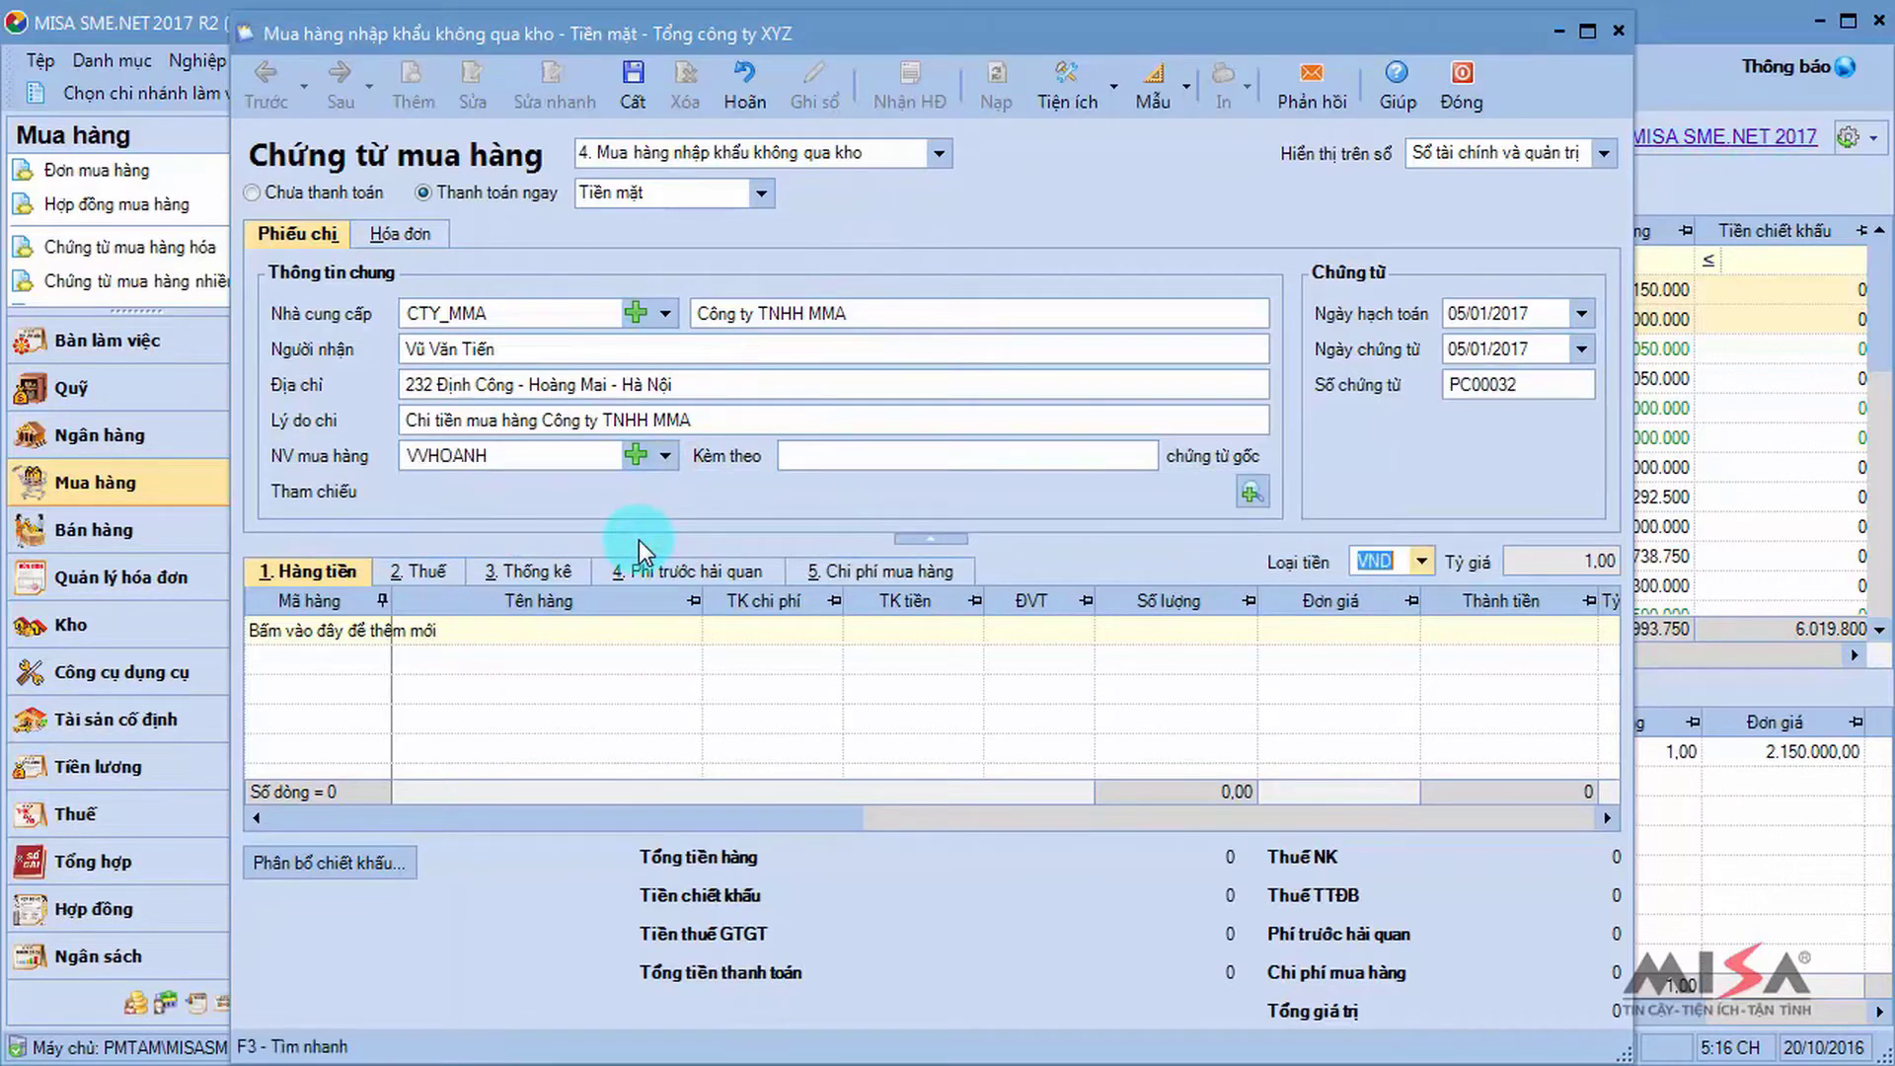
key("Tab")
Keep immediate cash payment and set the voucher currency to USD at rate 21.000.
left_click(254, 193)
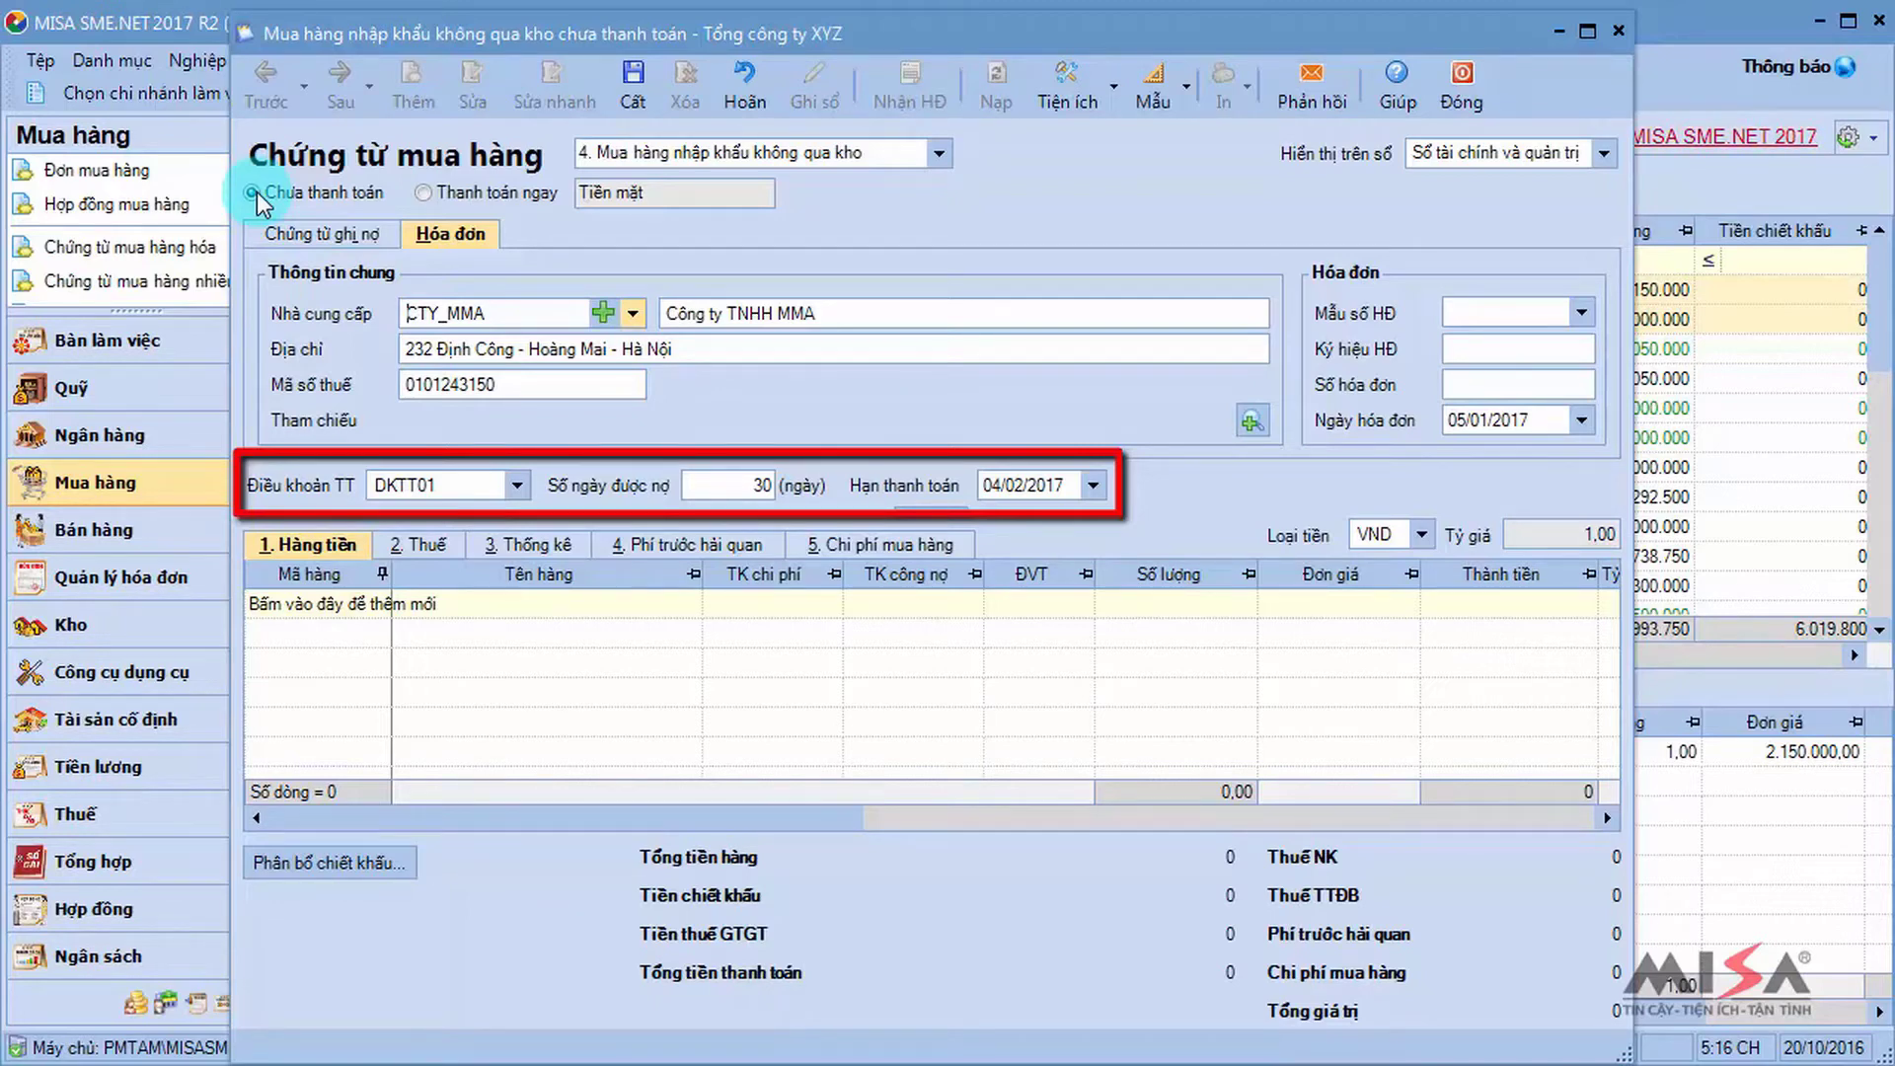
left_click(421, 192)
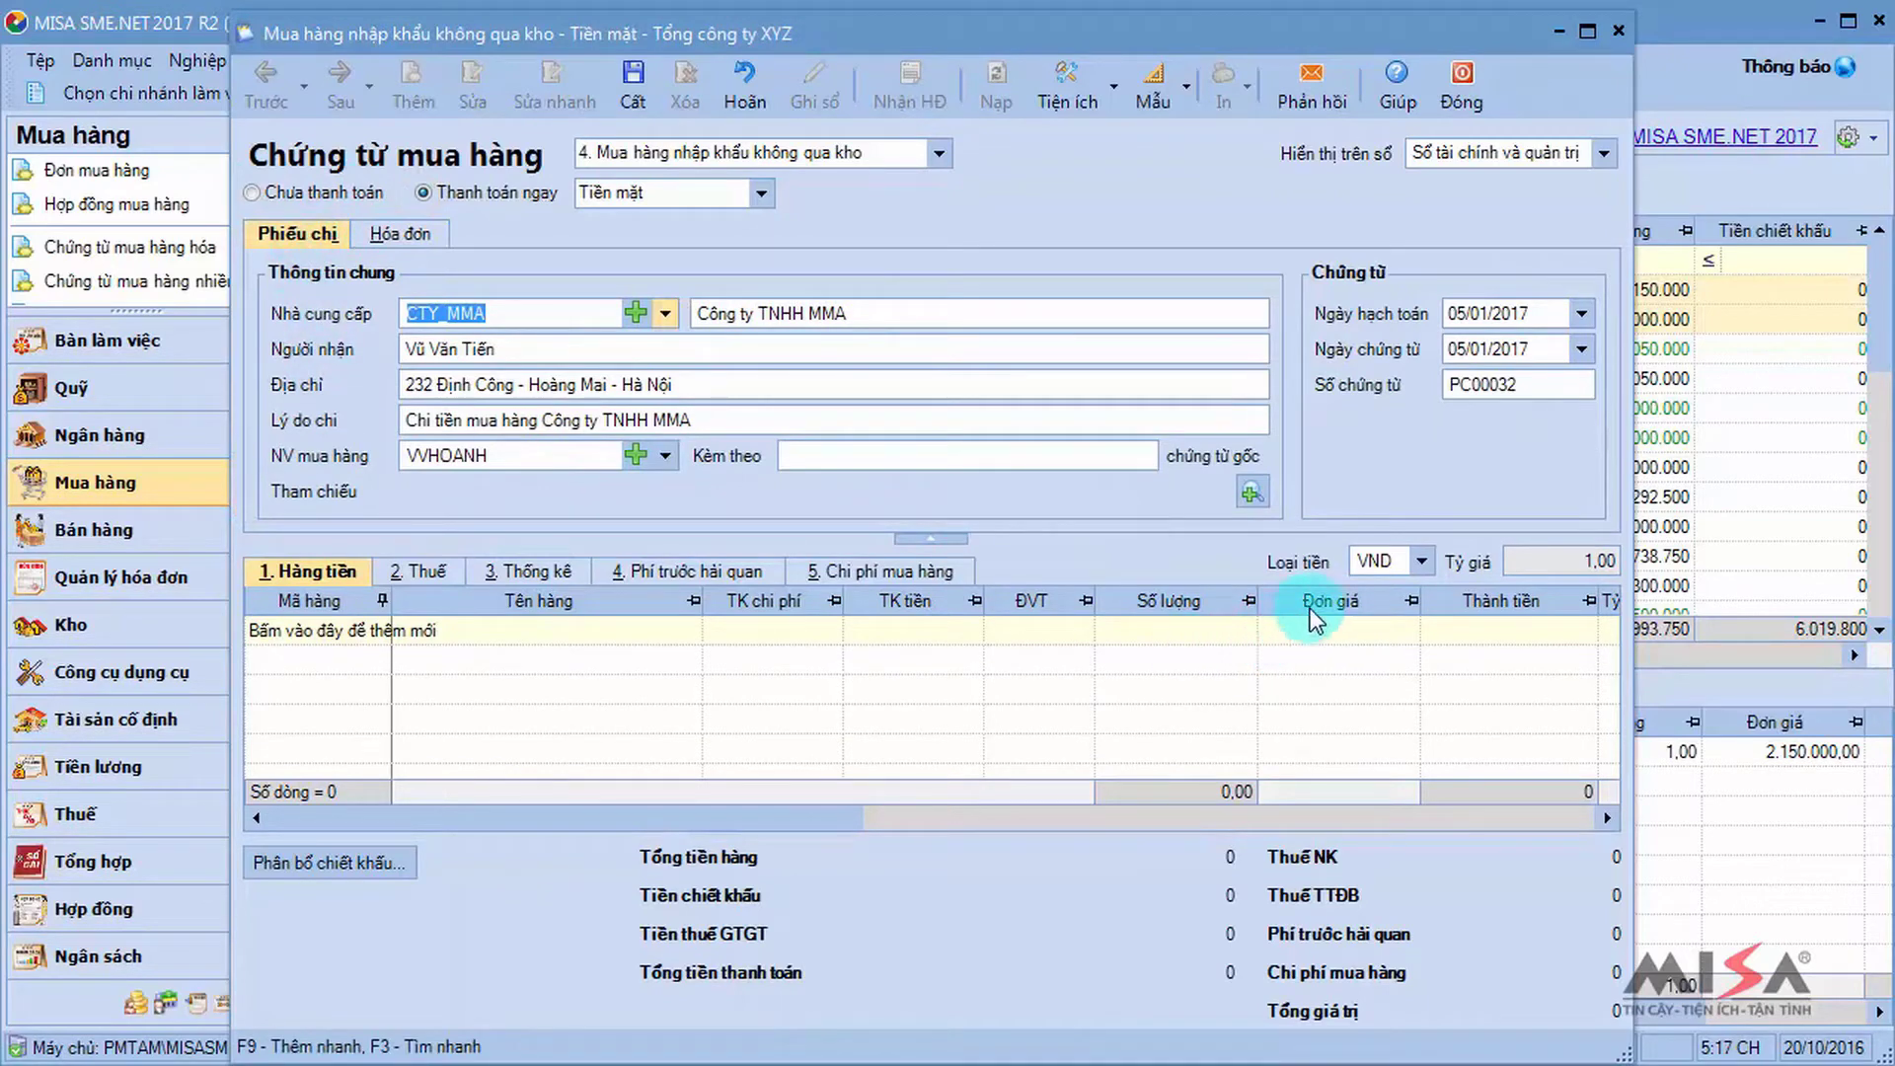
left_click(1397, 564)
left_click(1418, 558)
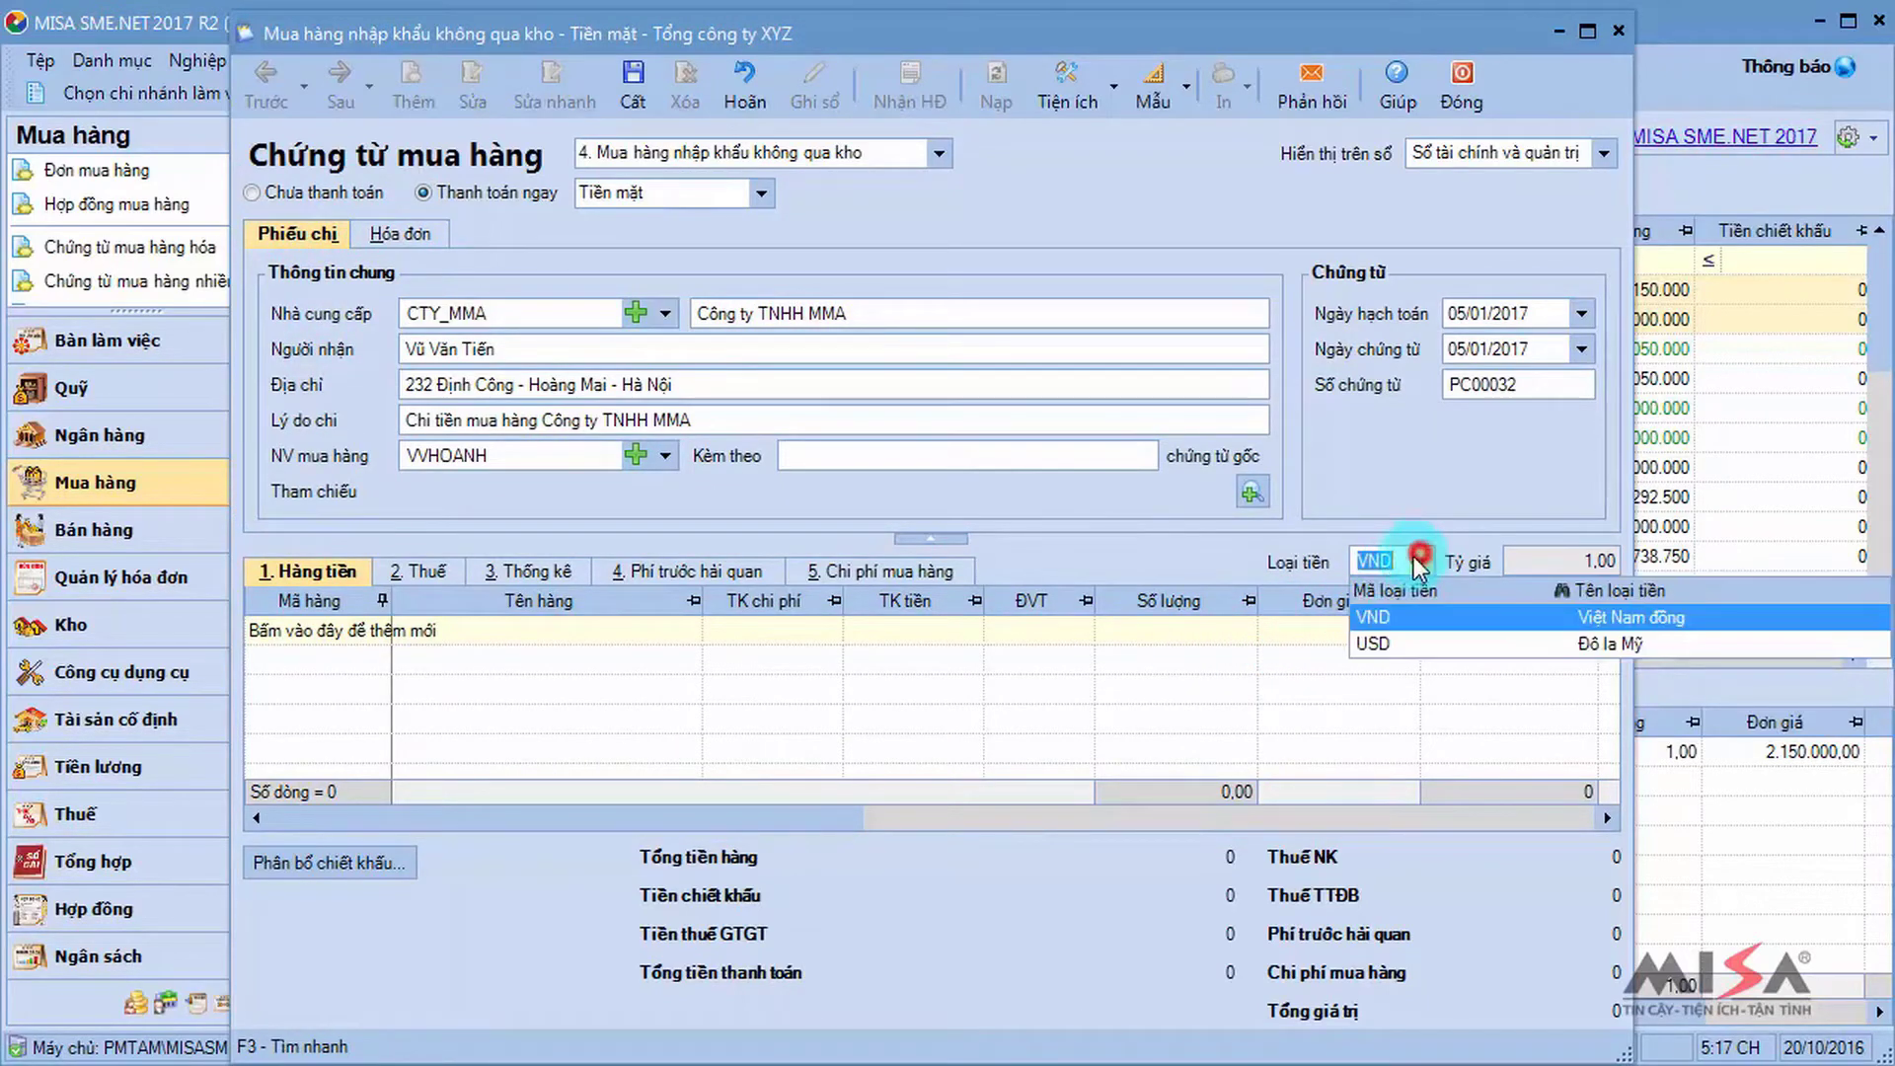
left_click(1401, 639)
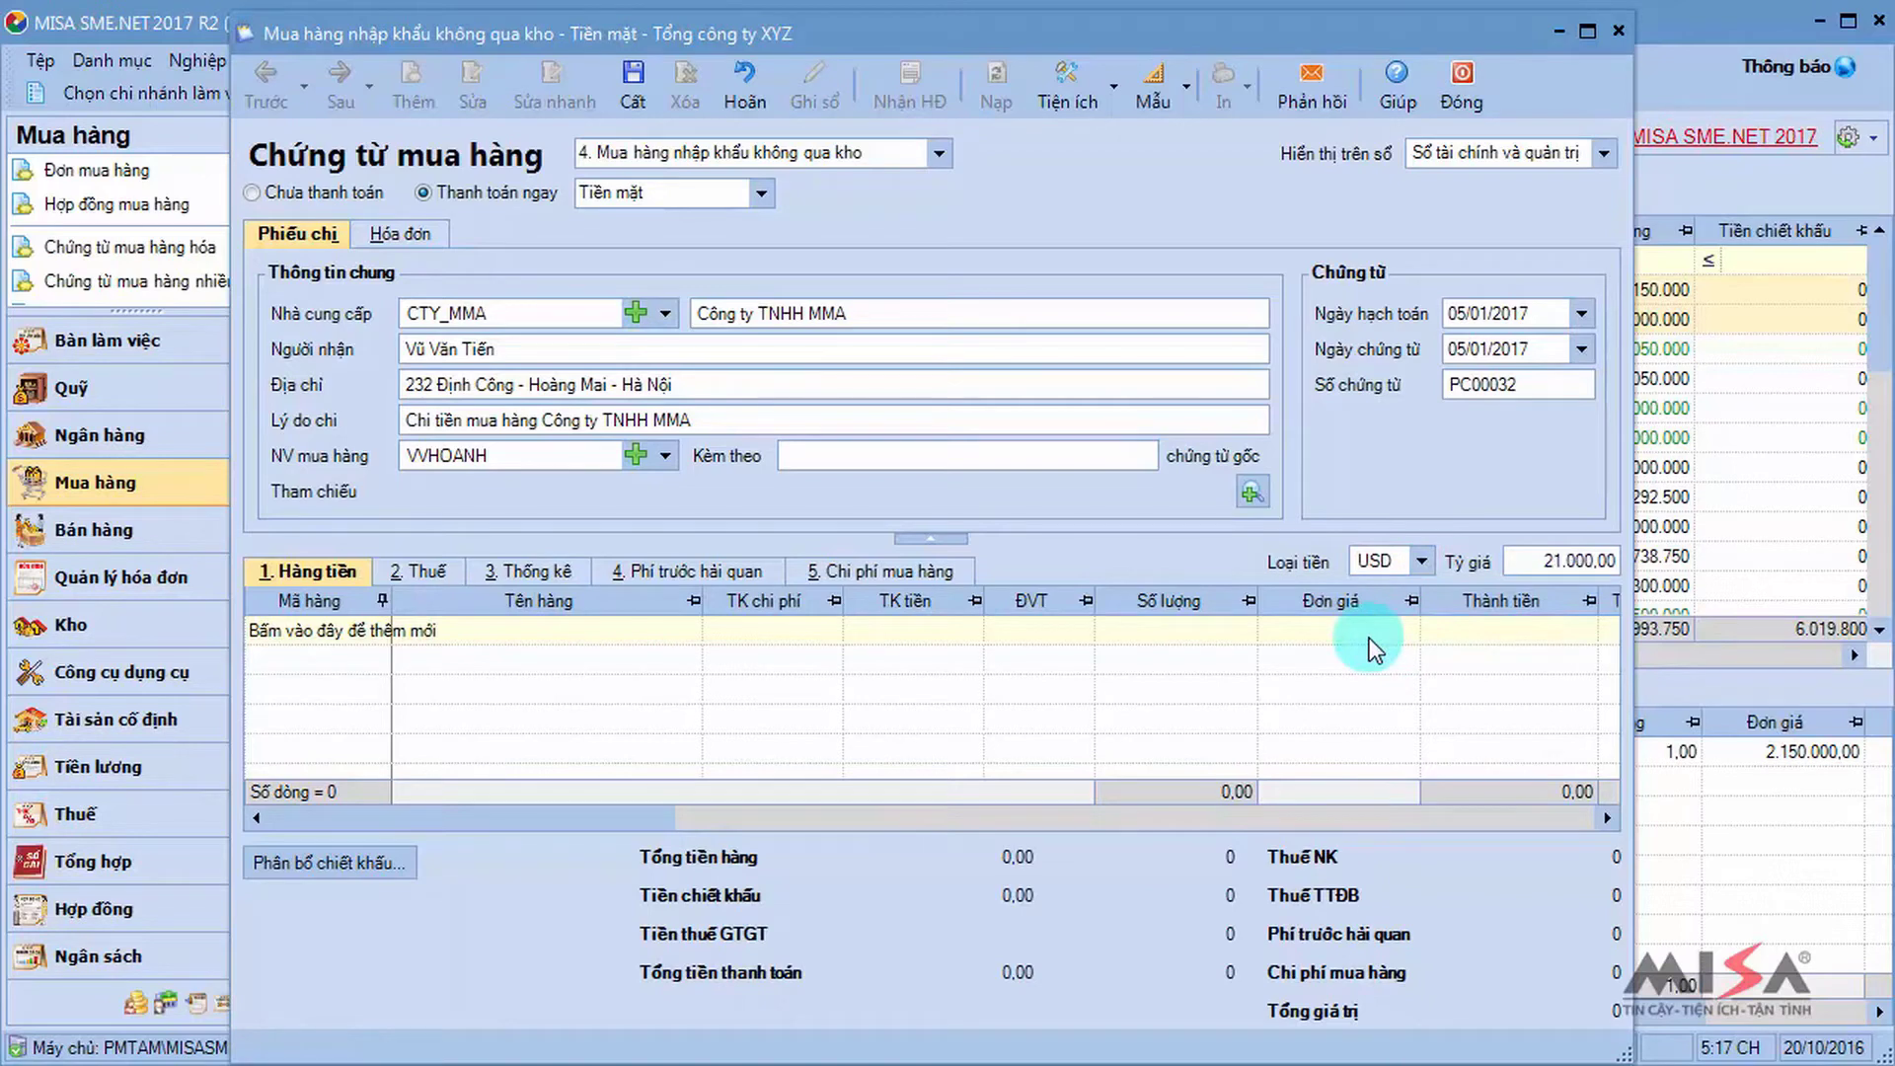
left_click(1370, 638)
Add an MT_INTEL line: quantity 20 at 738 USD, totalling 14.760 USD (309.960.000).
left_click(327, 648)
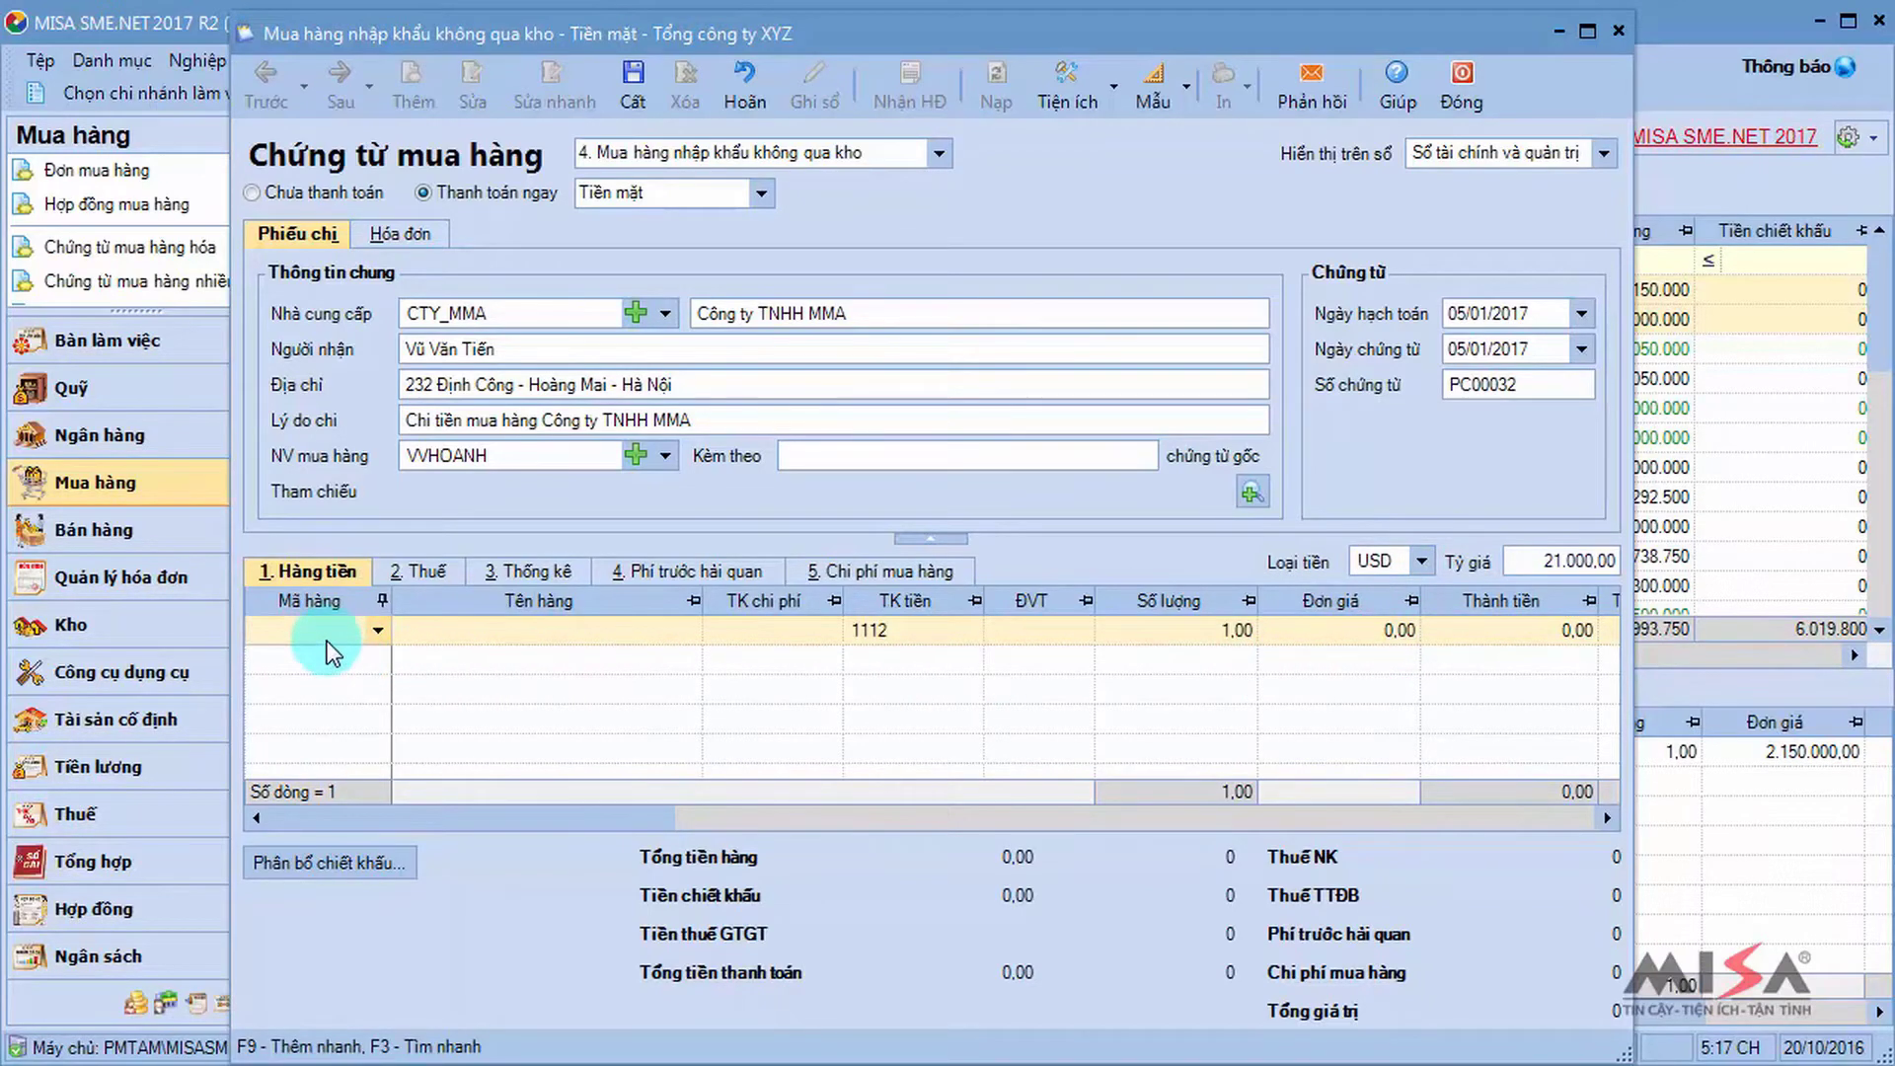
type("mt")
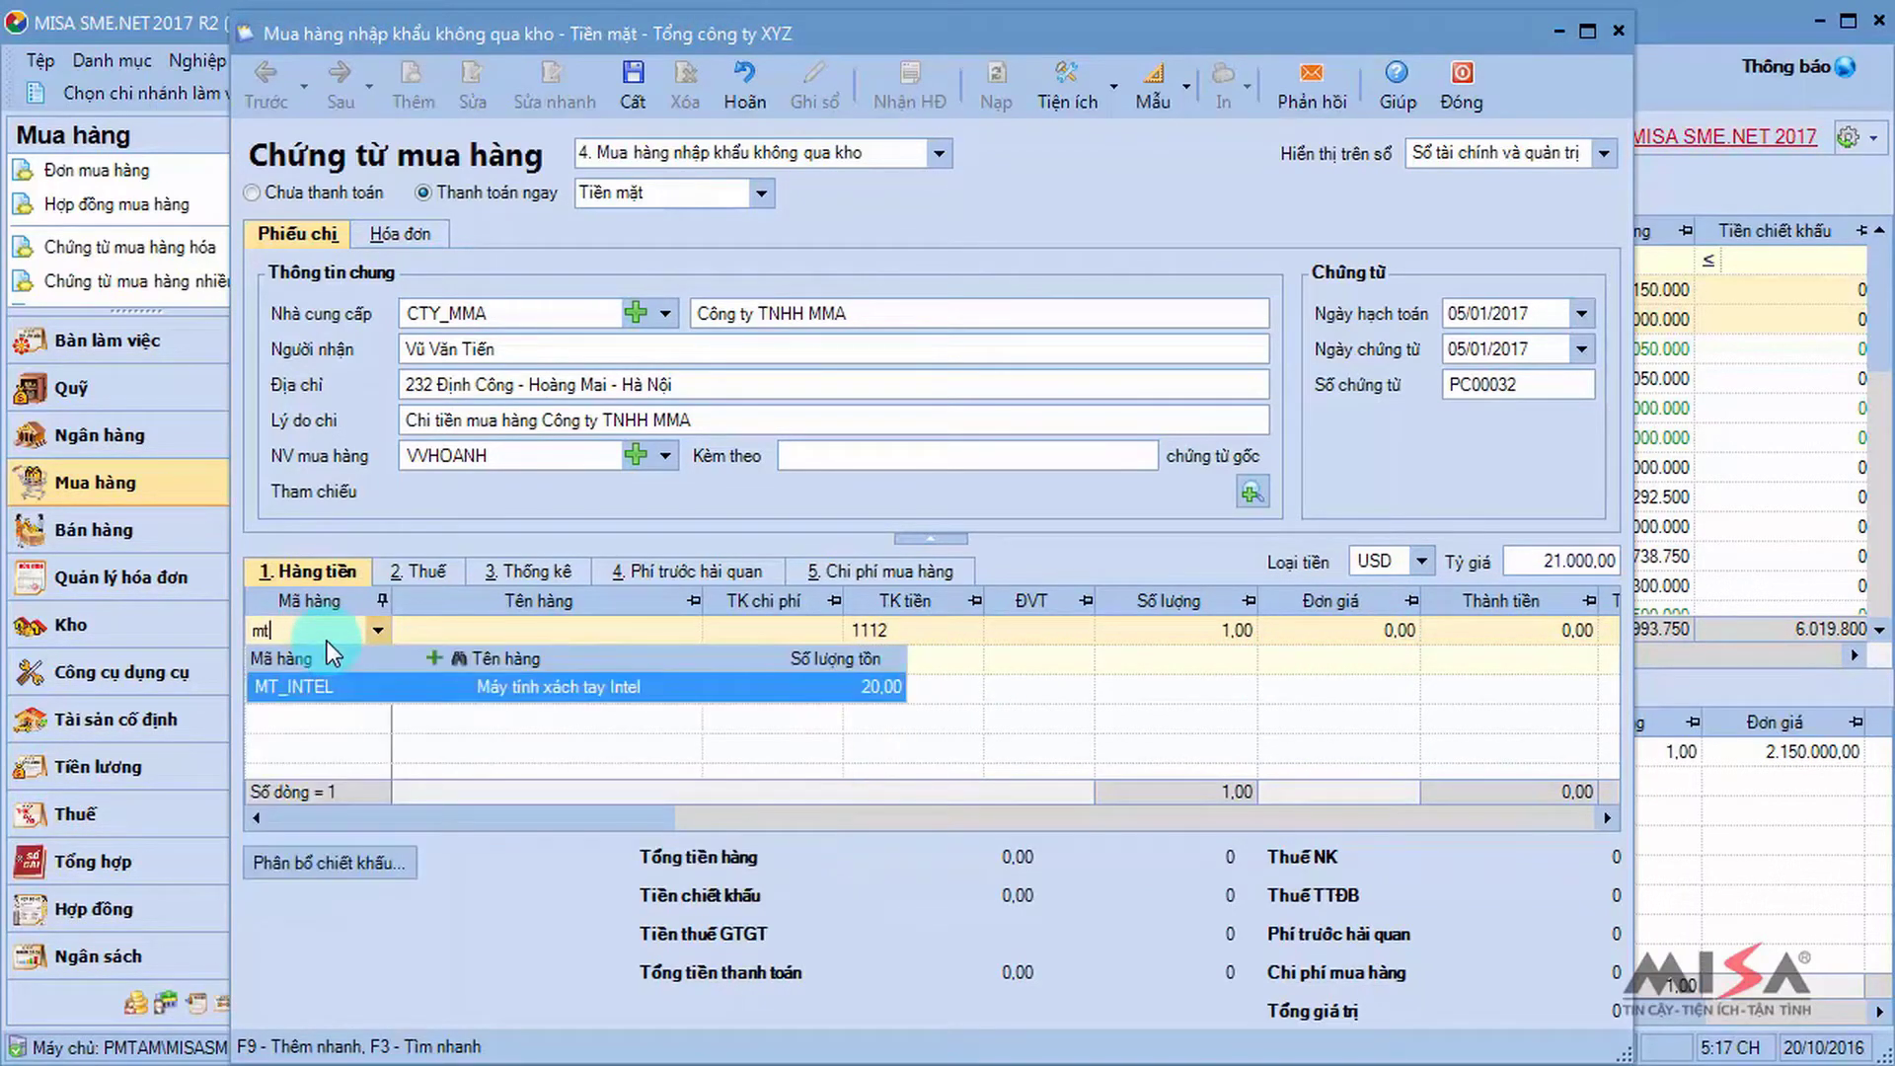
key("Return")
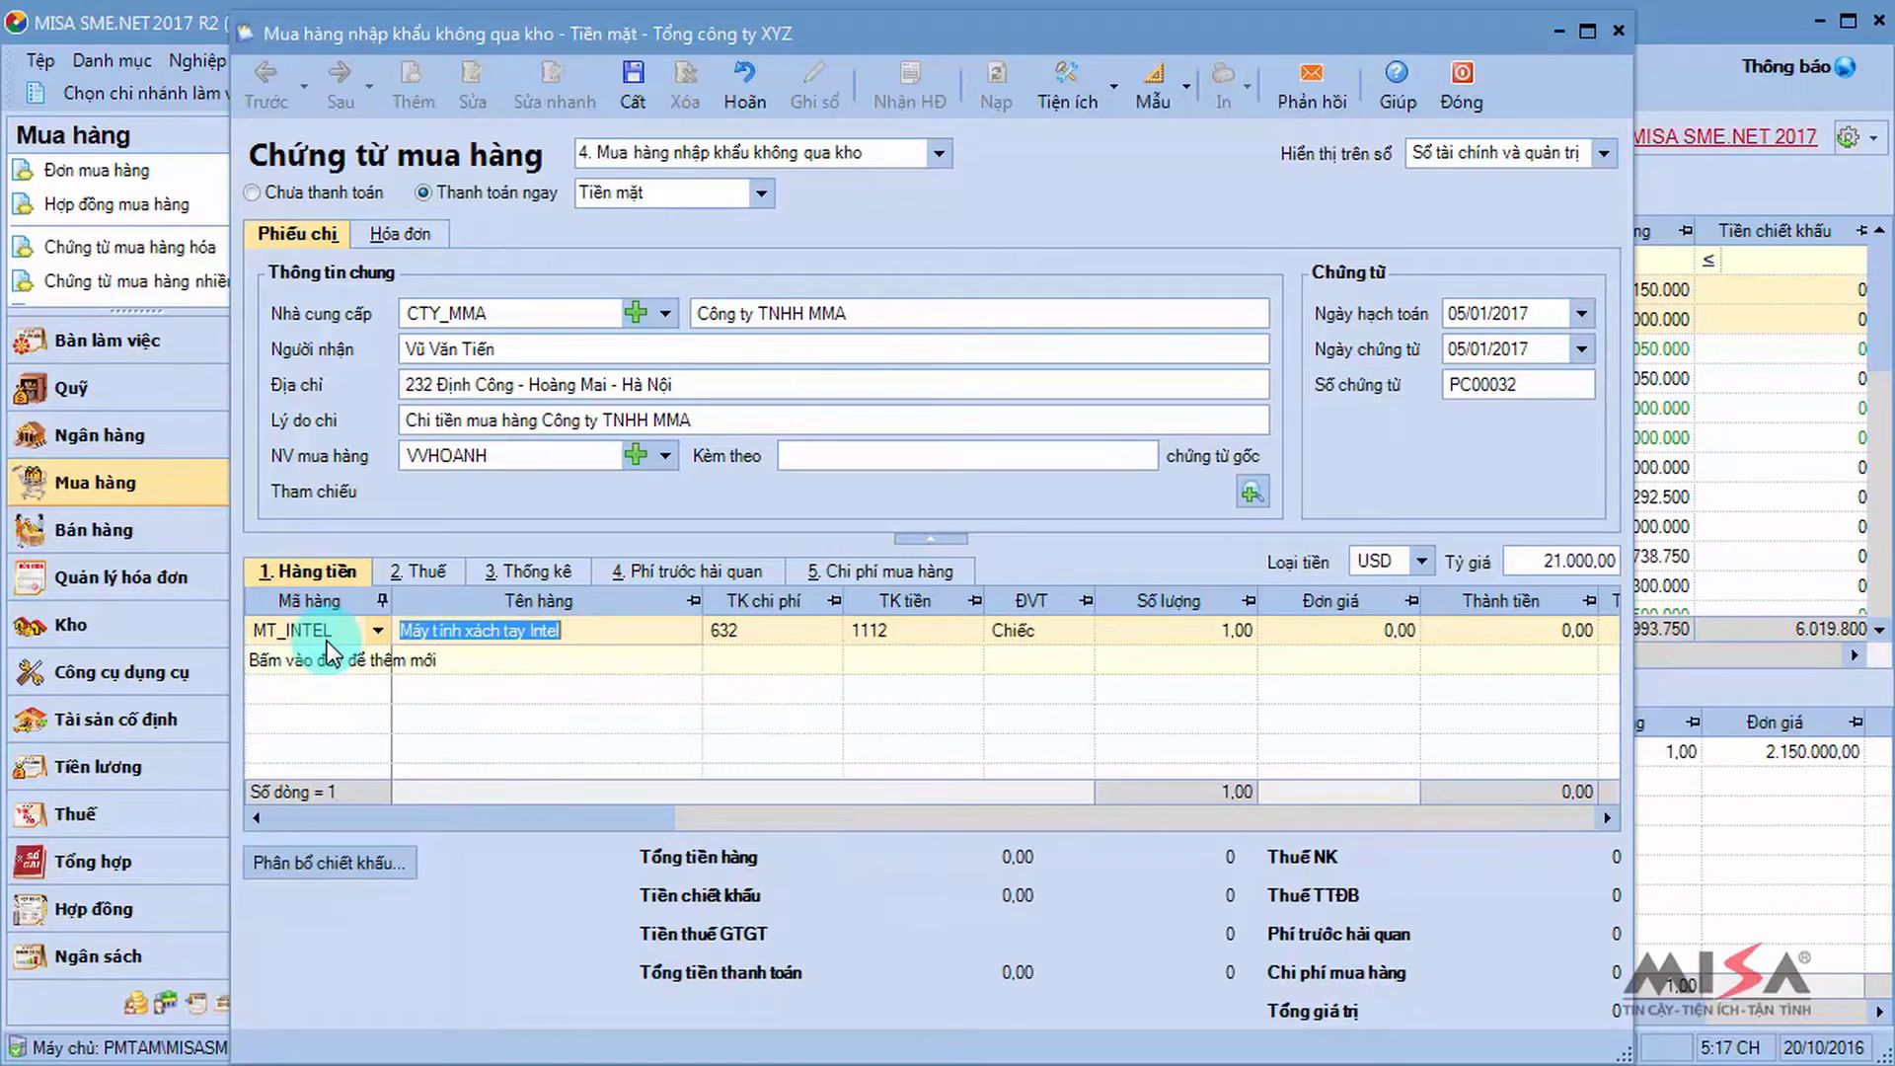
key("Tab")
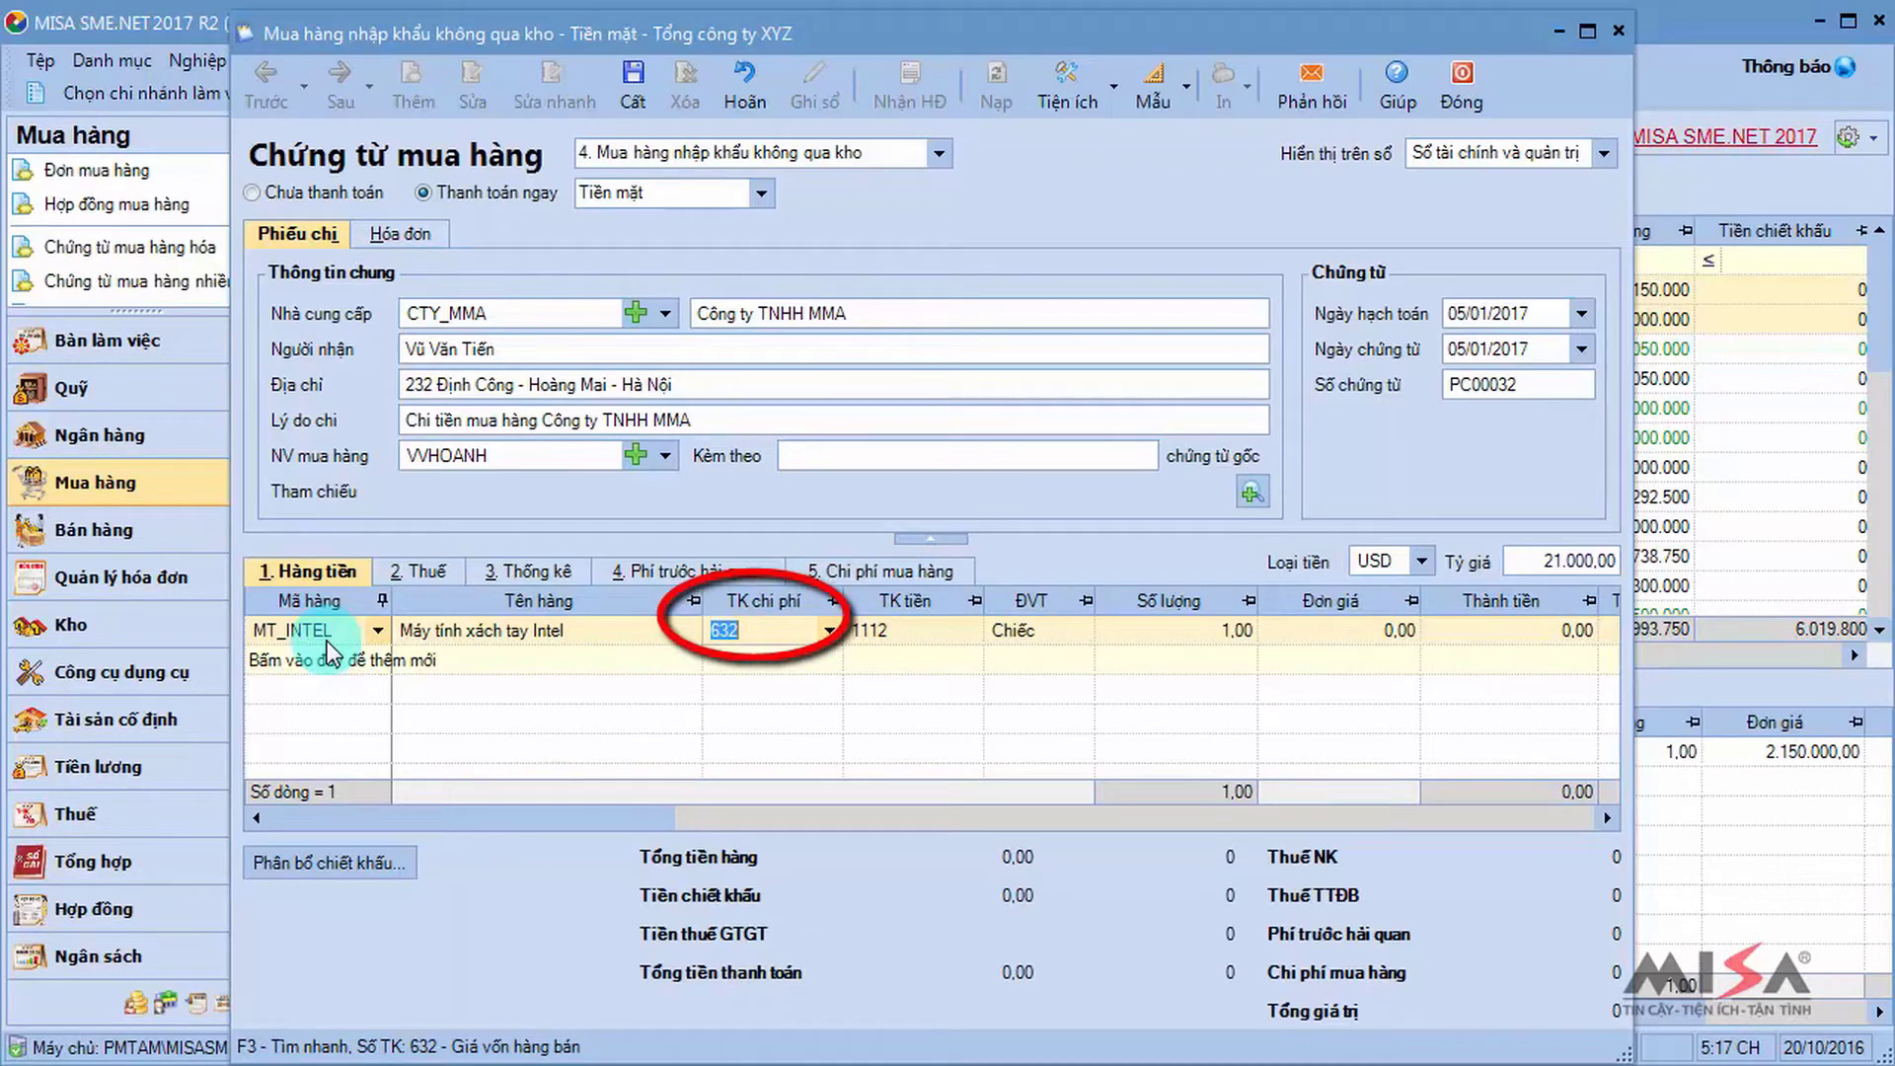
key("Tab")
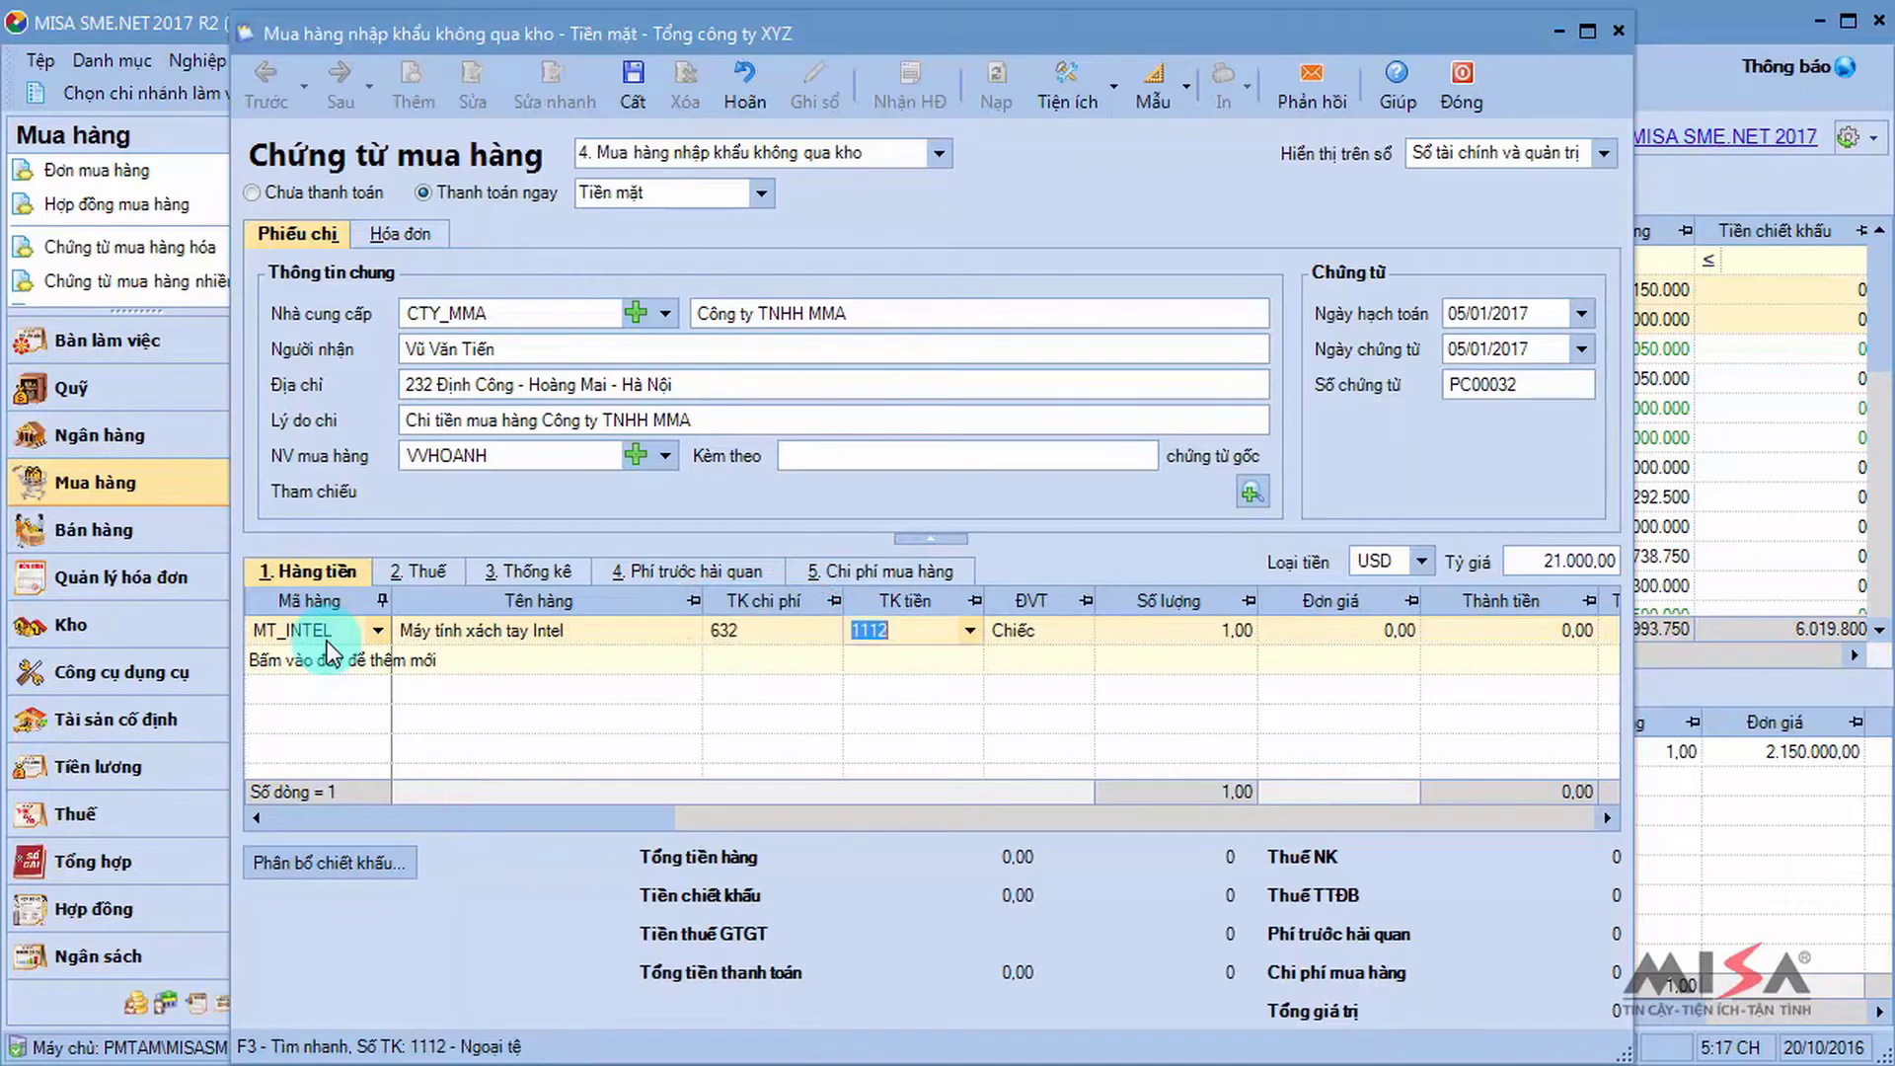
key("Tab")
key("Tab")
type("20")
key("Tab")
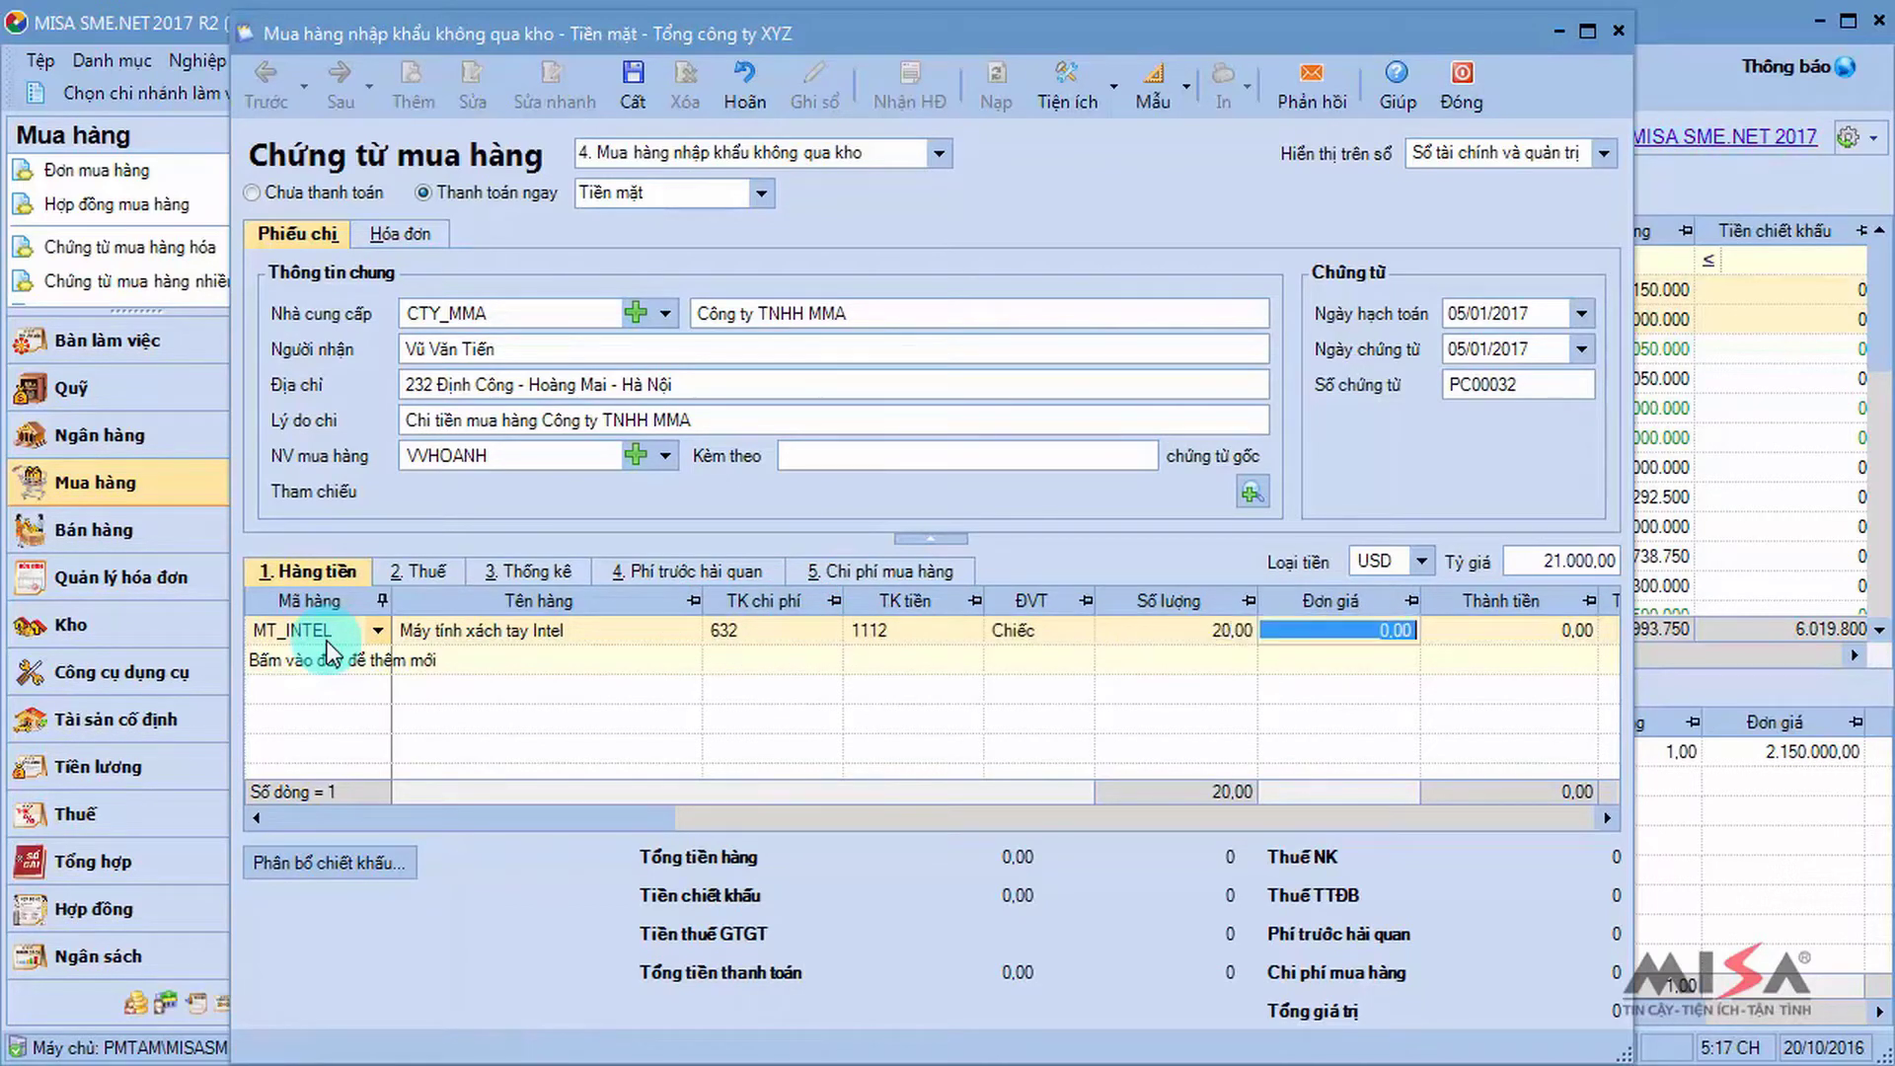
type("738")
key("Tab")
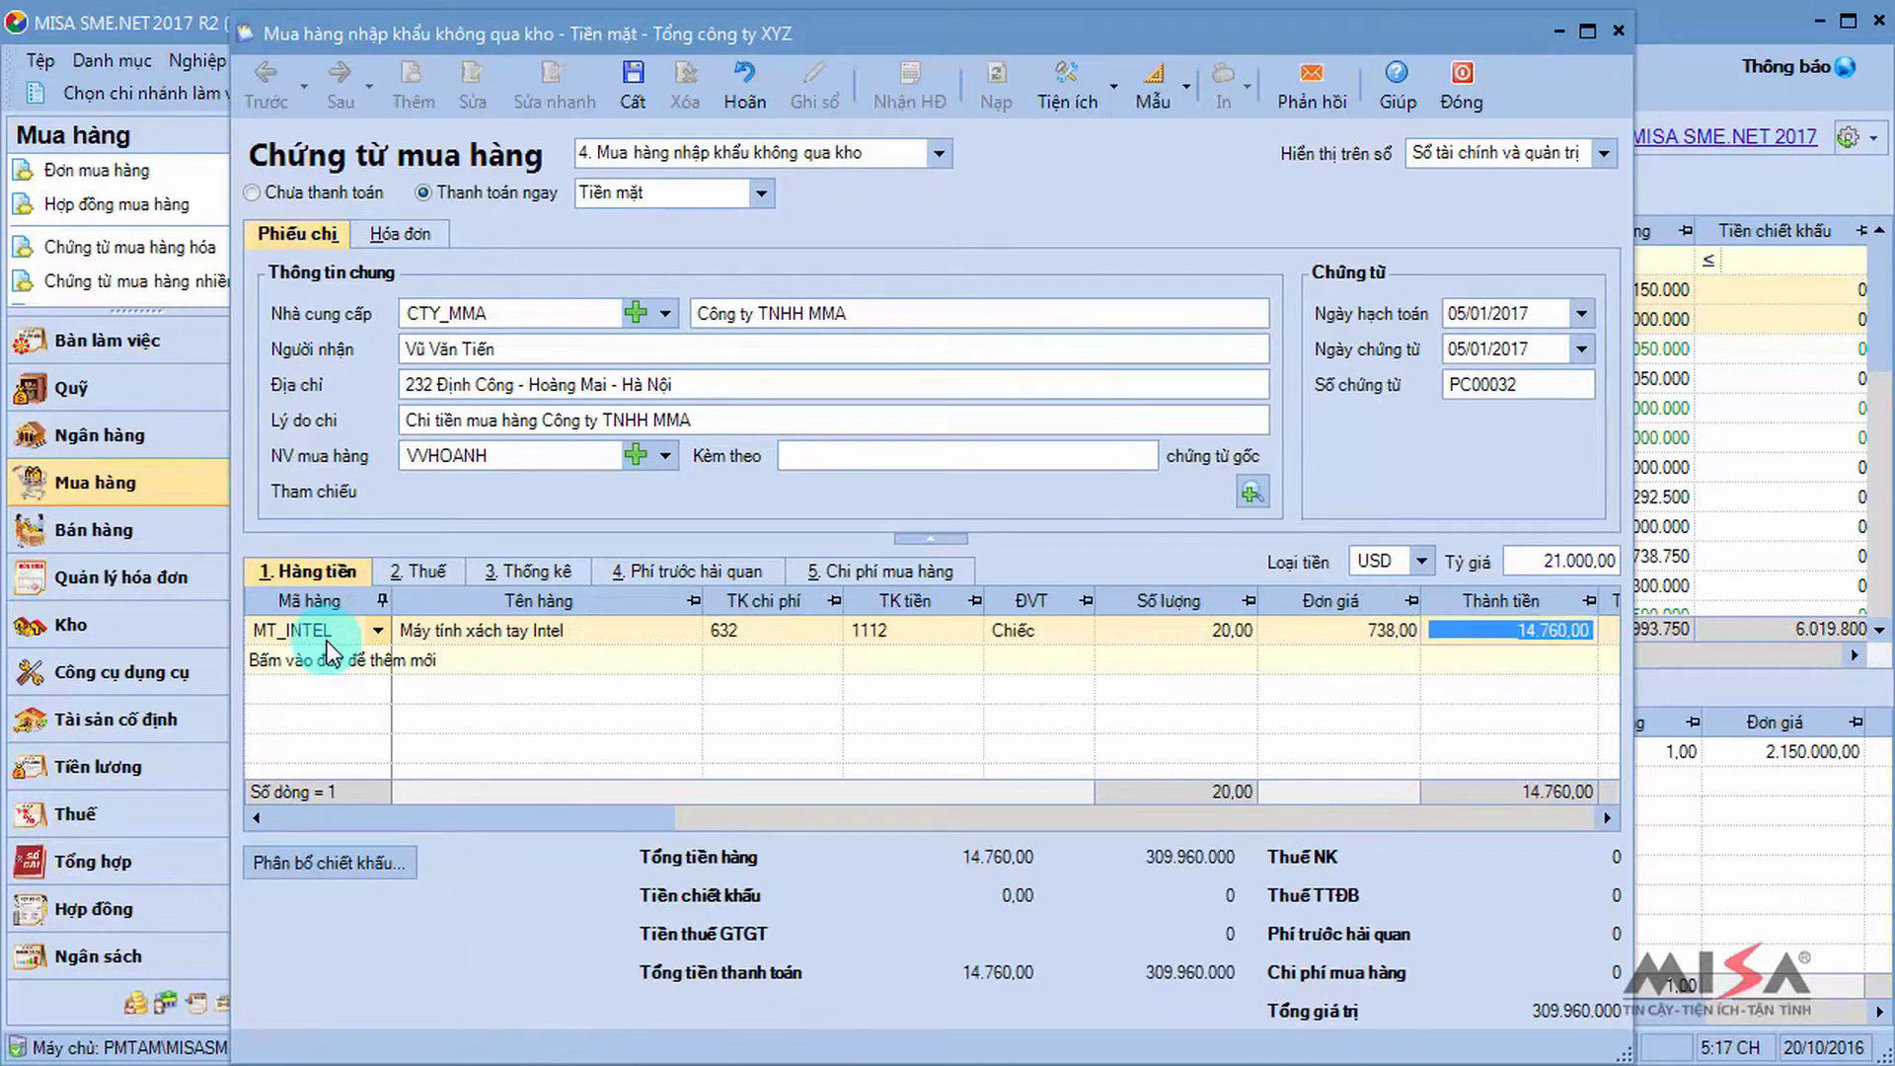
key("Tab")
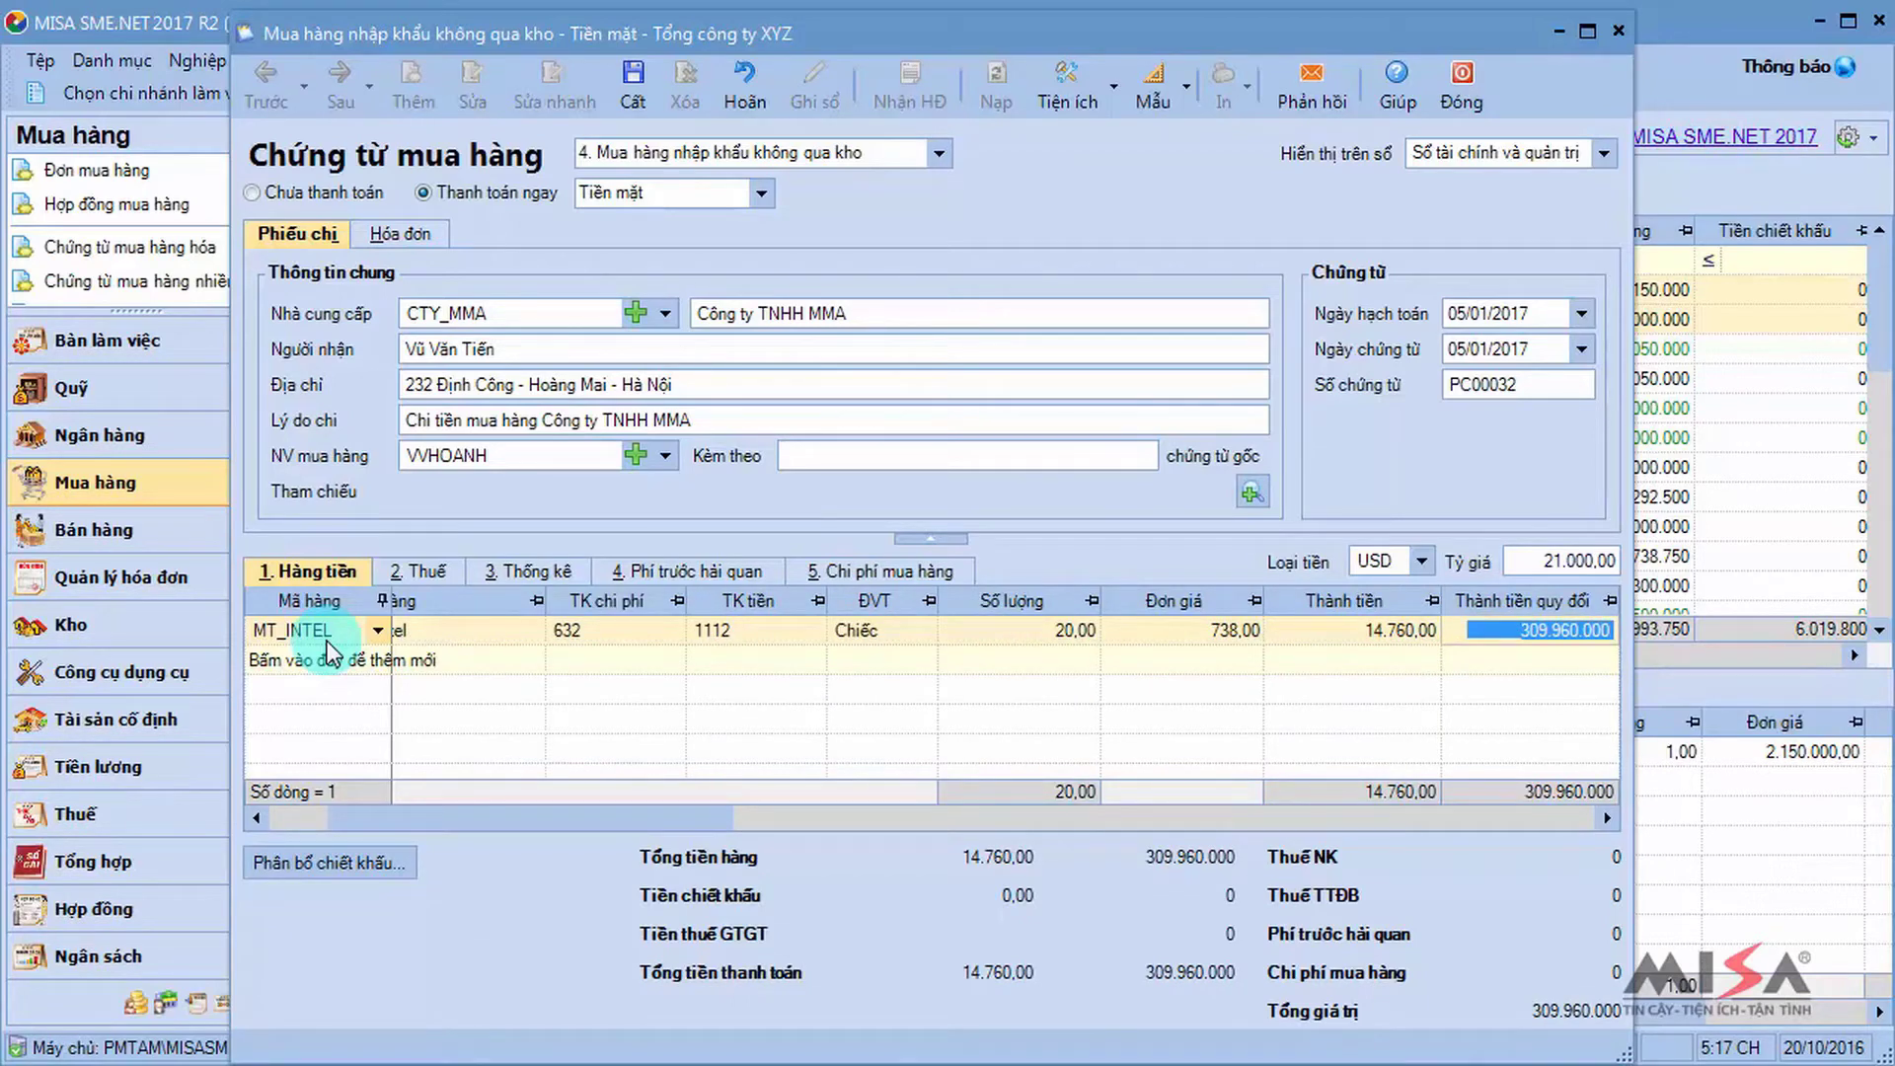
key("Tab")
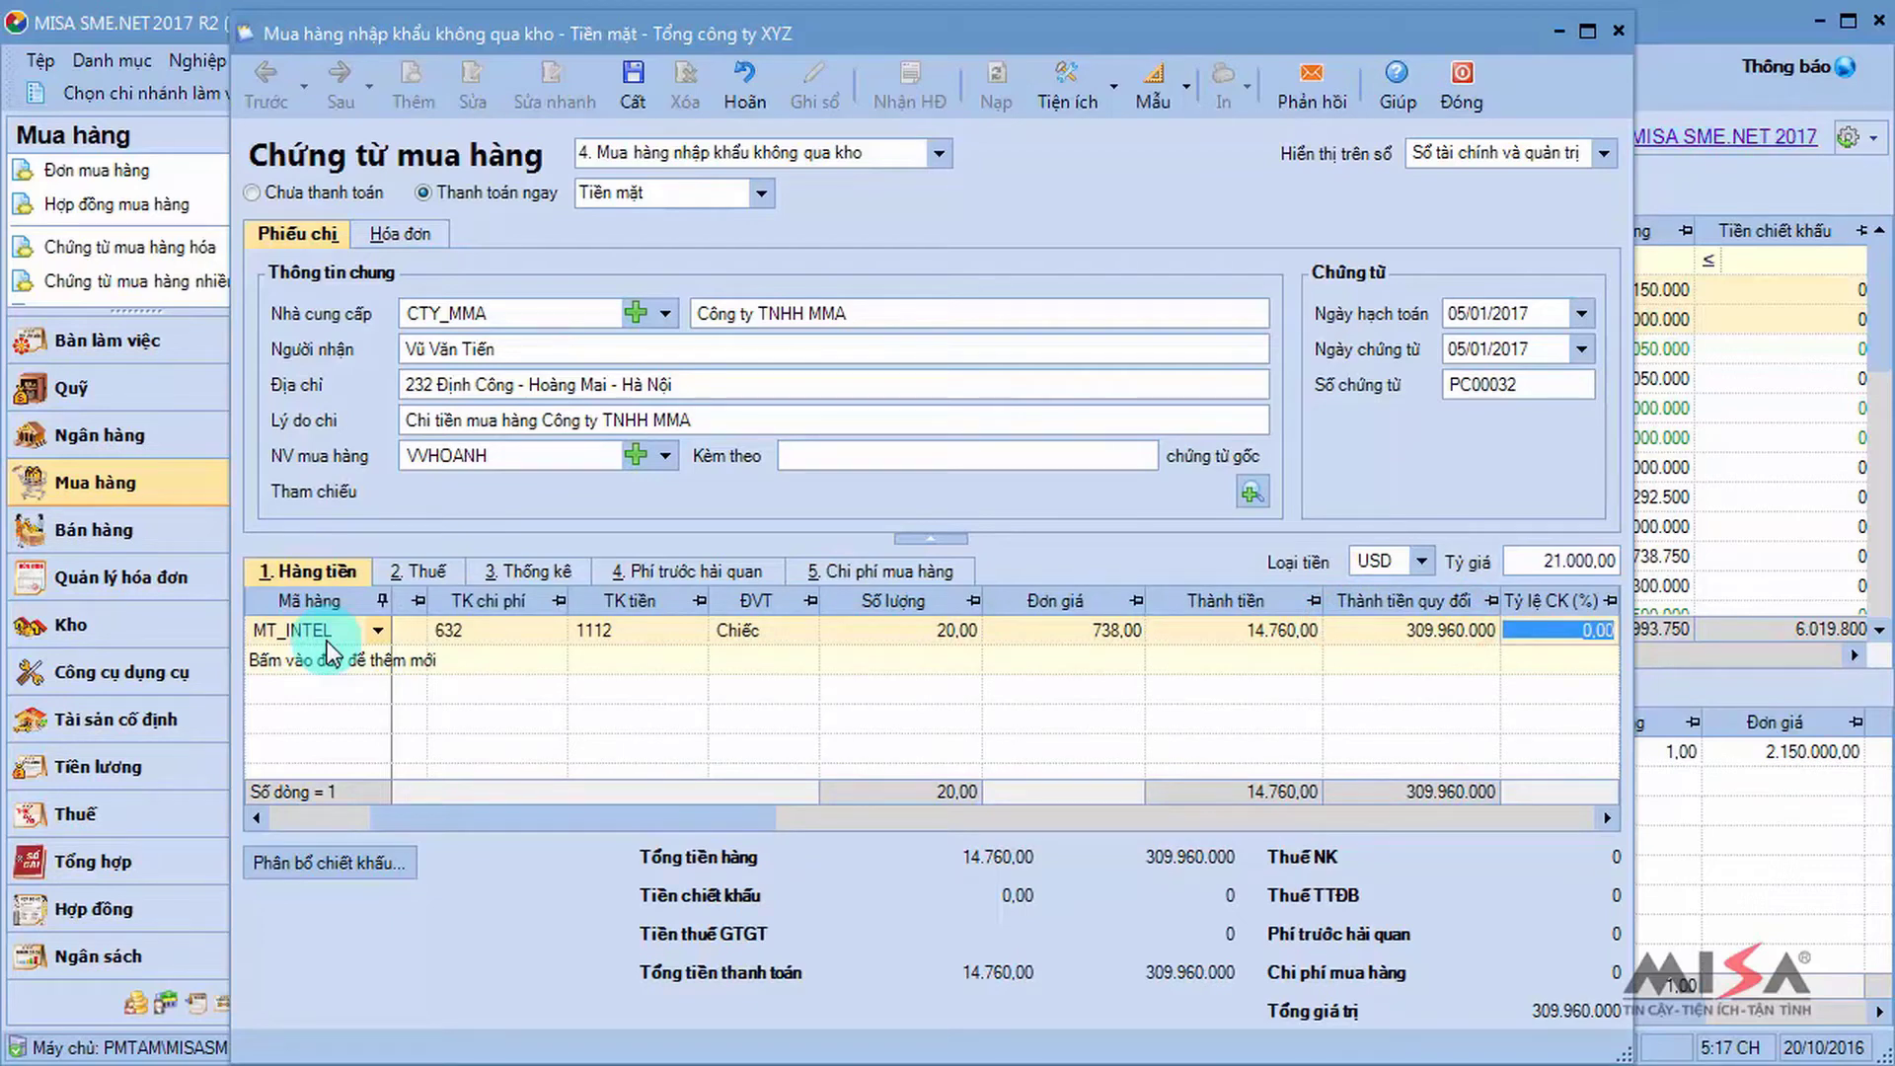
Enter 10% import tax on the MT_INTEL line, yielding 30.996.000 duty and 34.095.600 VAT.
left_click(423, 572)
left_click(963, 631)
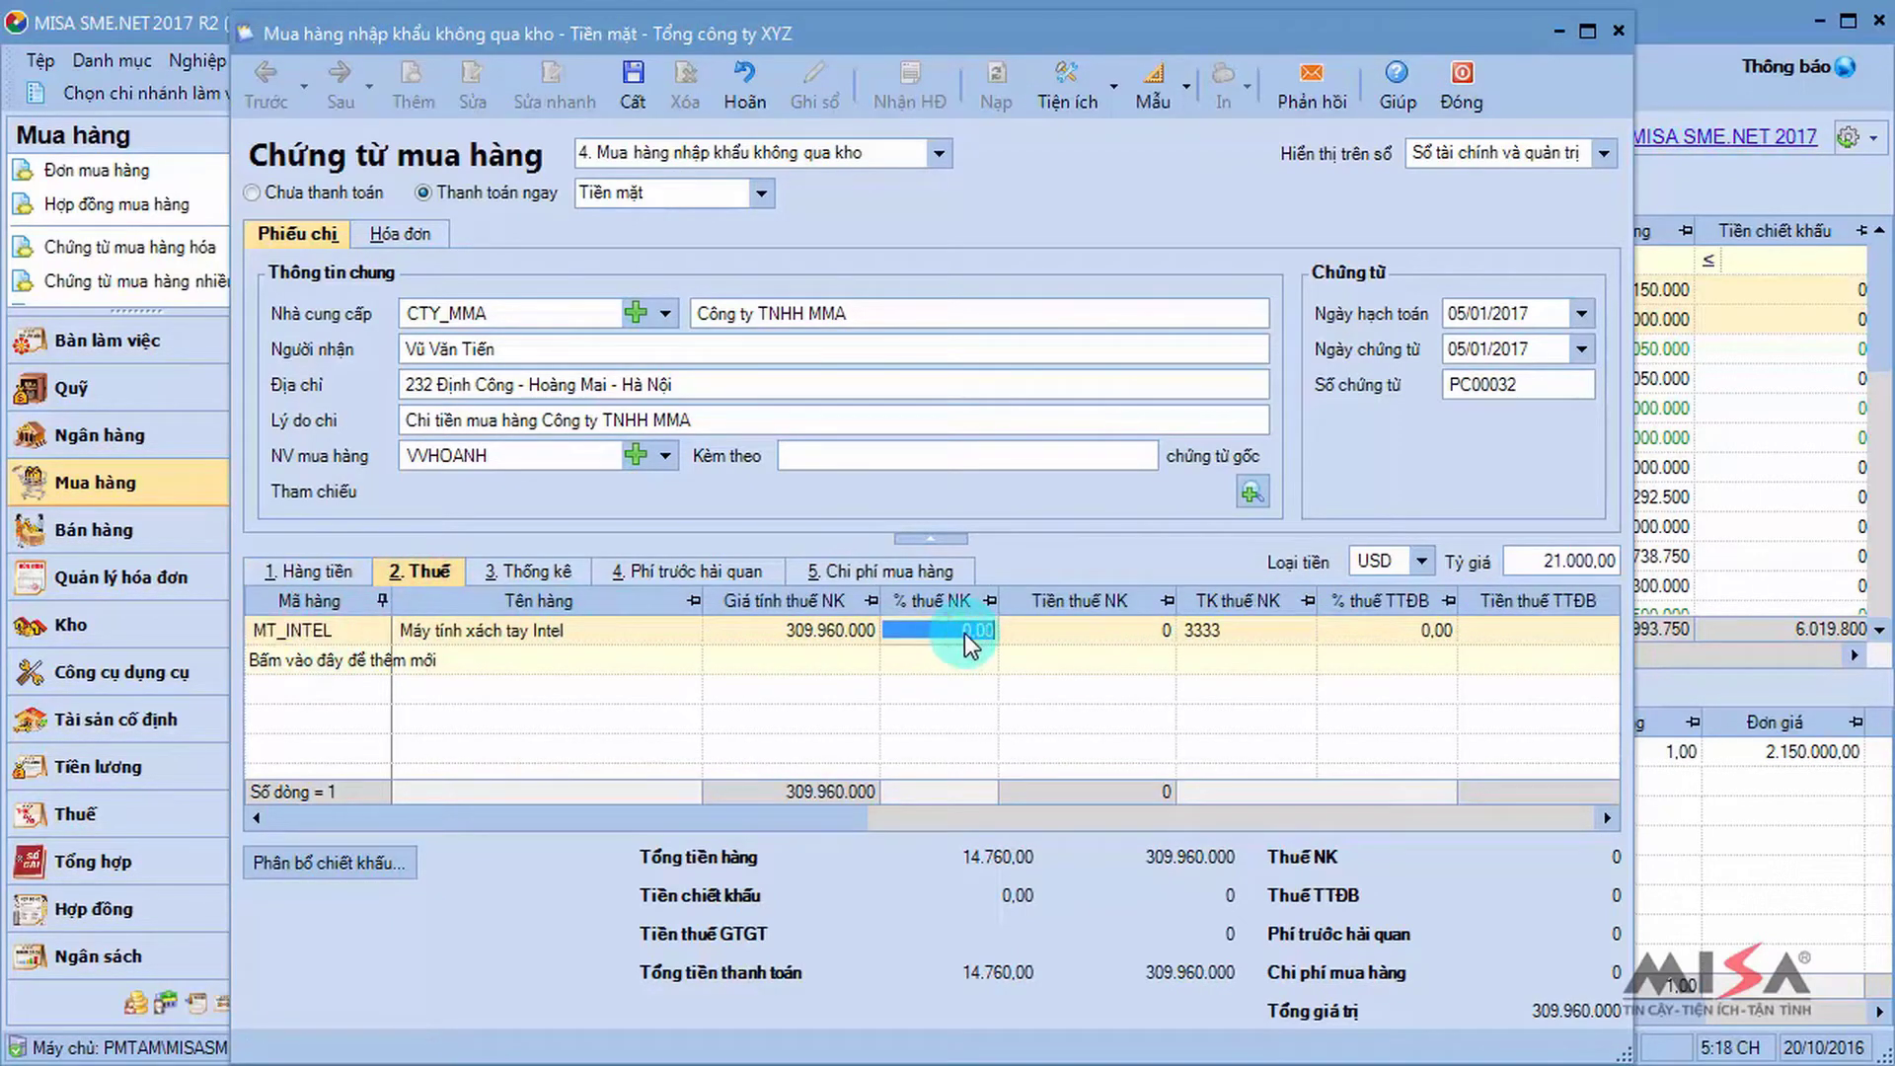
type("10")
key("Tab")
key("Tab")
key("Tab")
key("Tab")
key("Tab")
key("Tab")
key("Tab")
key("Tab")
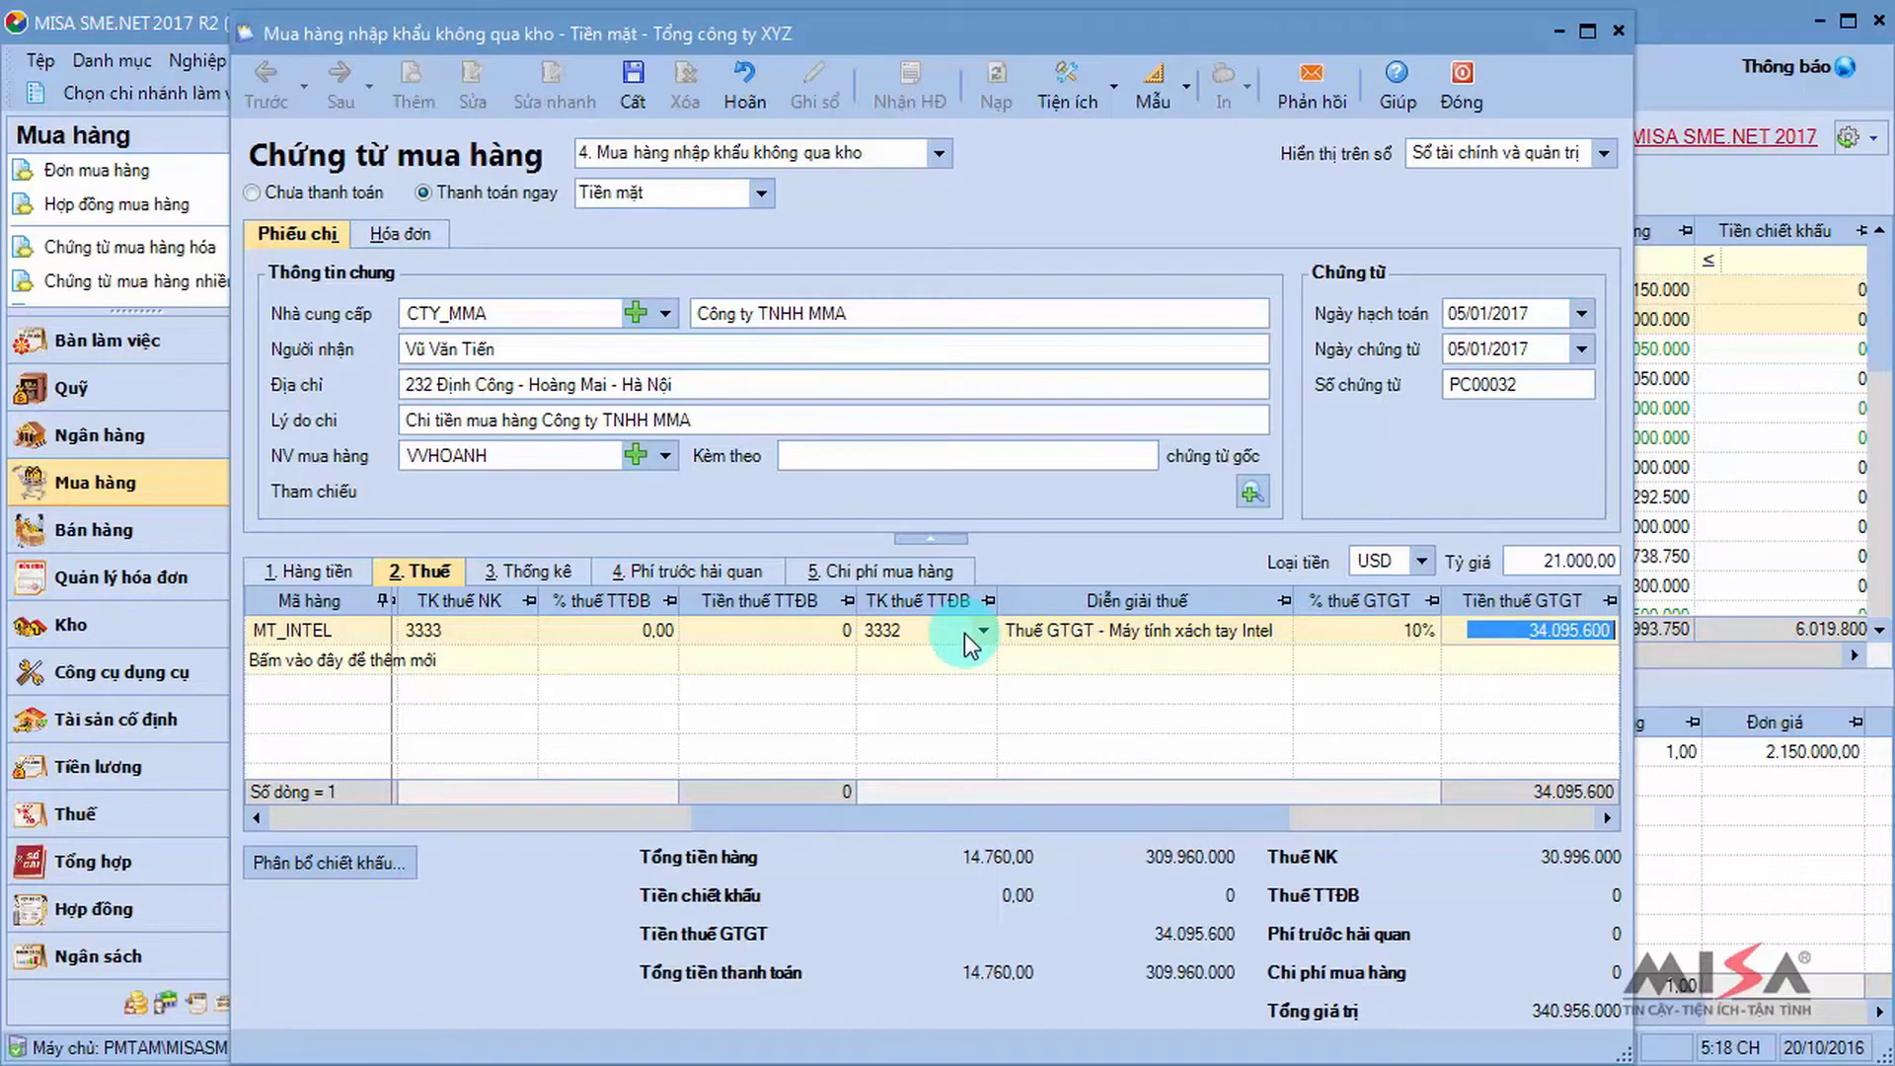
left_click(708, 573)
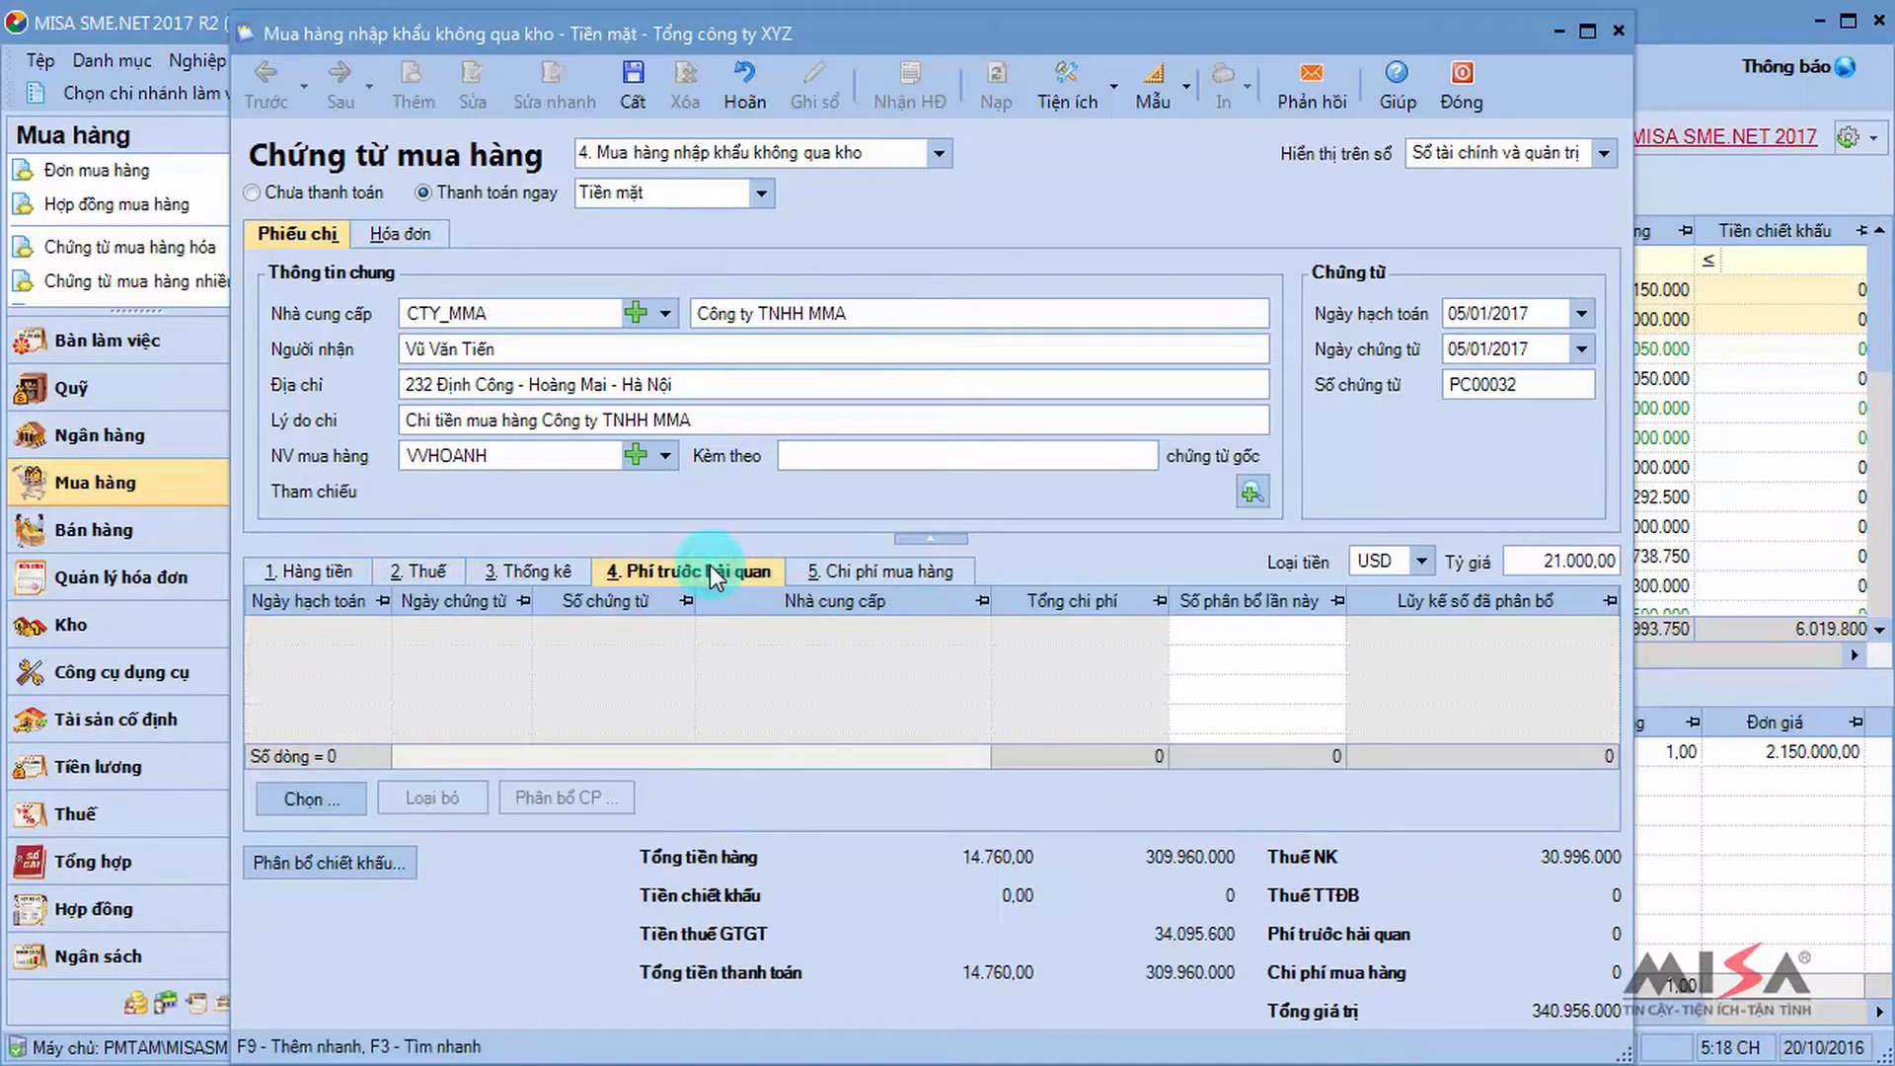
Select CTY_HAIVAN's cost voucher PC00029 (invoice 0005236) as a pre-customs cost.
left_click(315, 797)
left_click(611, 98)
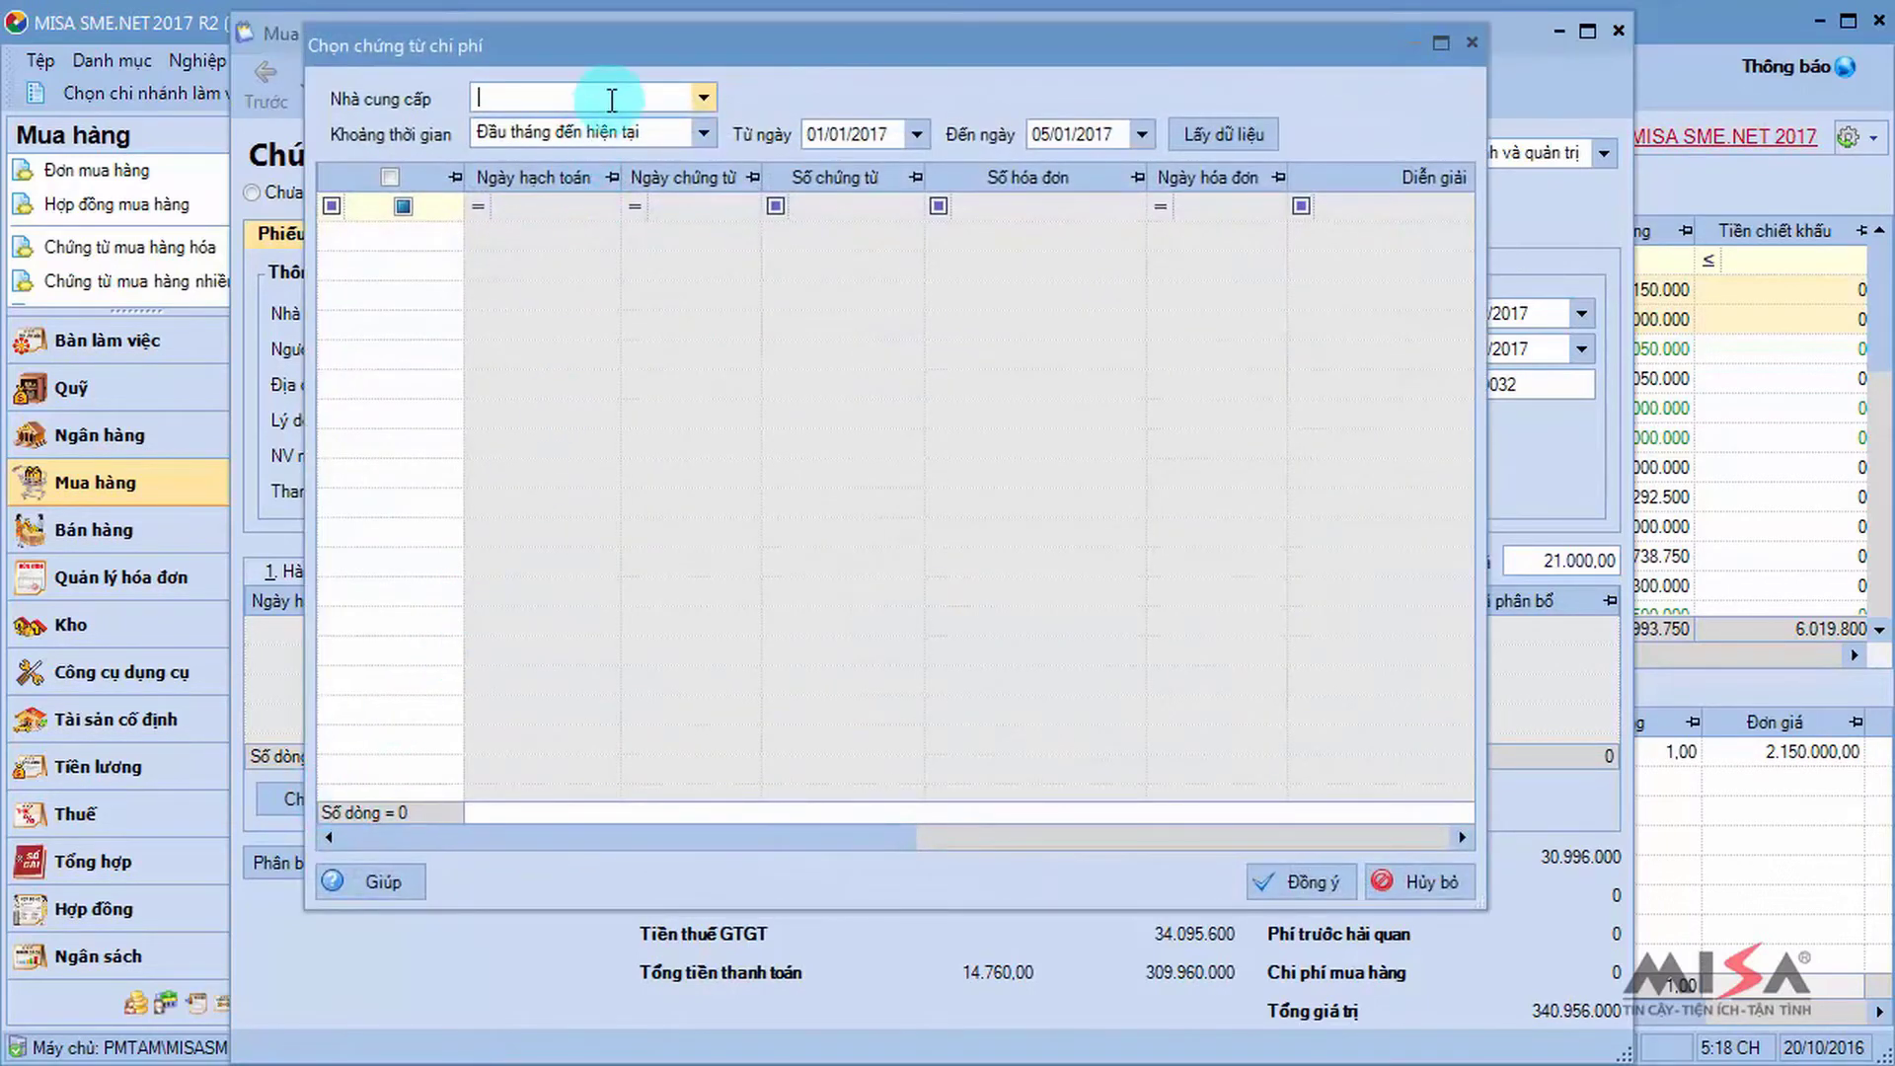
type("hai")
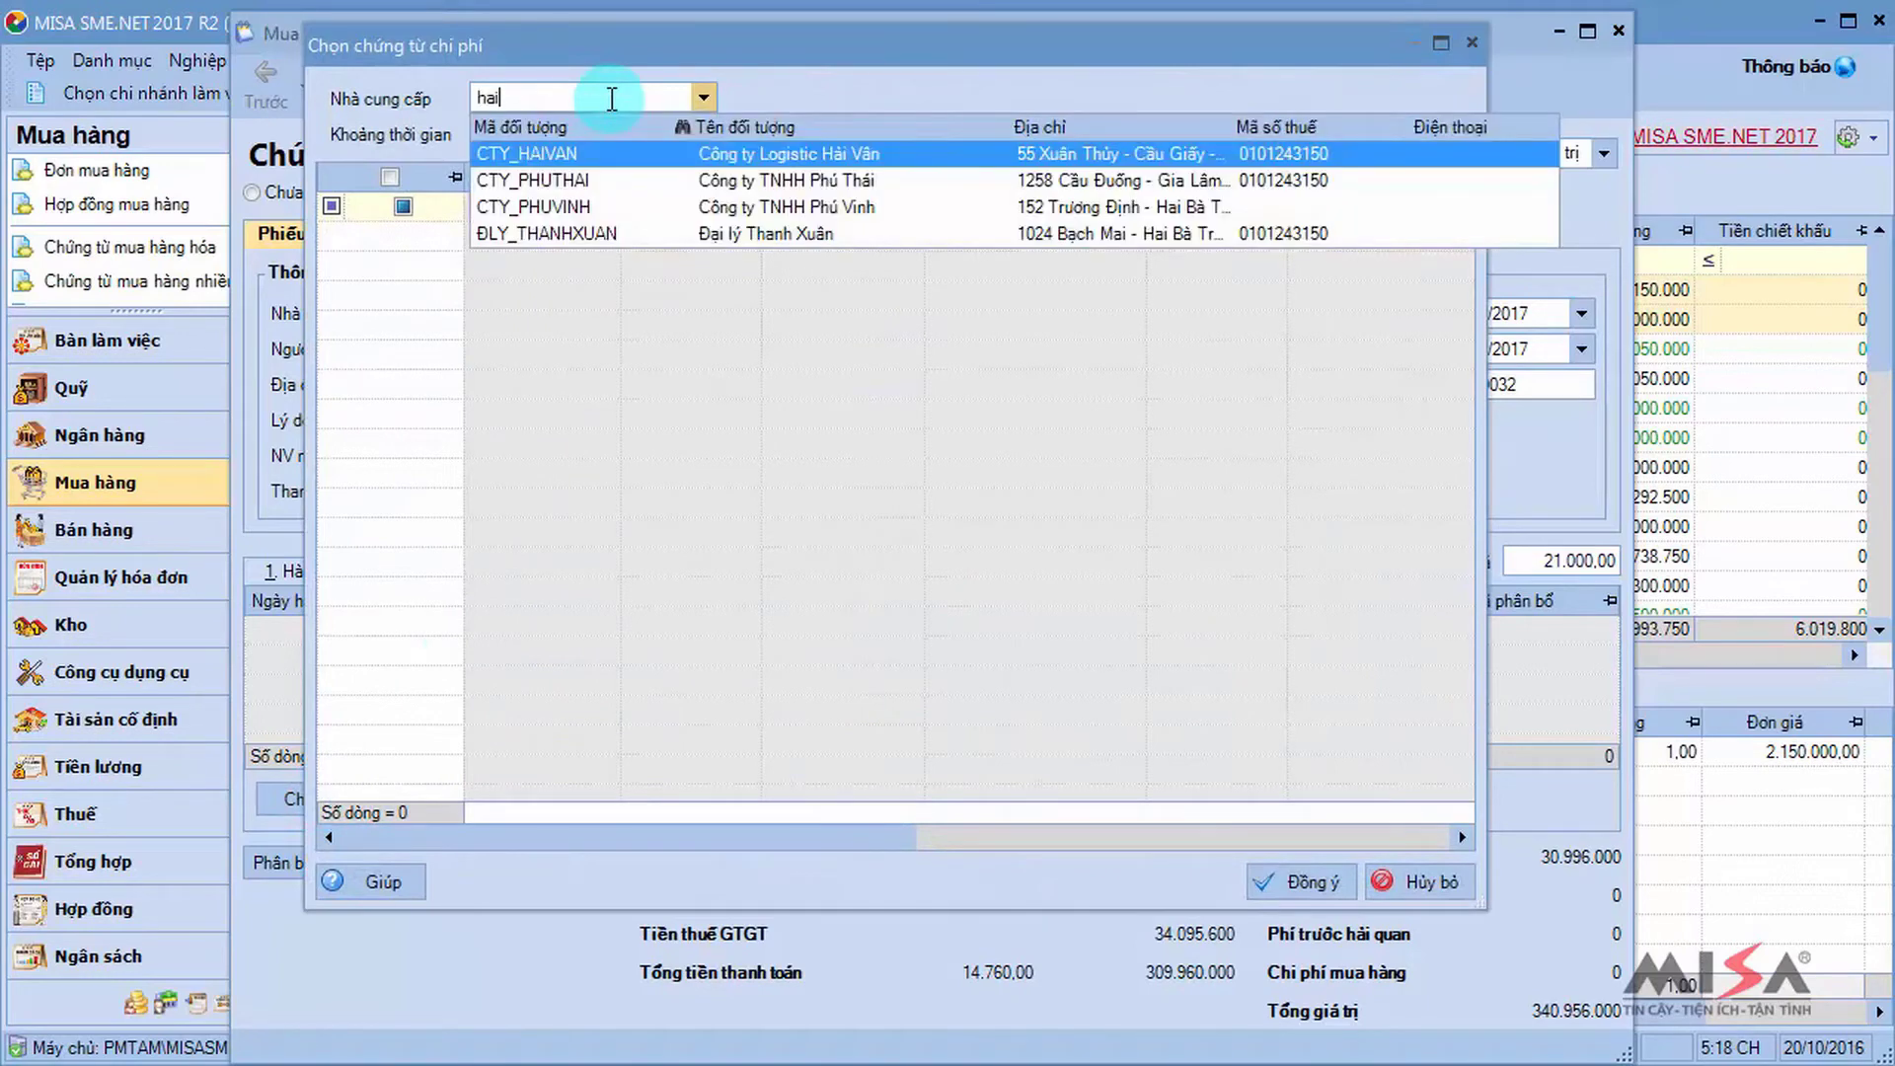
key("Tab")
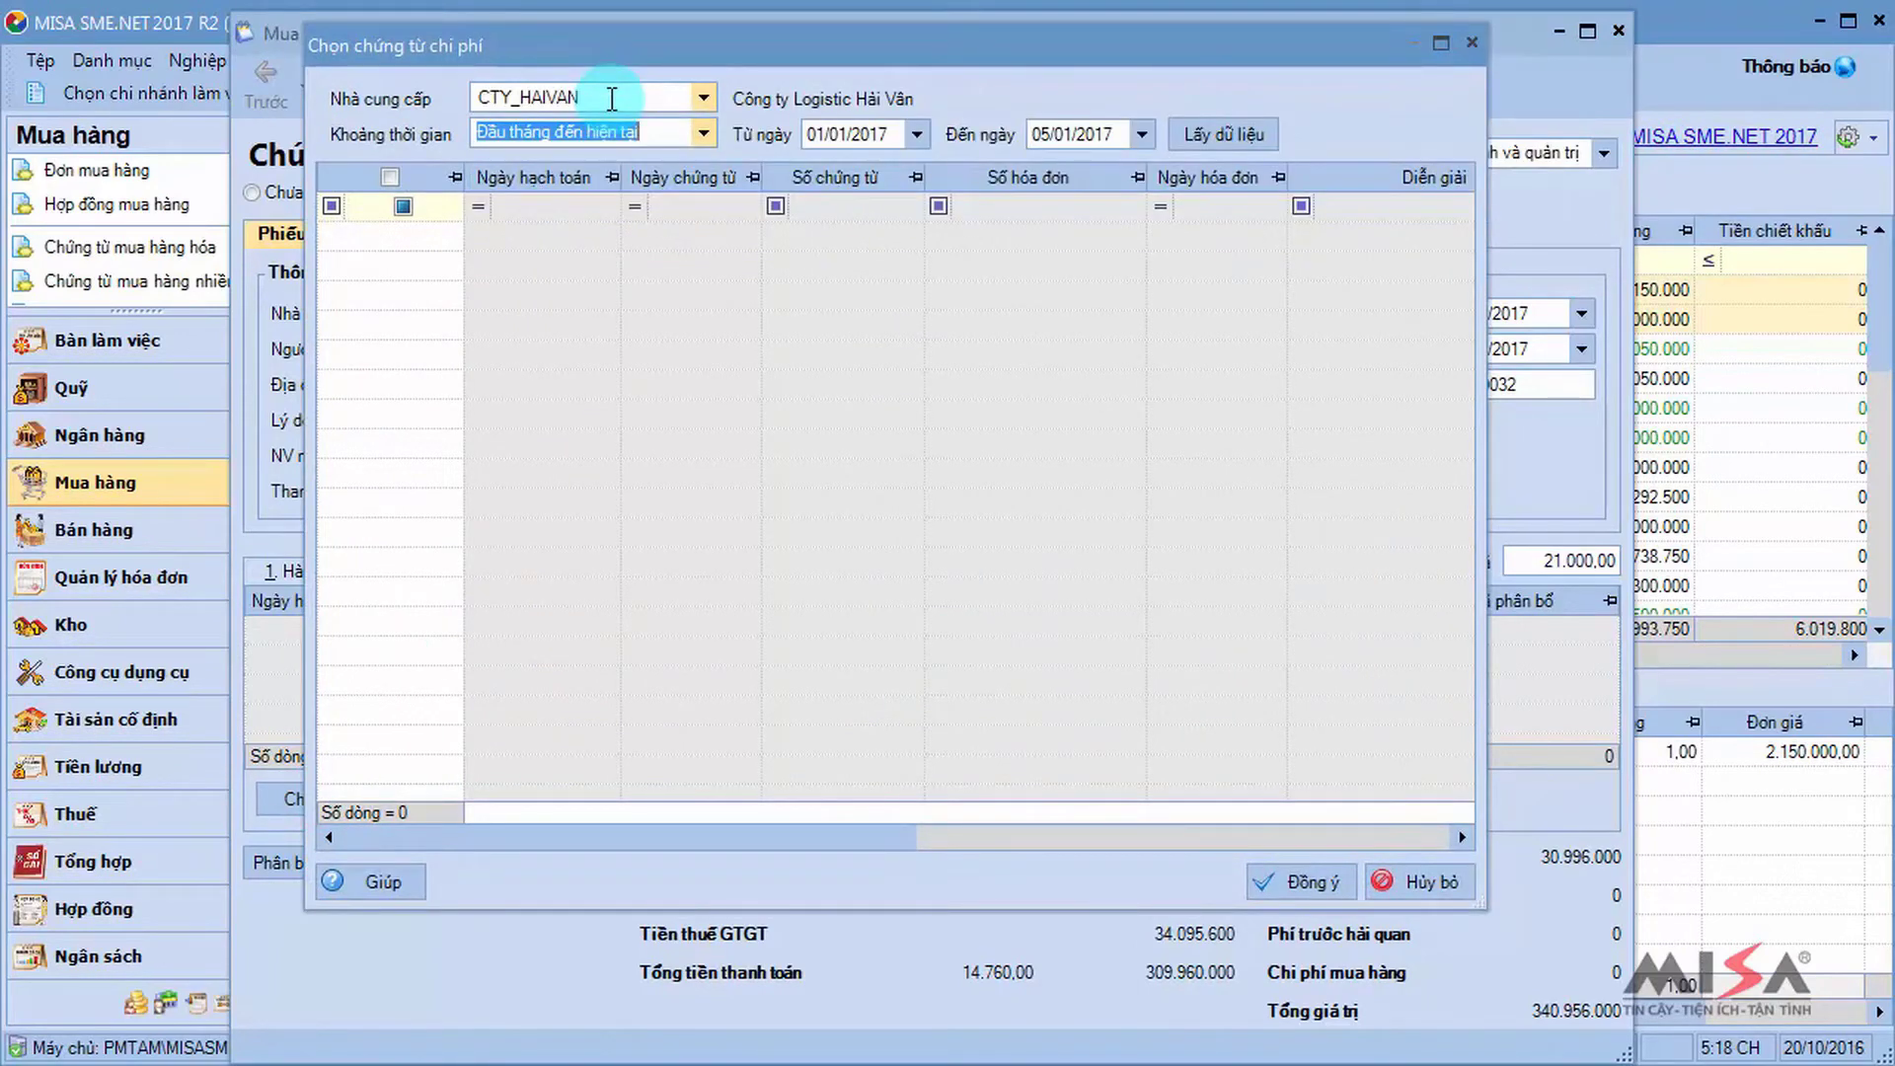
left_click(1240, 140)
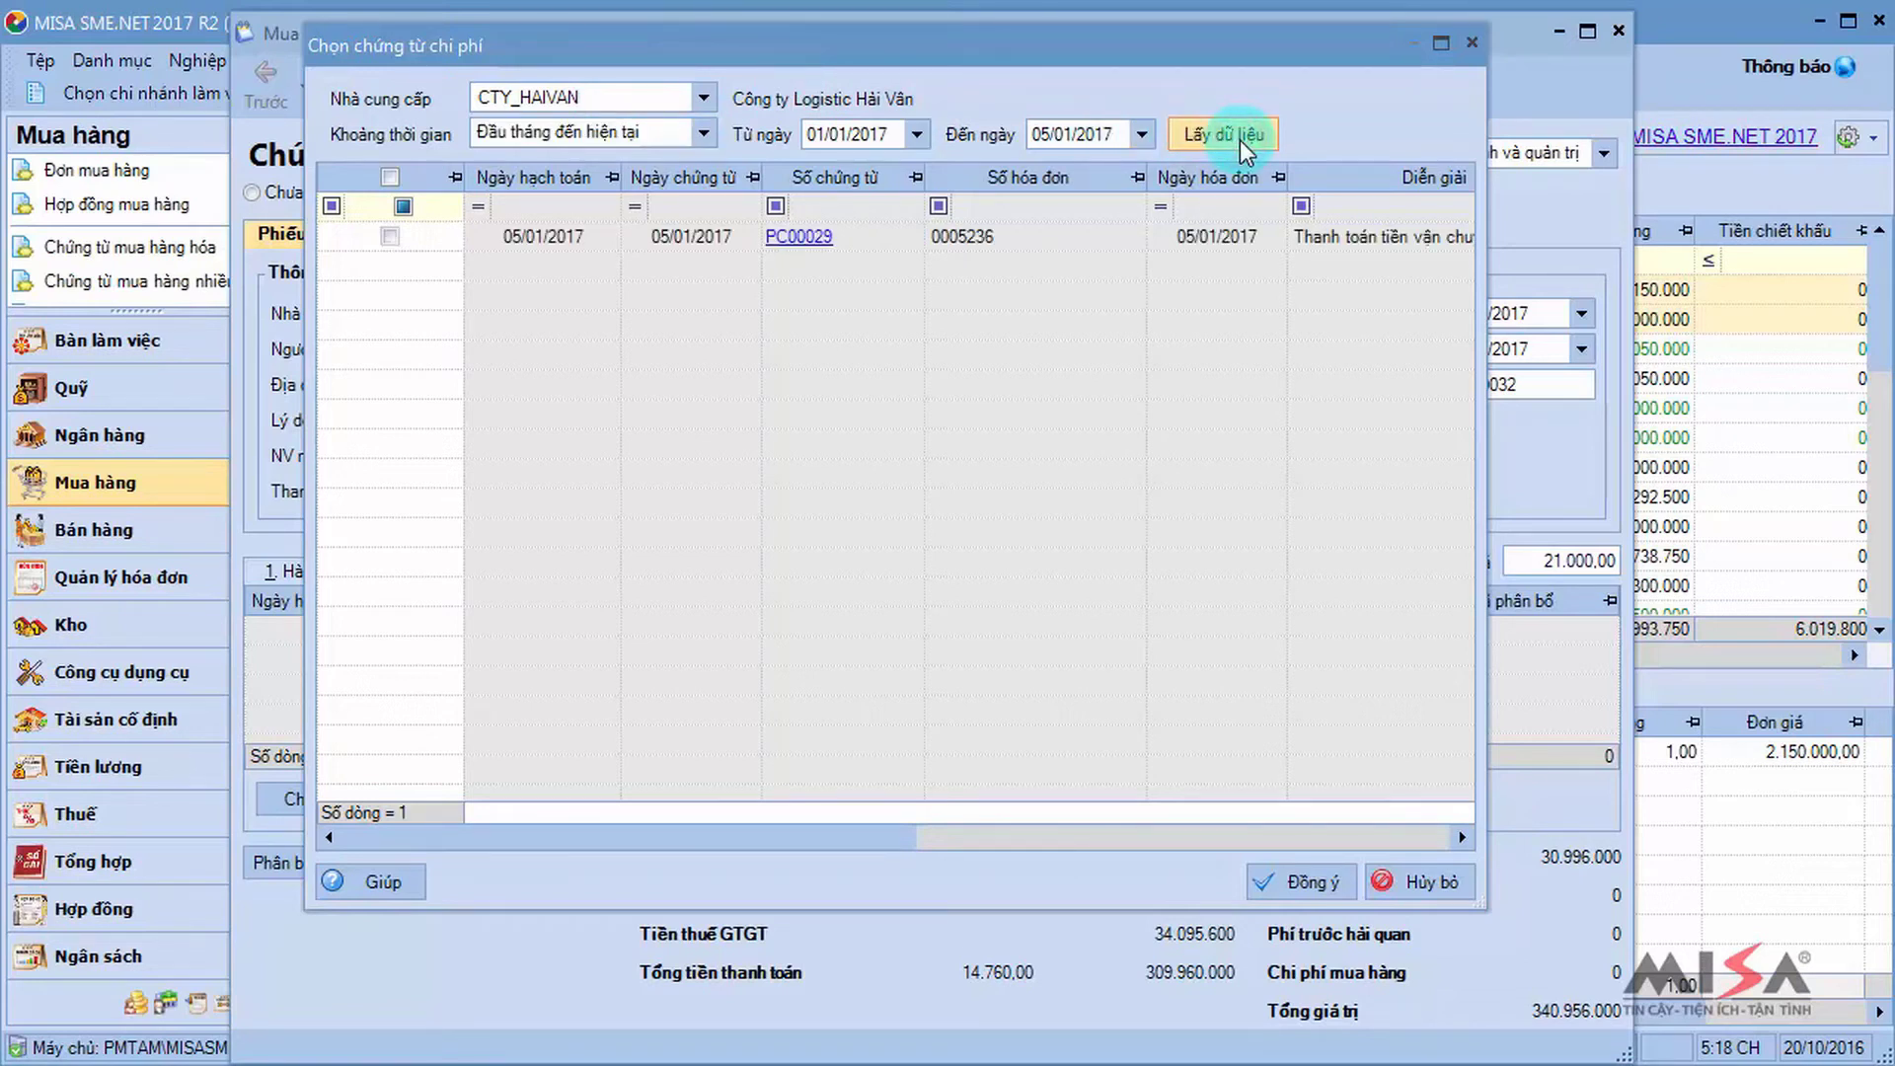
left_click(379, 240)
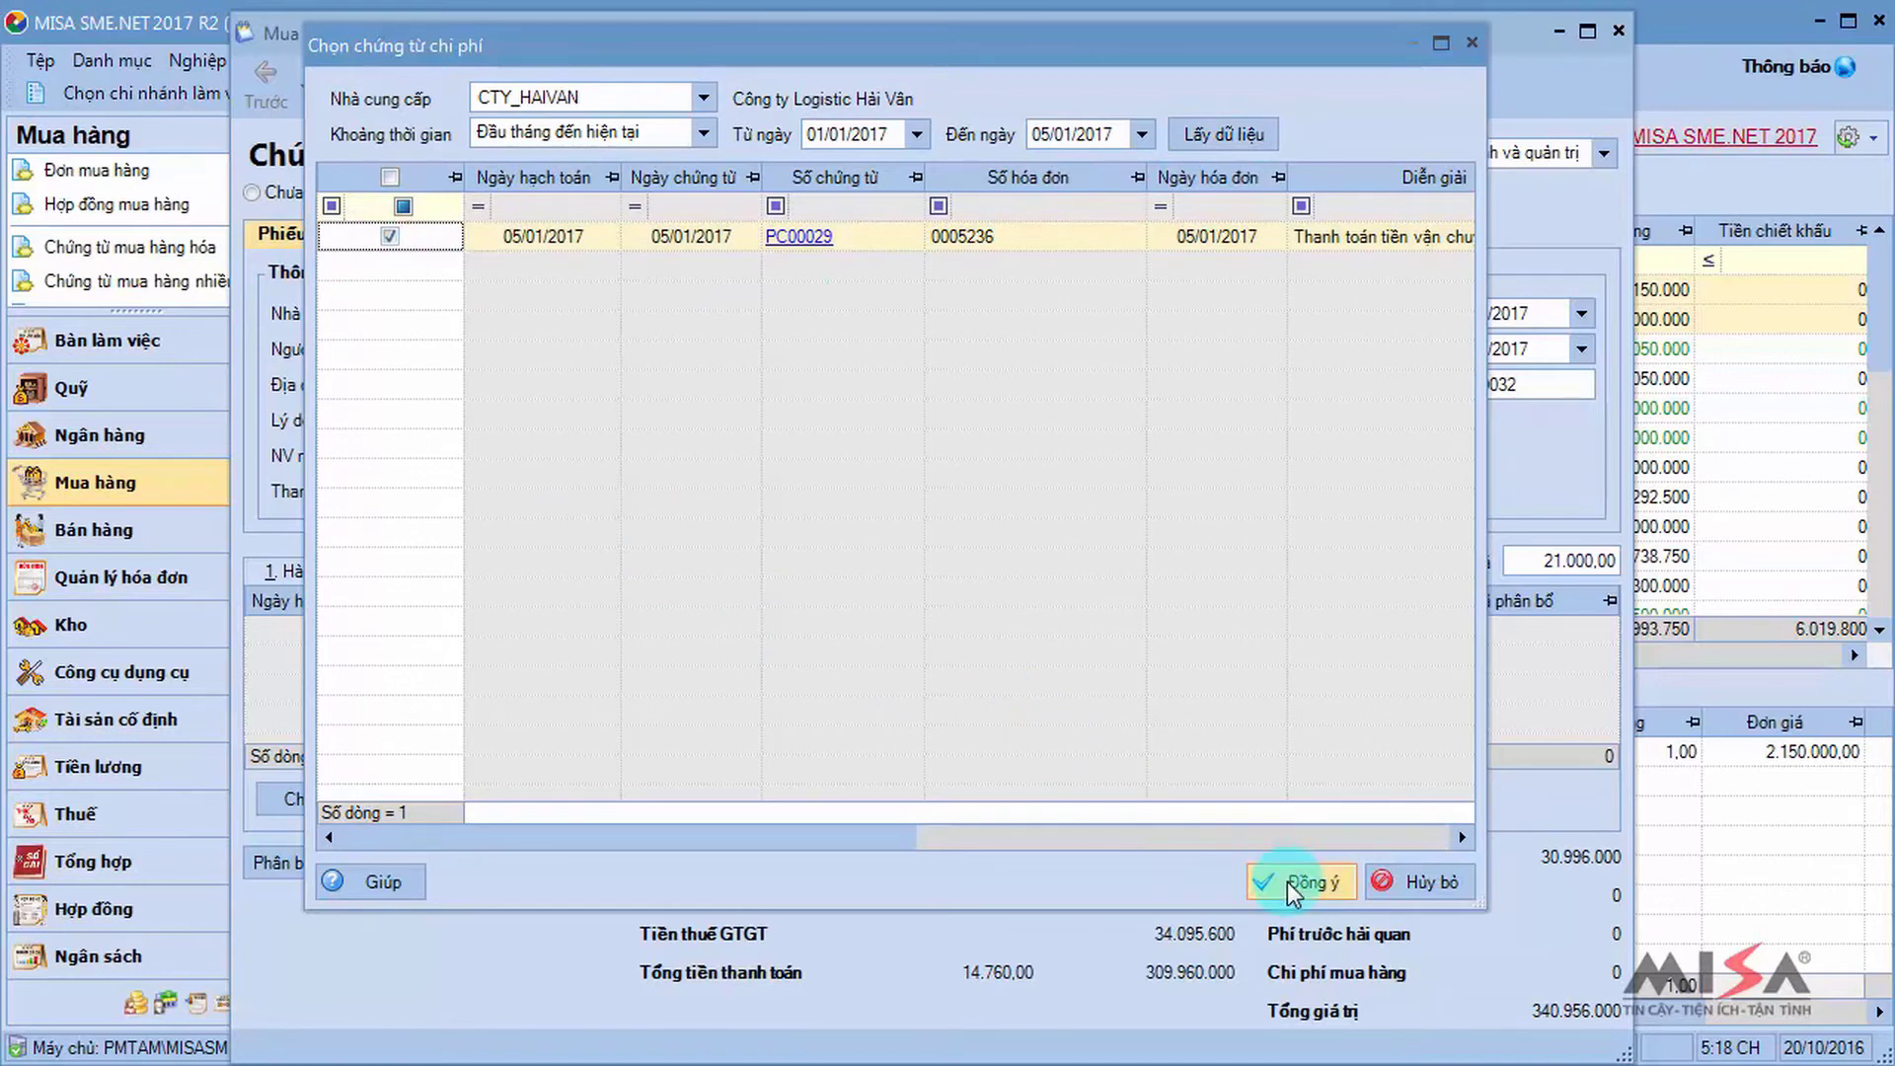
left_click(1289, 884)
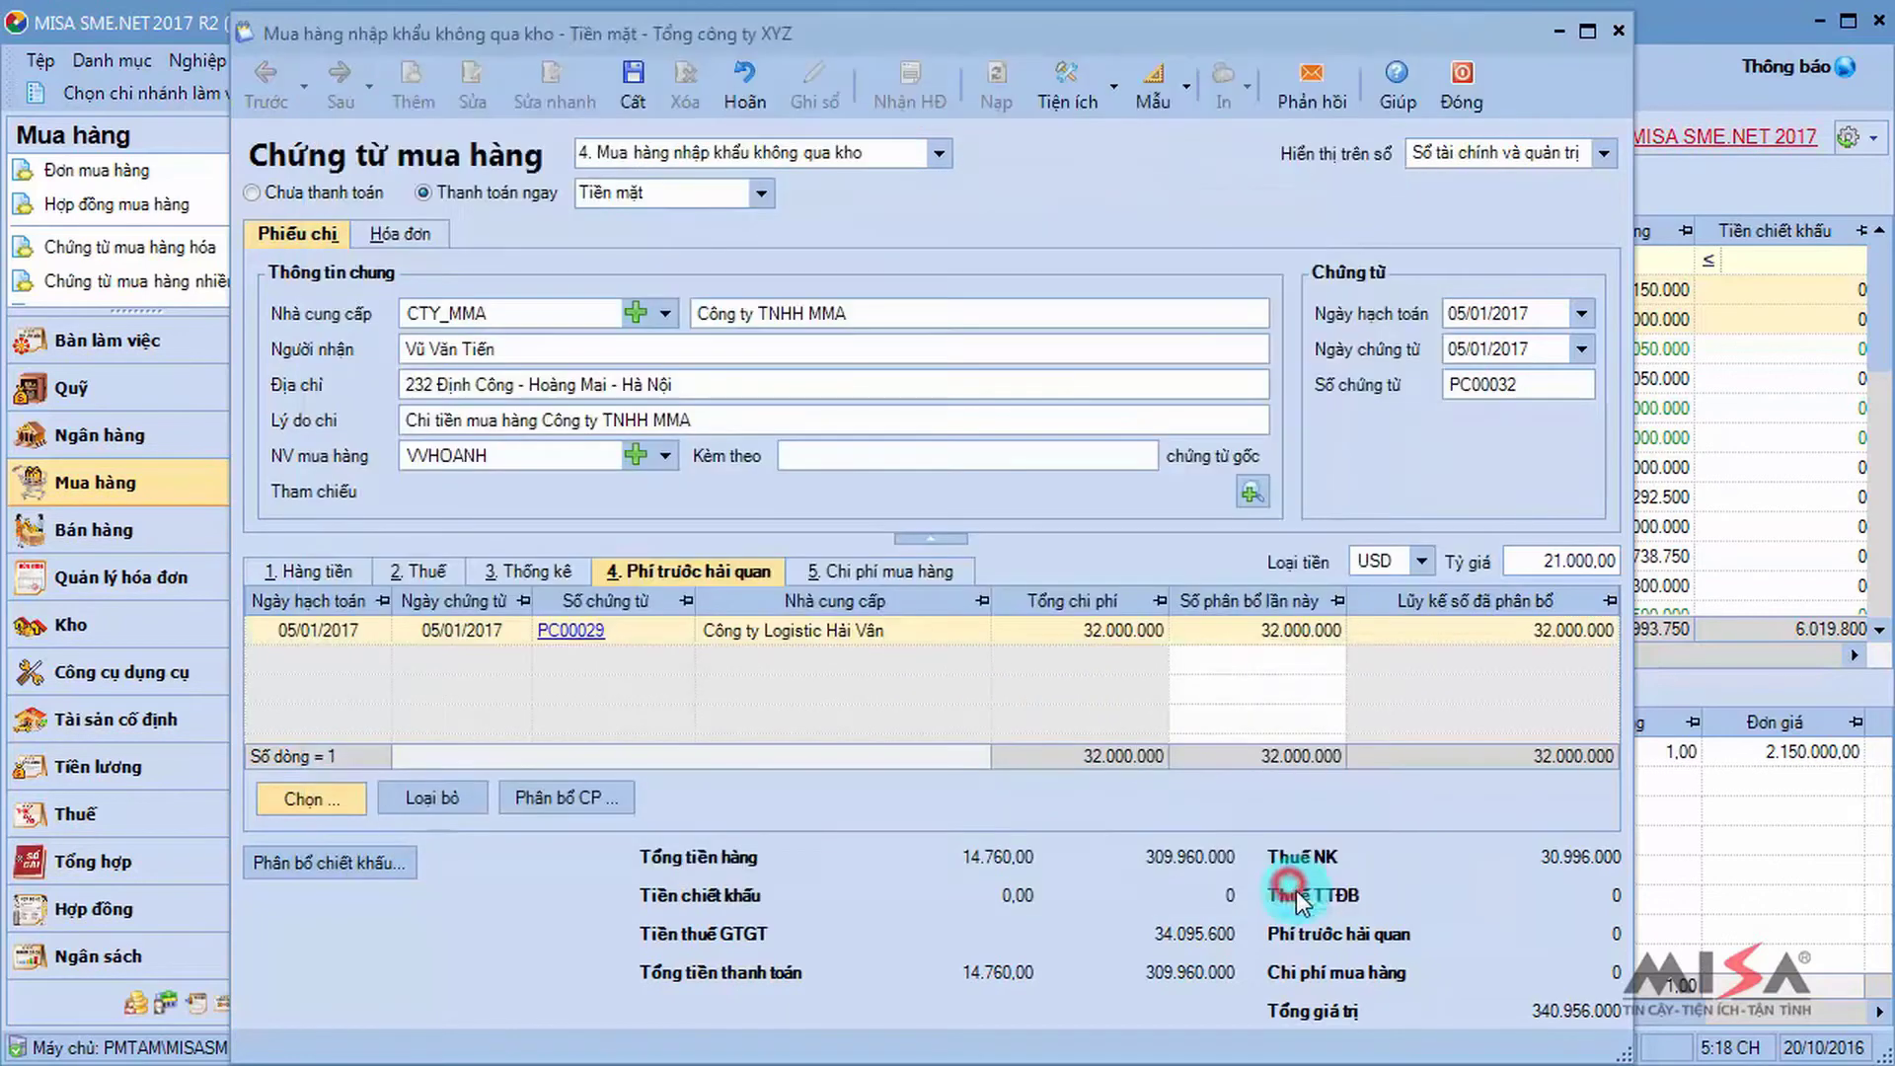
Allocate the 32.000.000 pre-customs cost to MT_INTEL by quantity percentage.
left_click(564, 801)
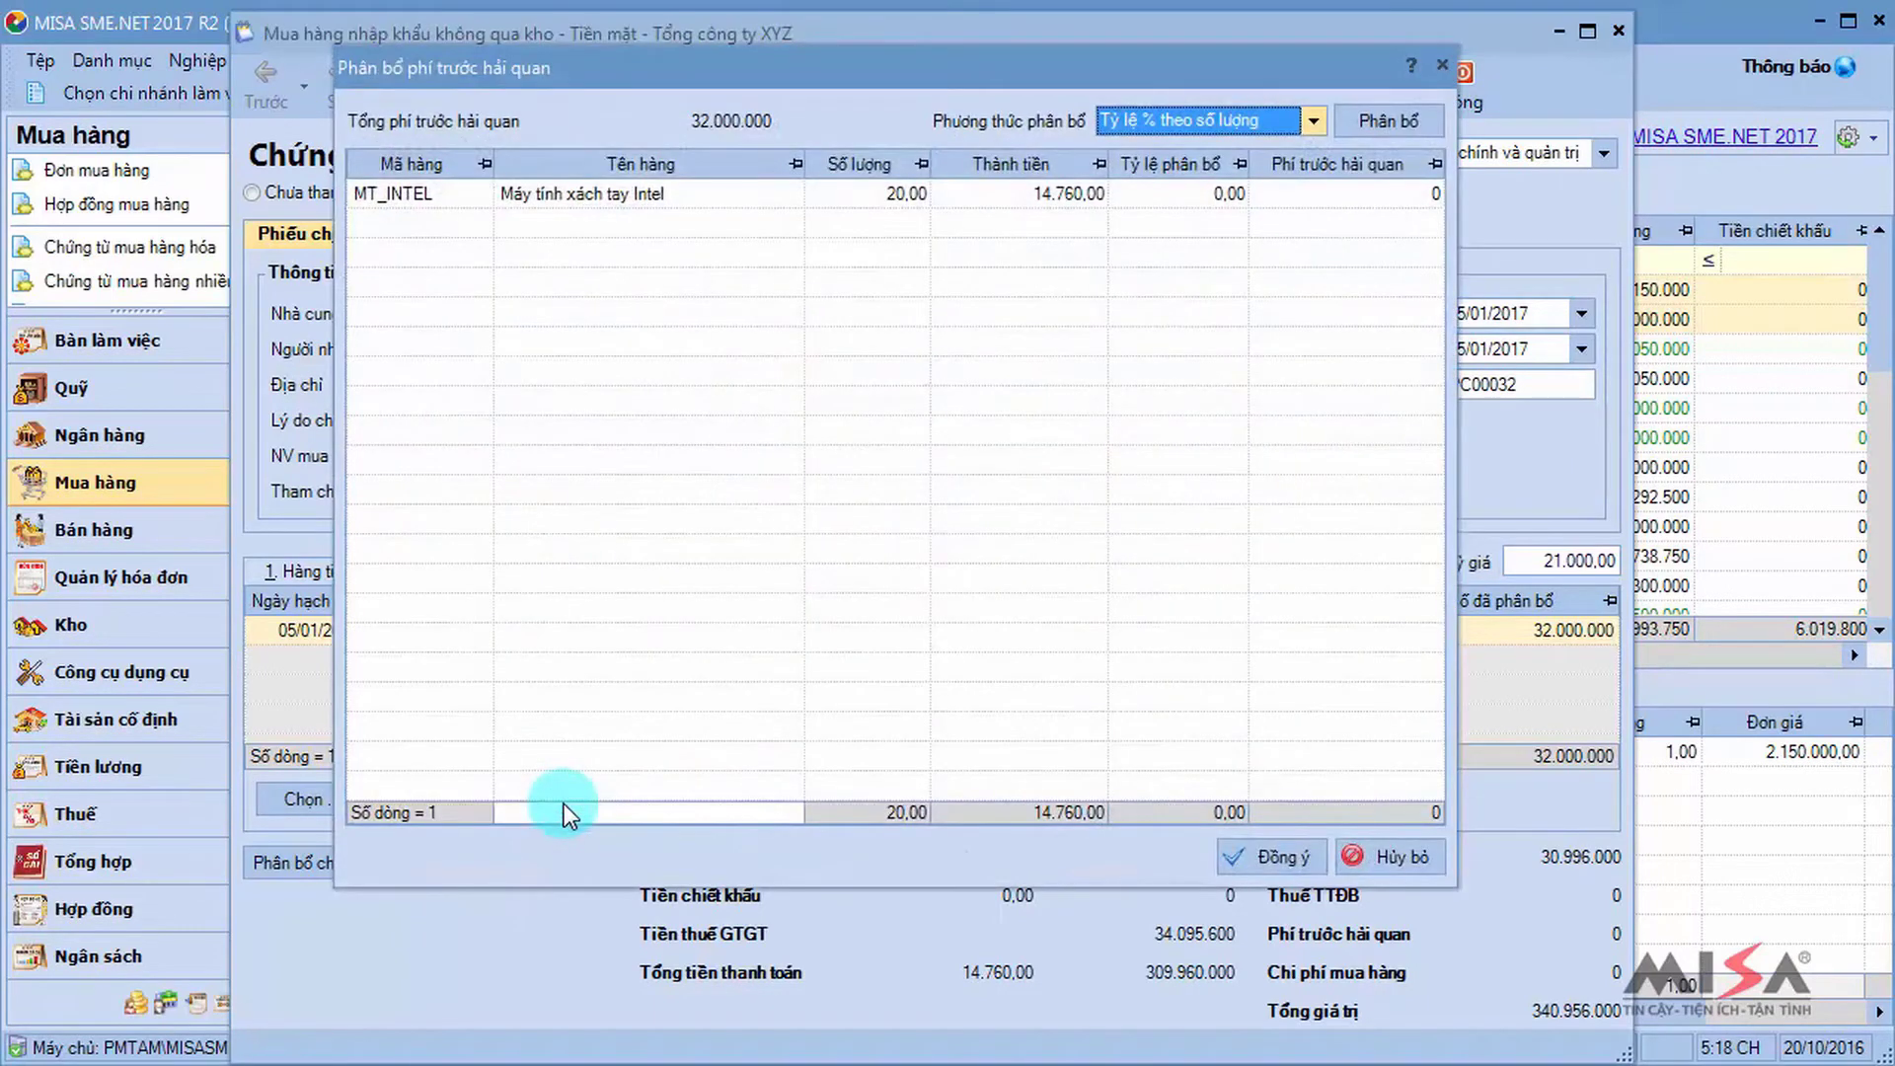
left_click(1311, 120)
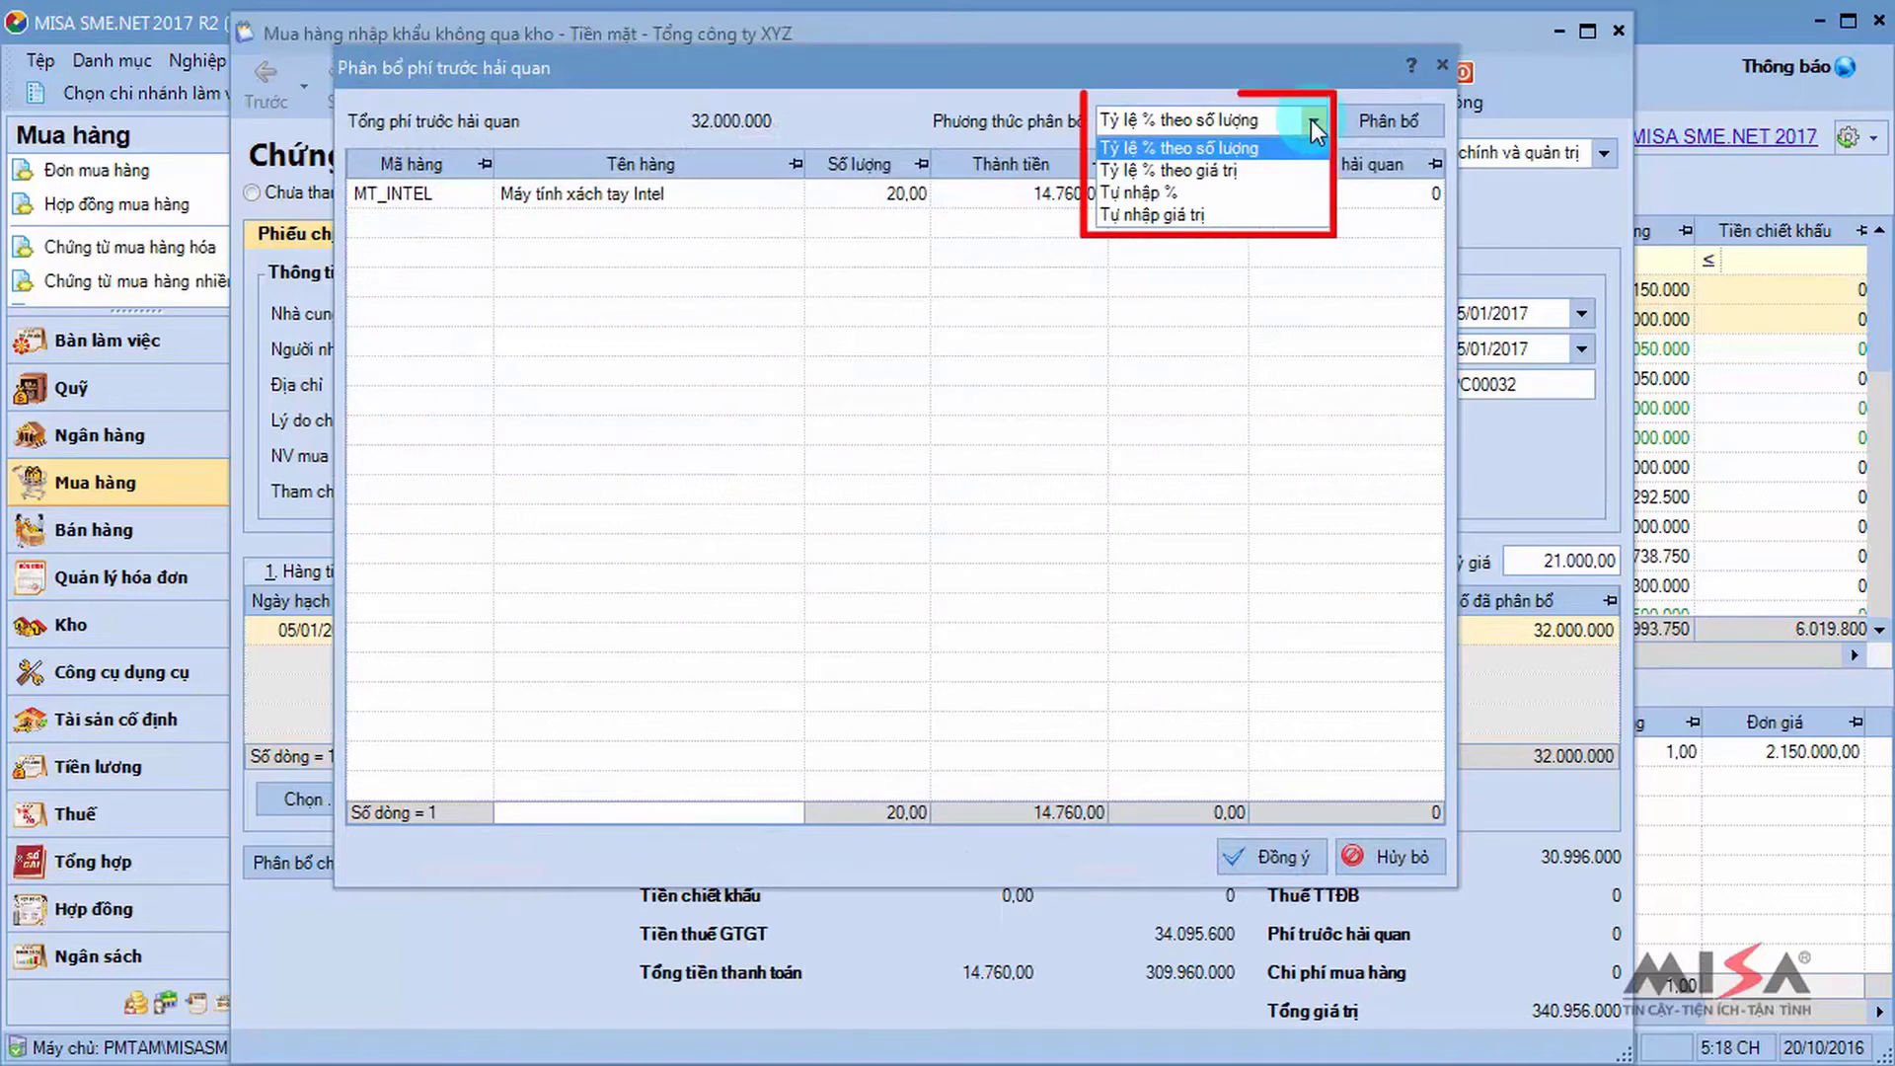
left_click(1396, 121)
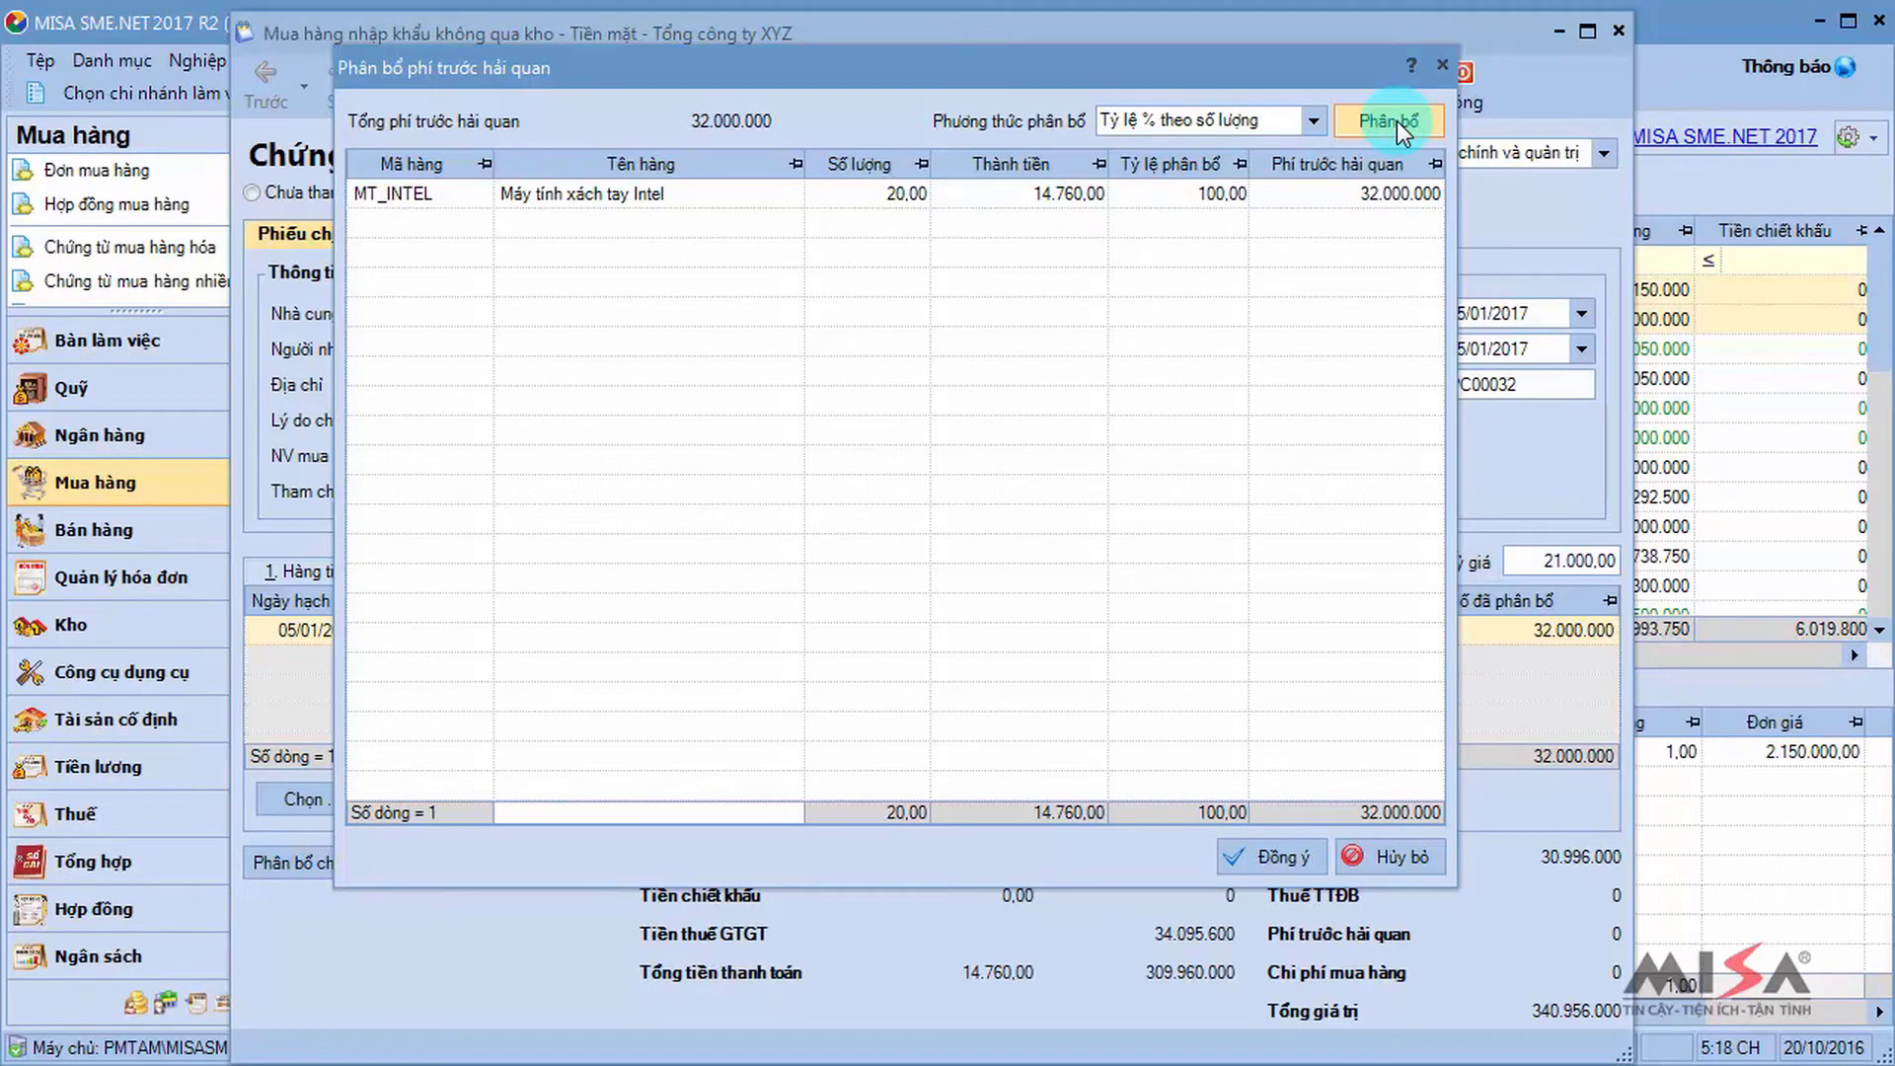
left_click(1273, 858)
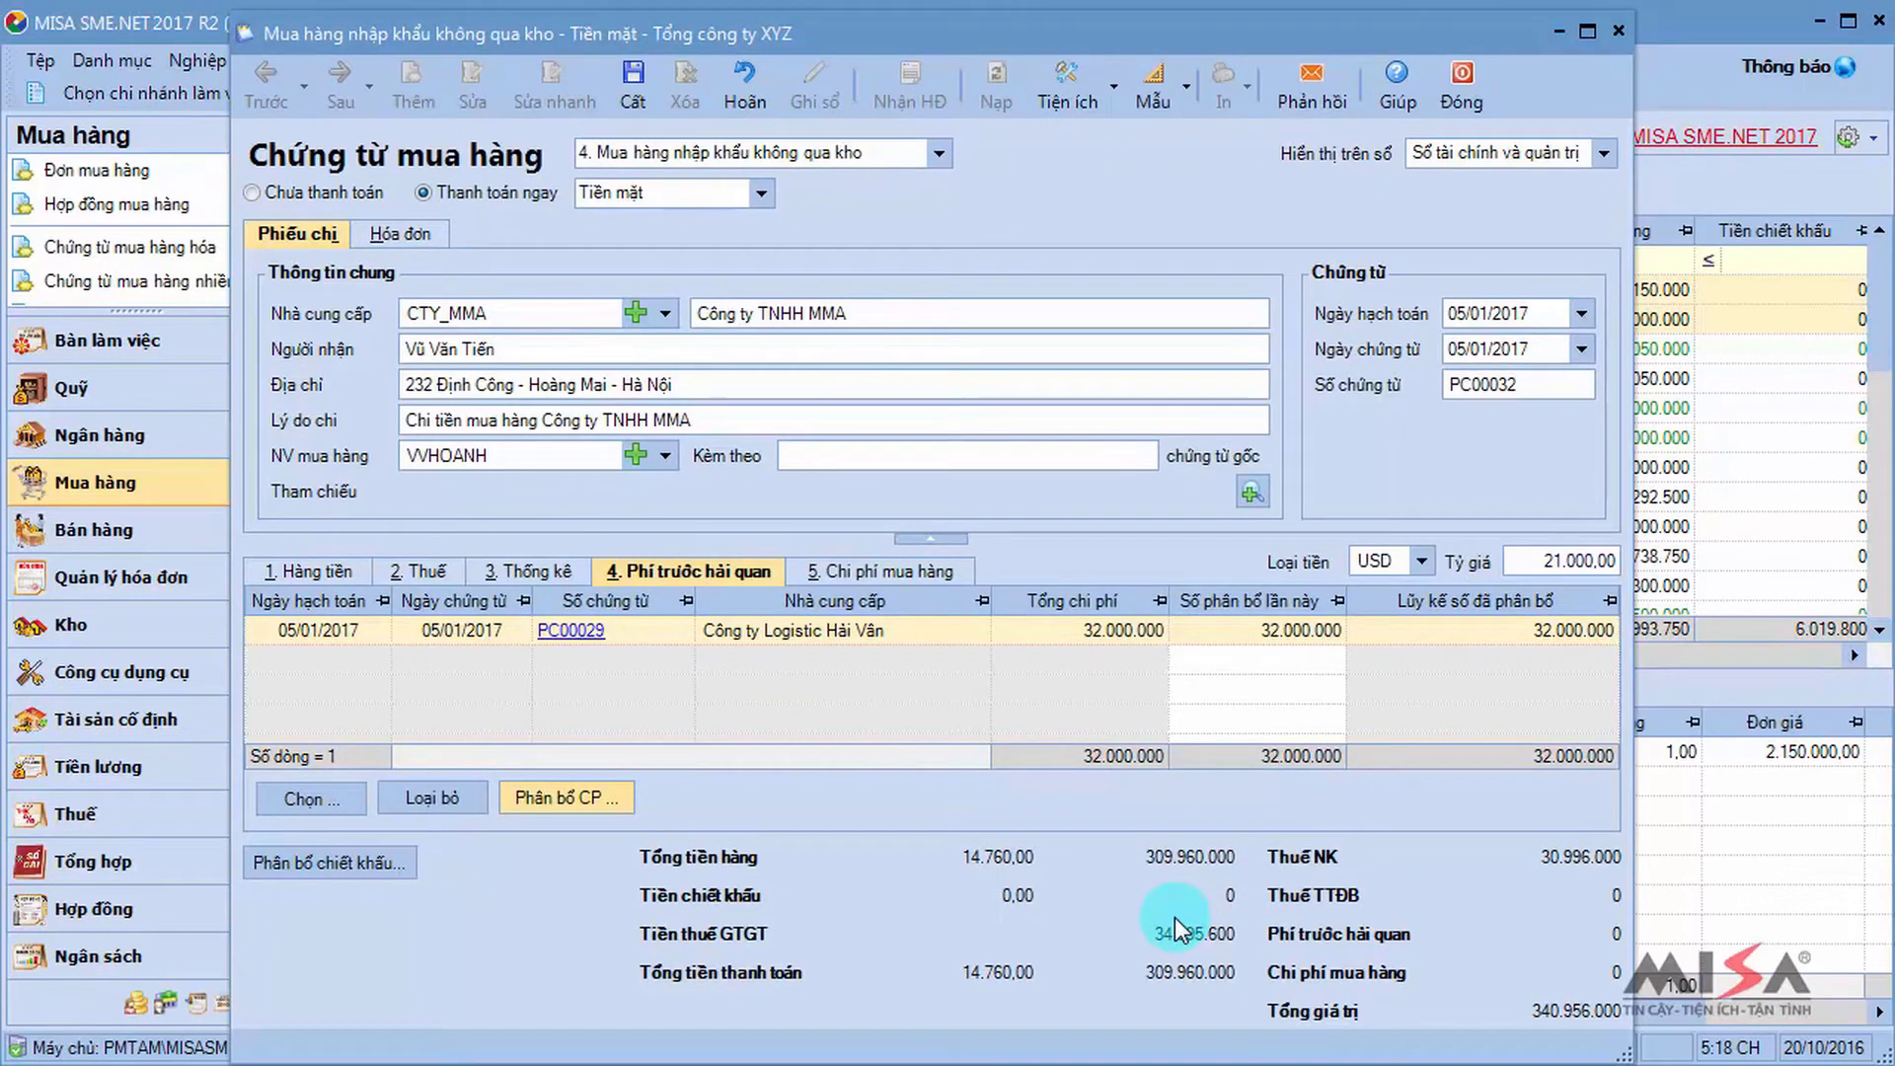
left_click(910, 570)
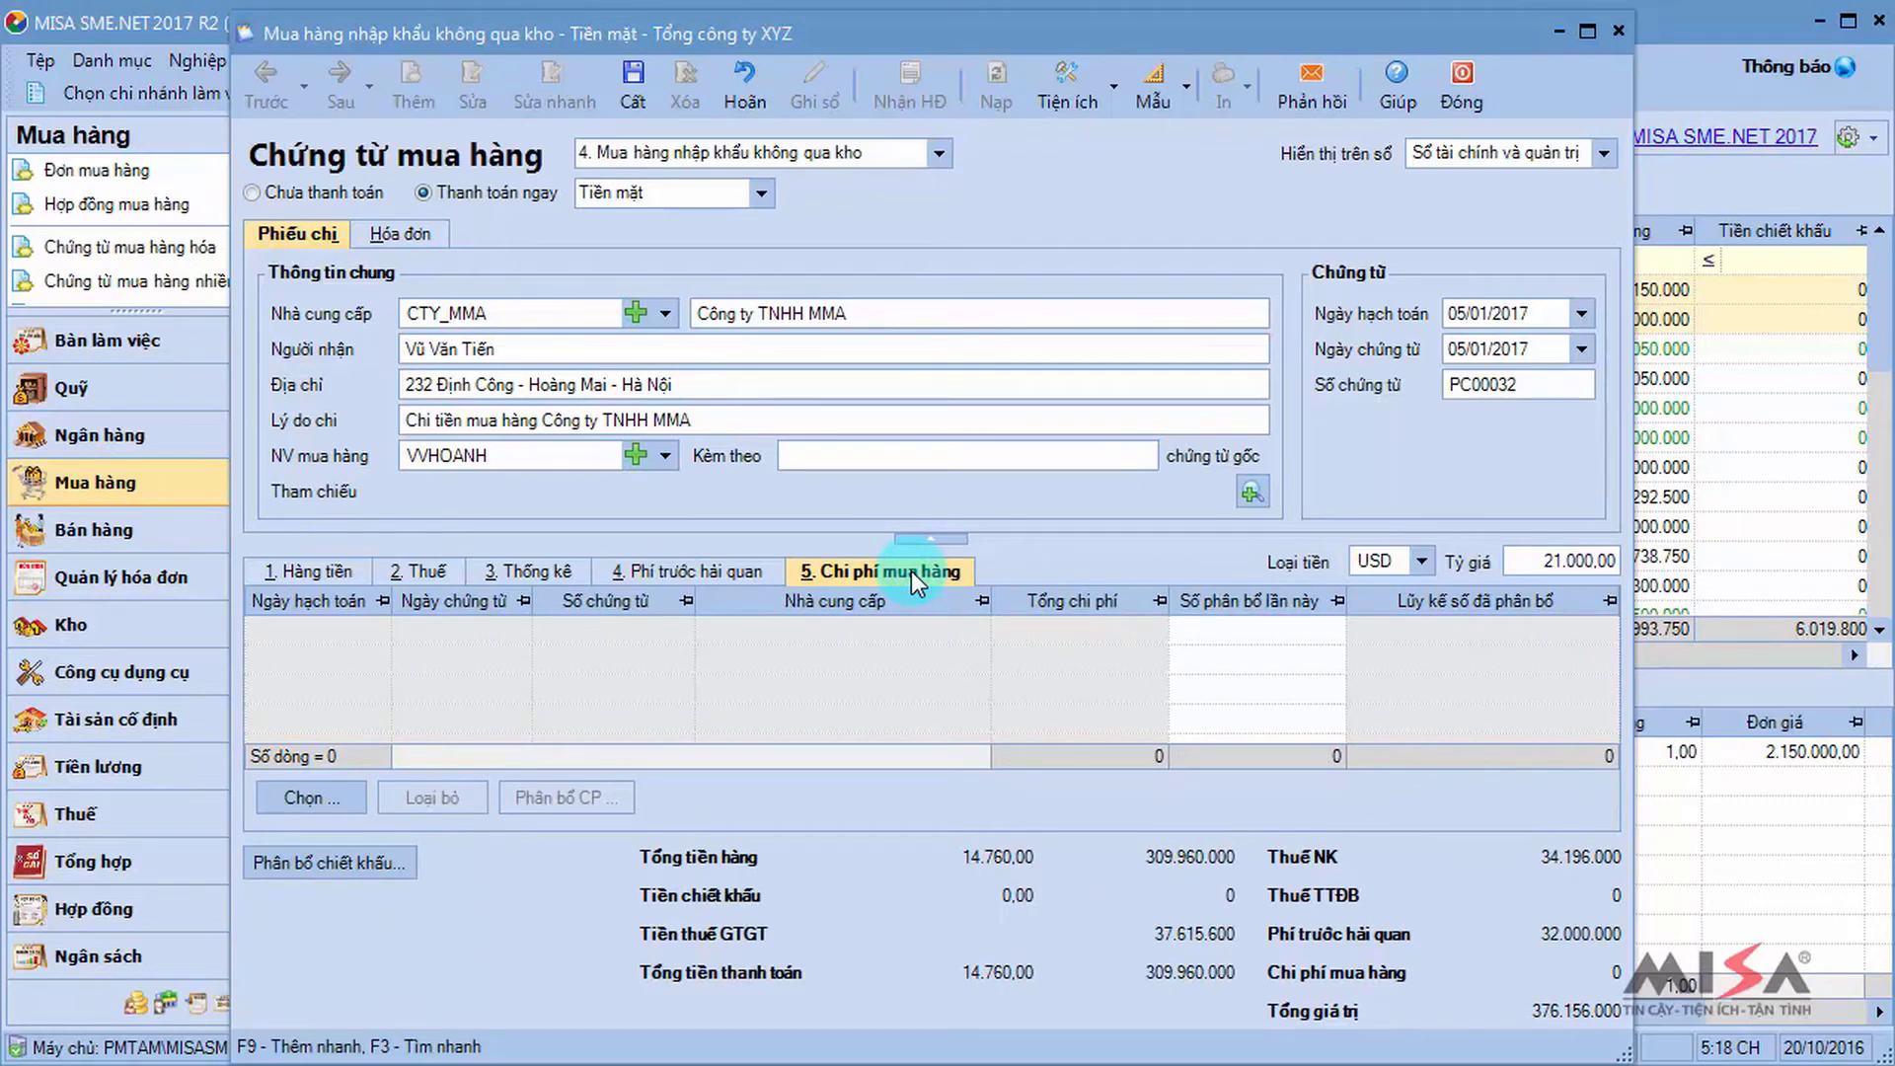
Add CTY_SONGCONG's transport voucher PC00031 to the purchase costs.
left_click(321, 799)
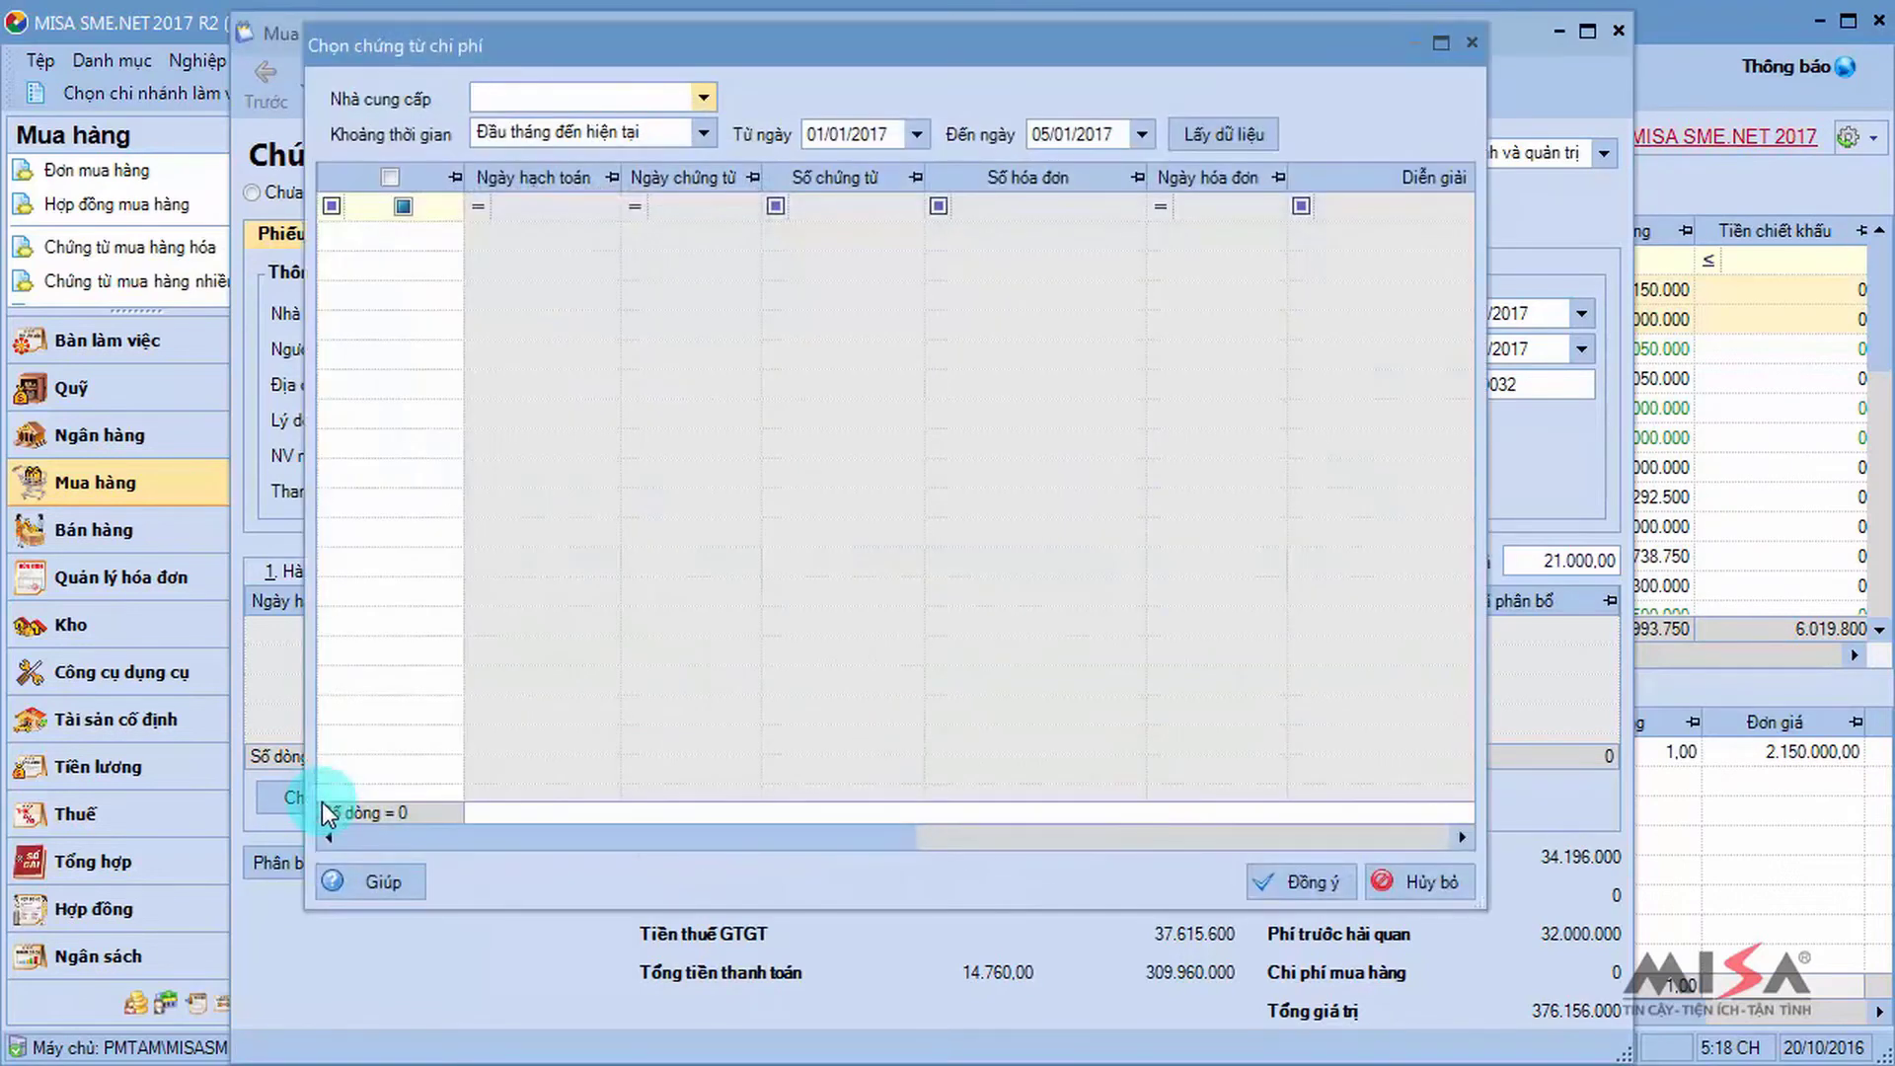
left_click(561, 96)
type("song")
key("Tab")
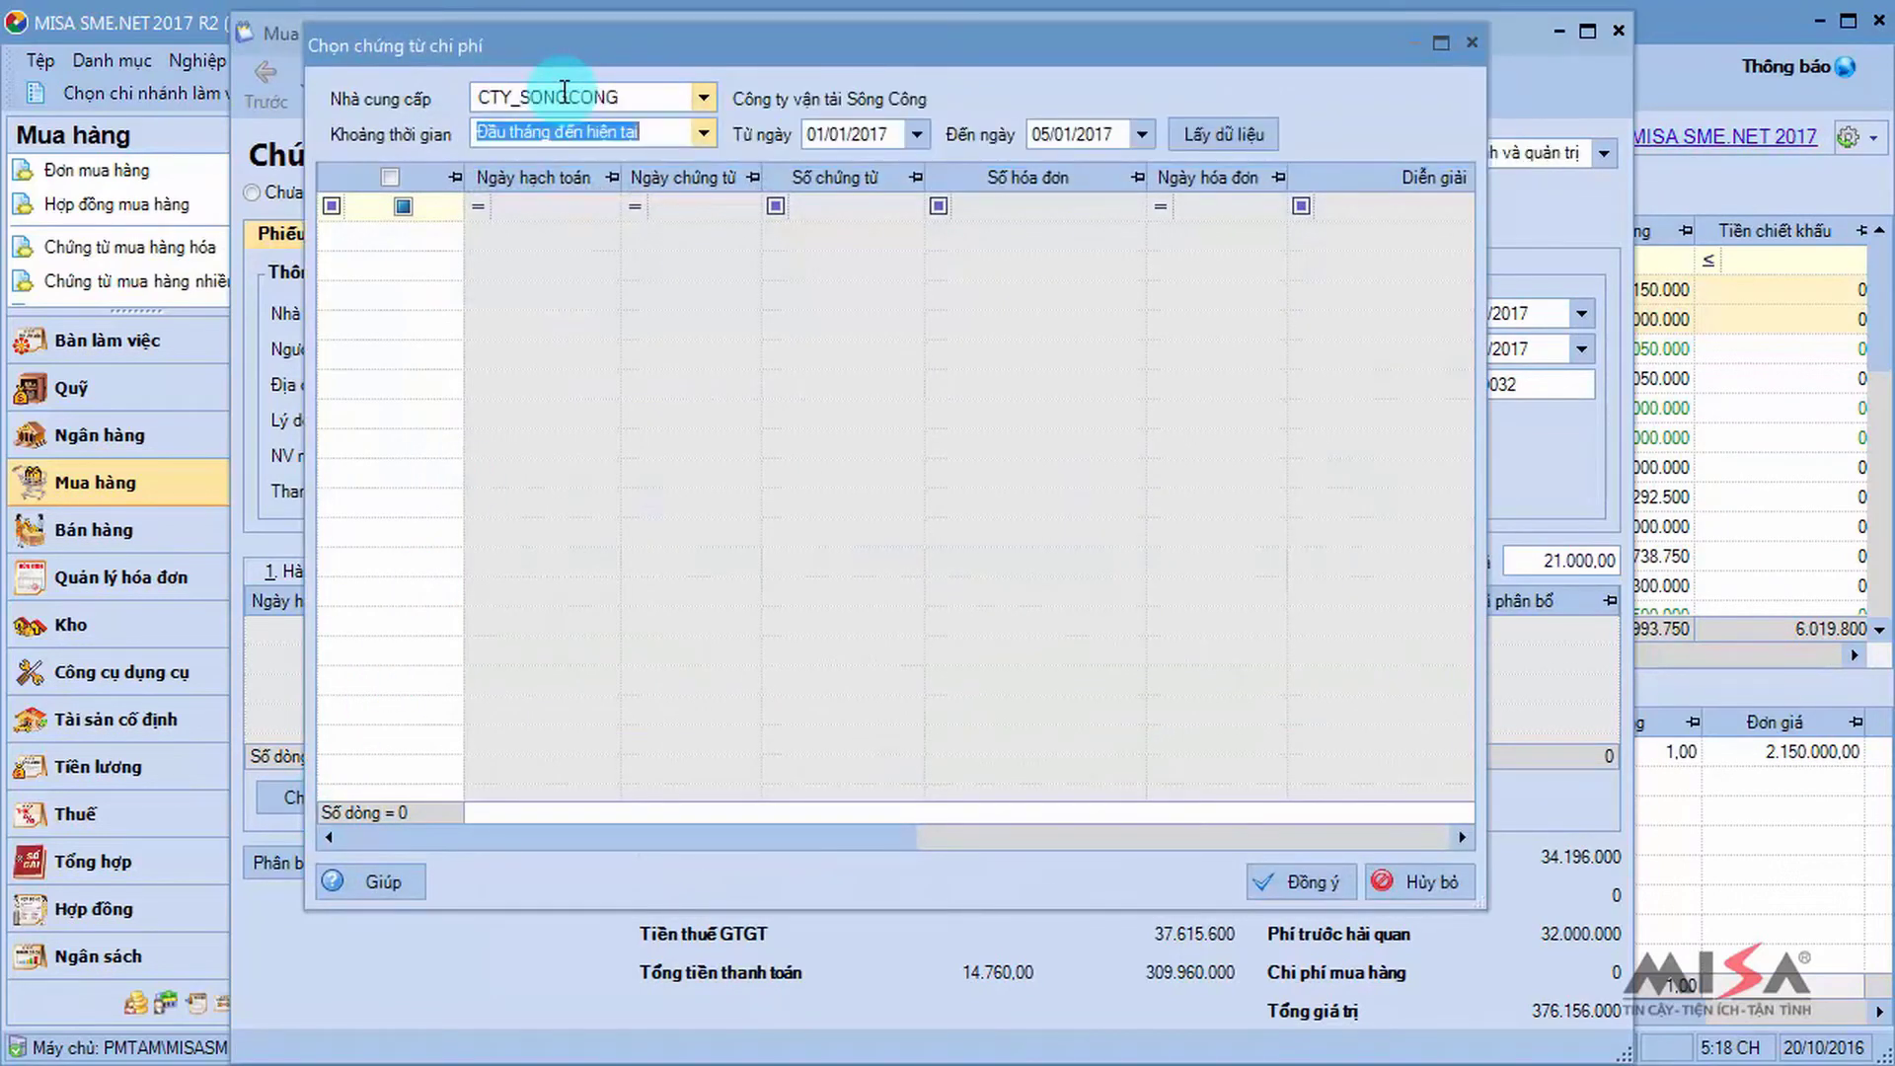
left_click(1224, 133)
left_click(390, 236)
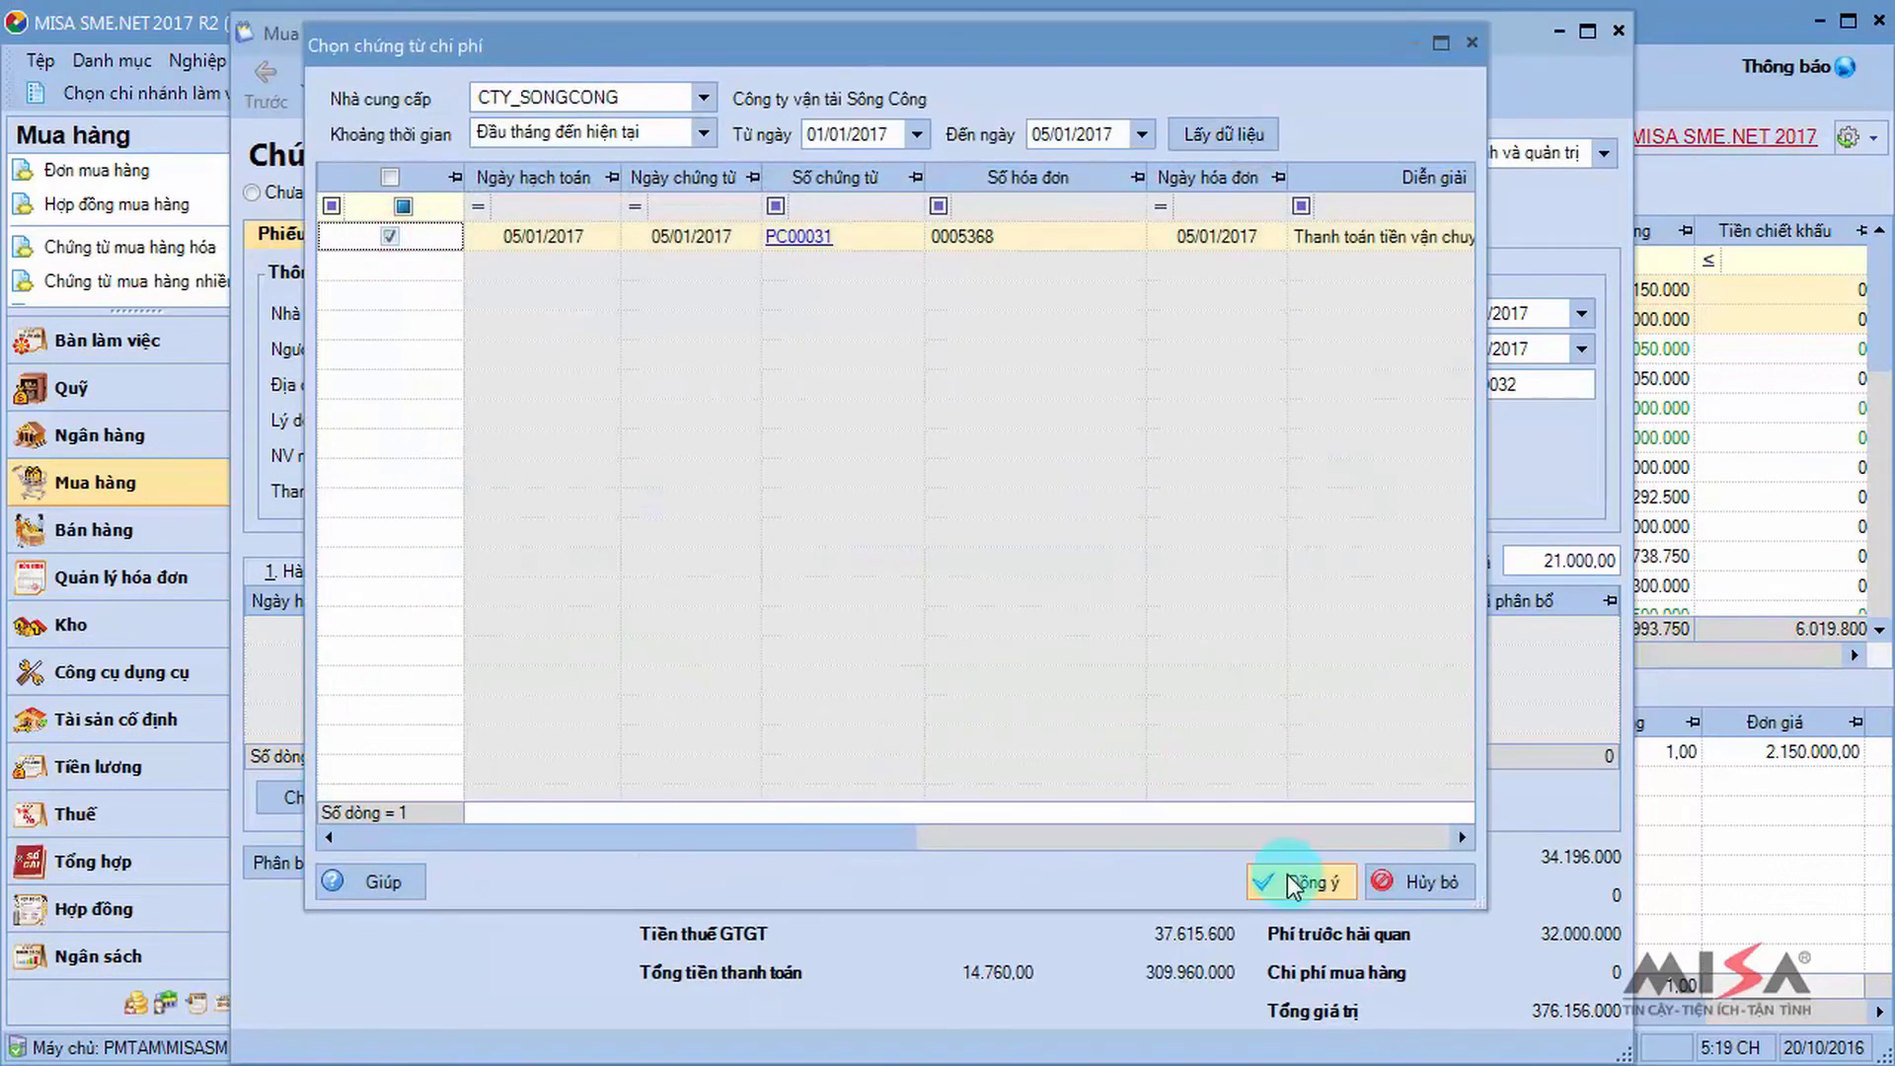
left_click(1293, 881)
Allocate the 2.150.000 purchase cost entirely to MT_INTEL by quantity.
left_click(602, 795)
left_click(1370, 117)
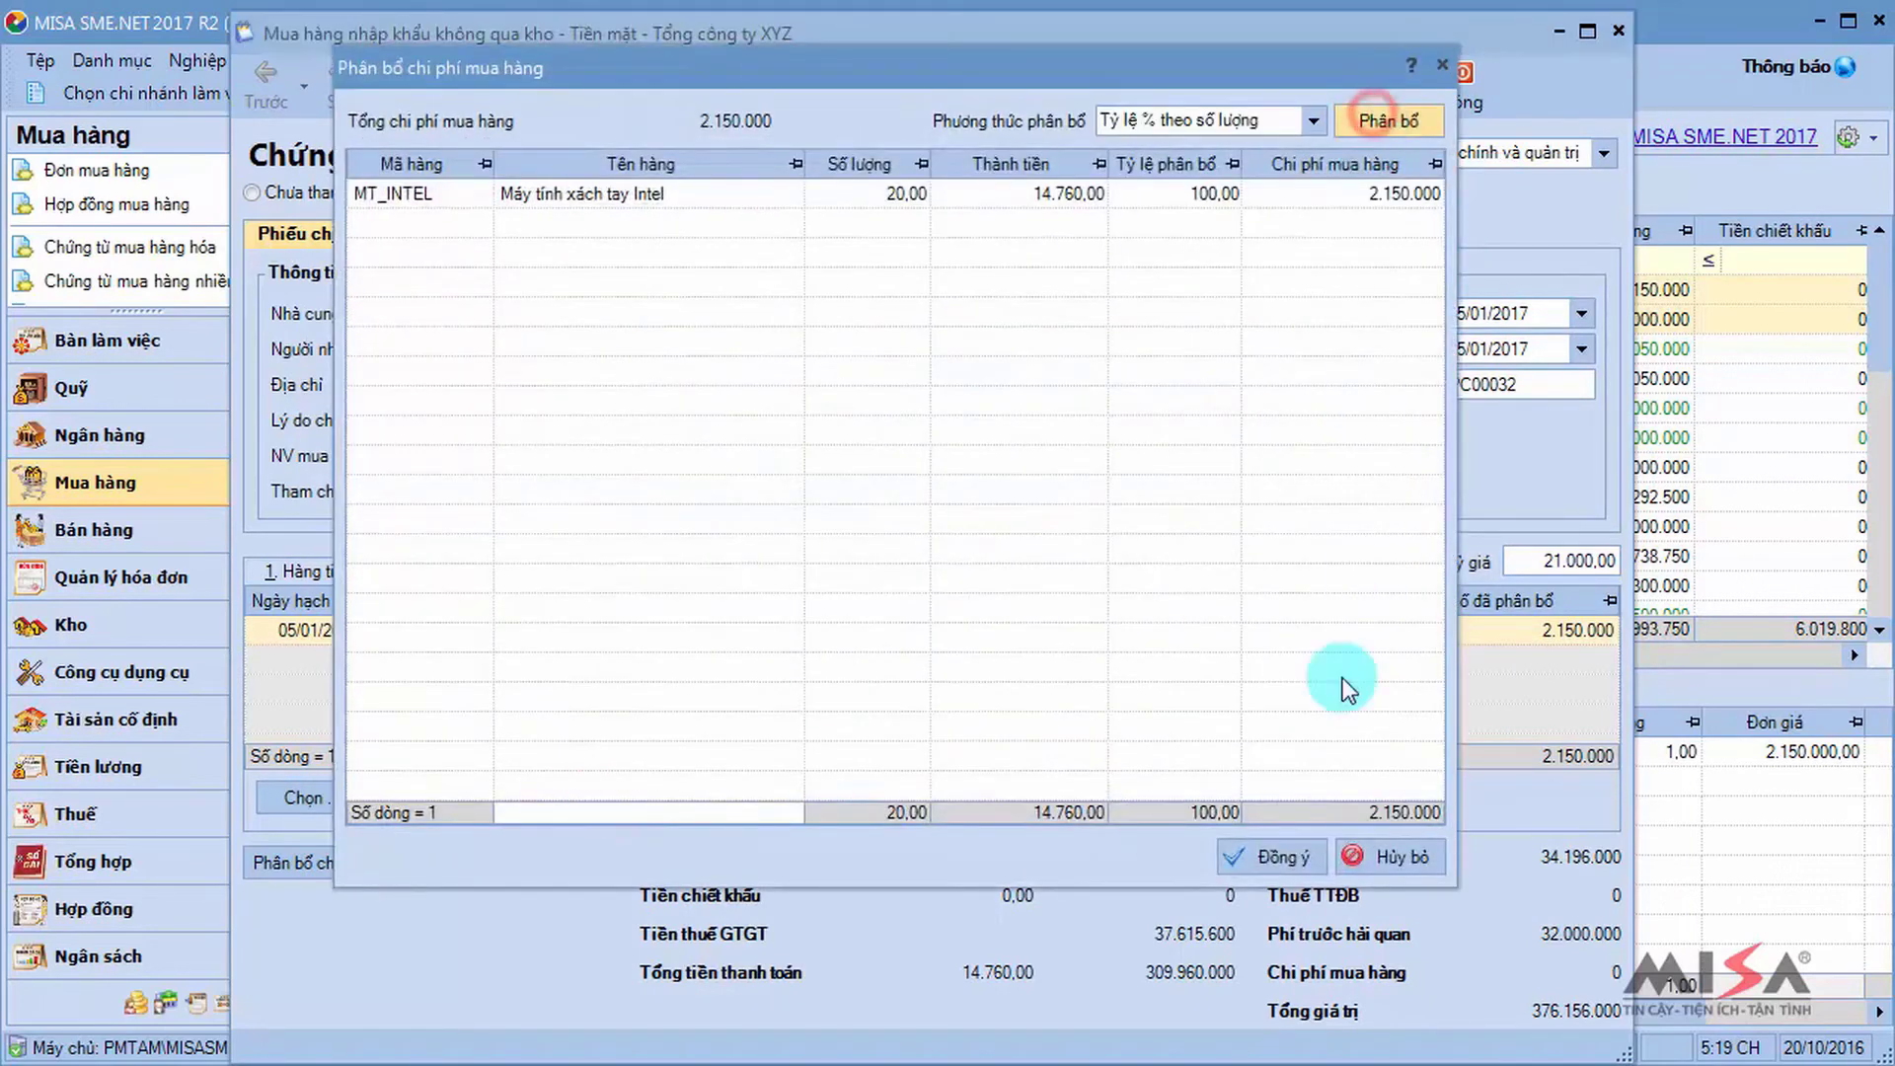
left_click(1265, 855)
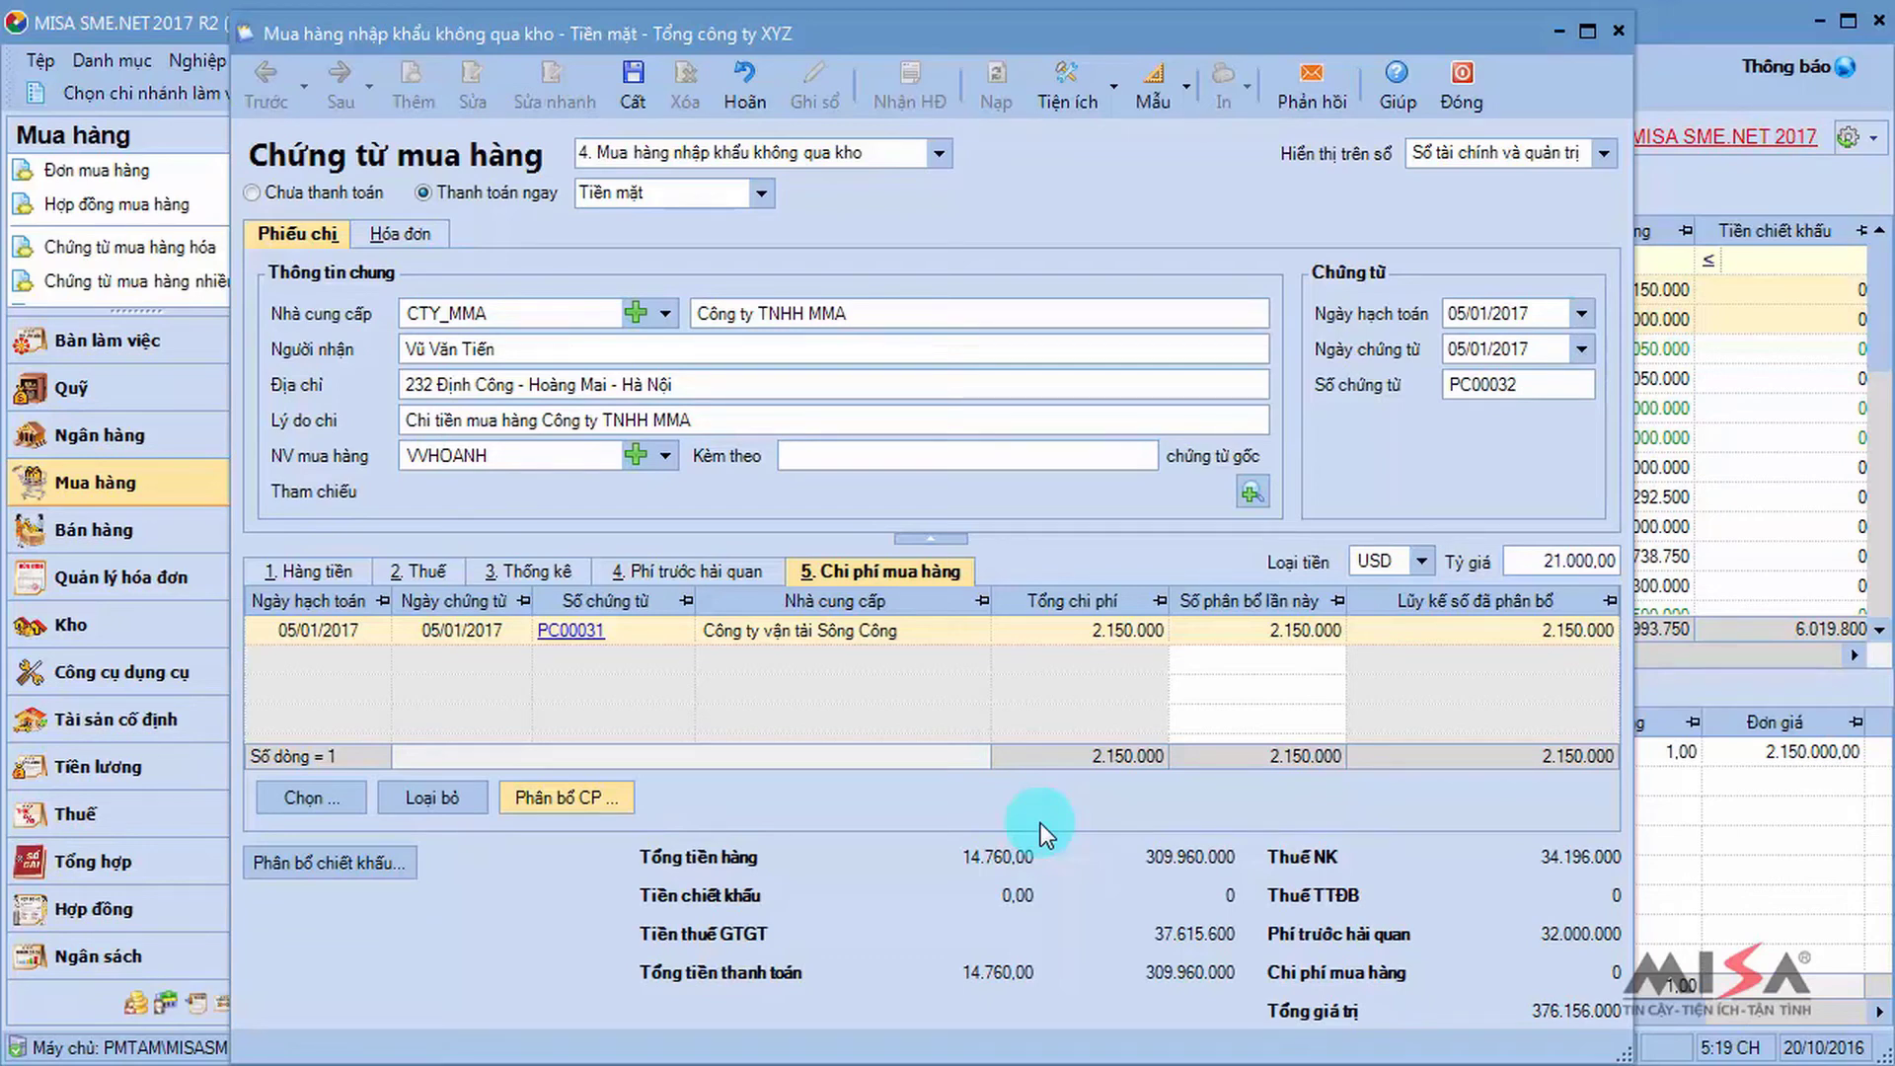
left_click(416, 238)
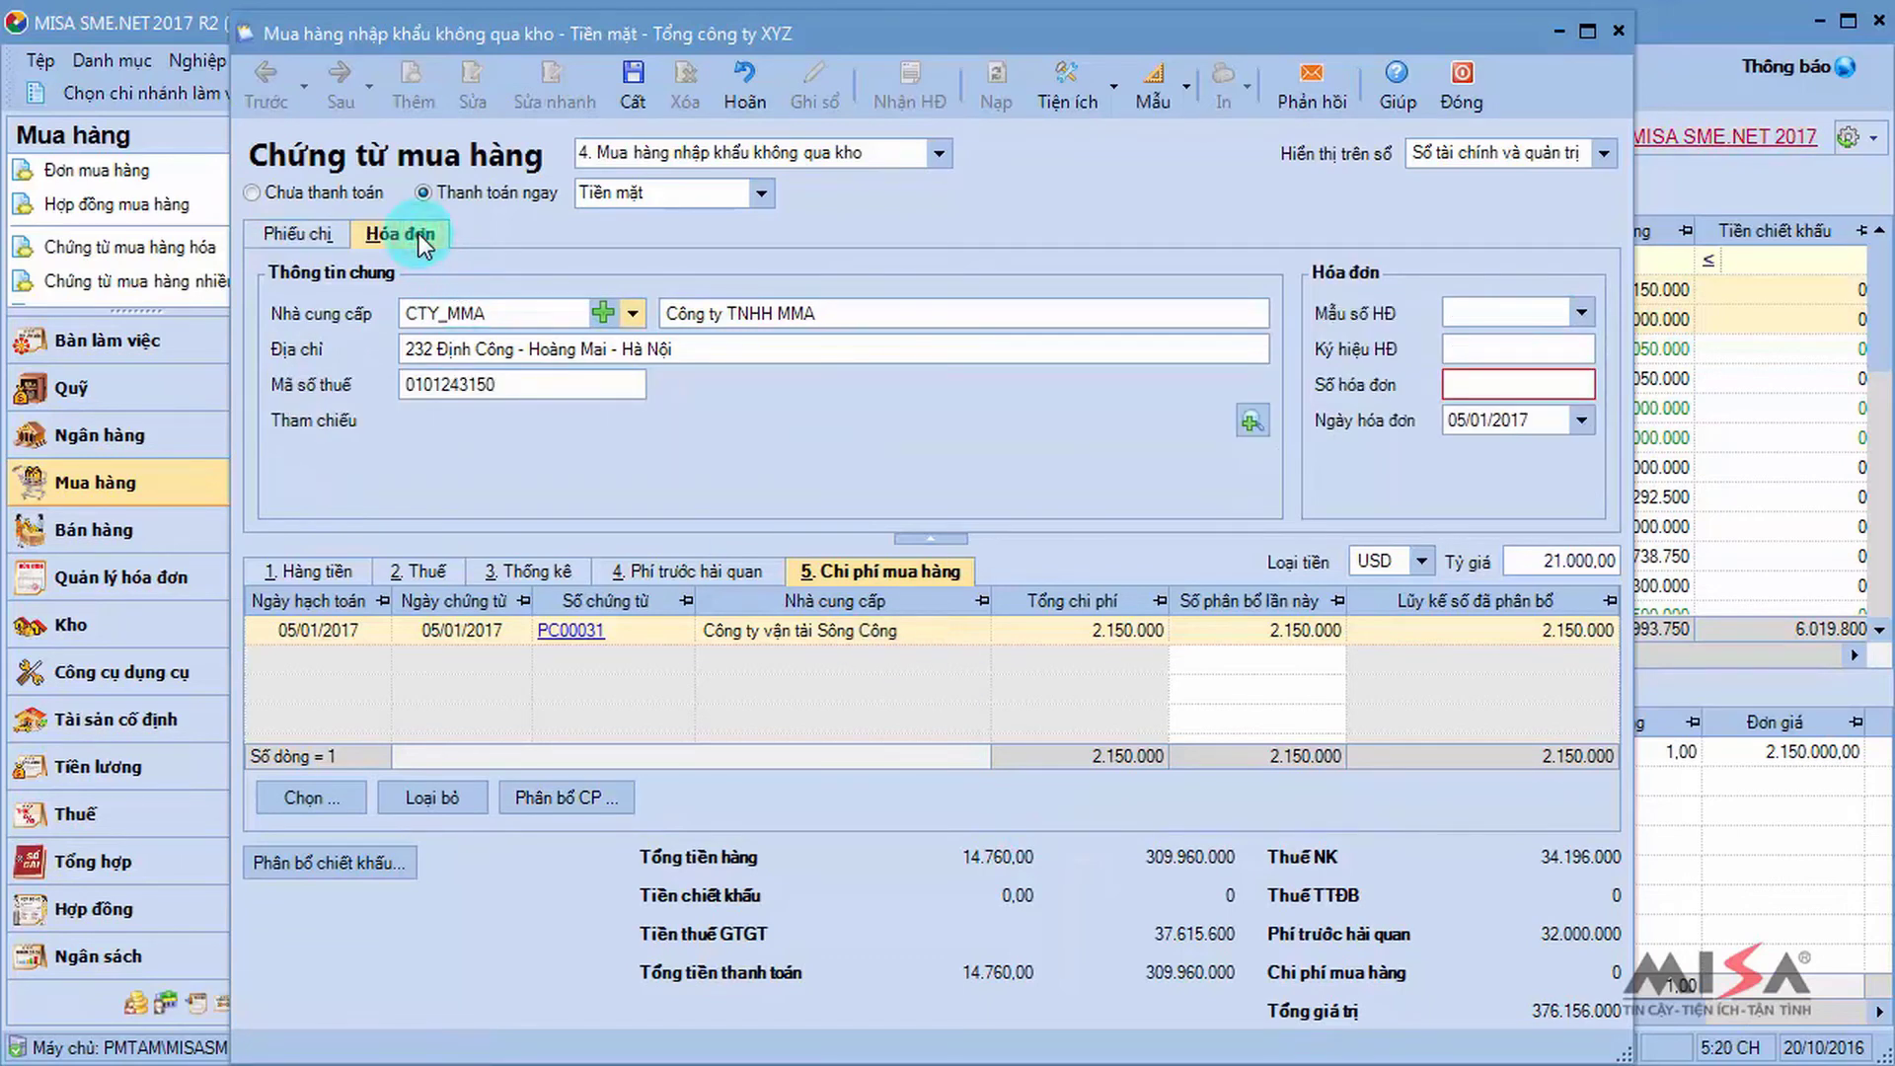
left_click(1488, 384)
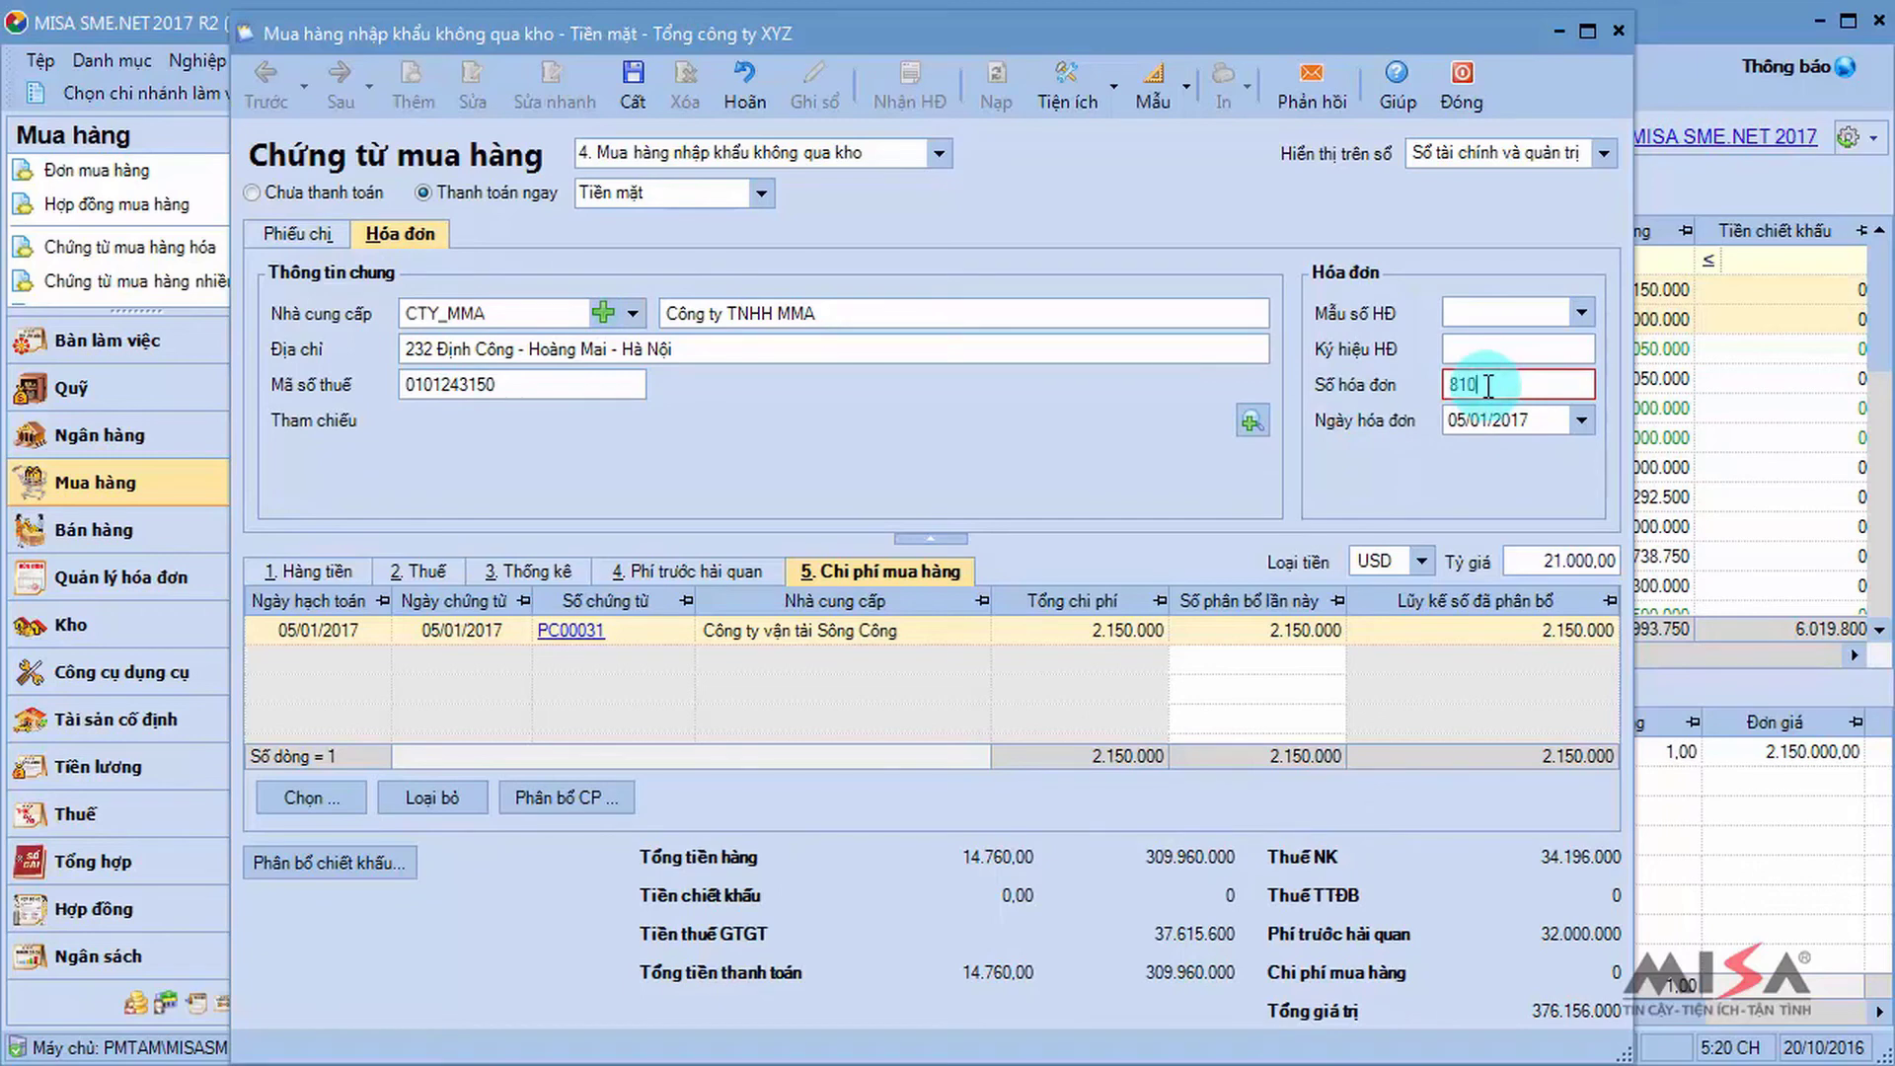
left_click(652, 87)
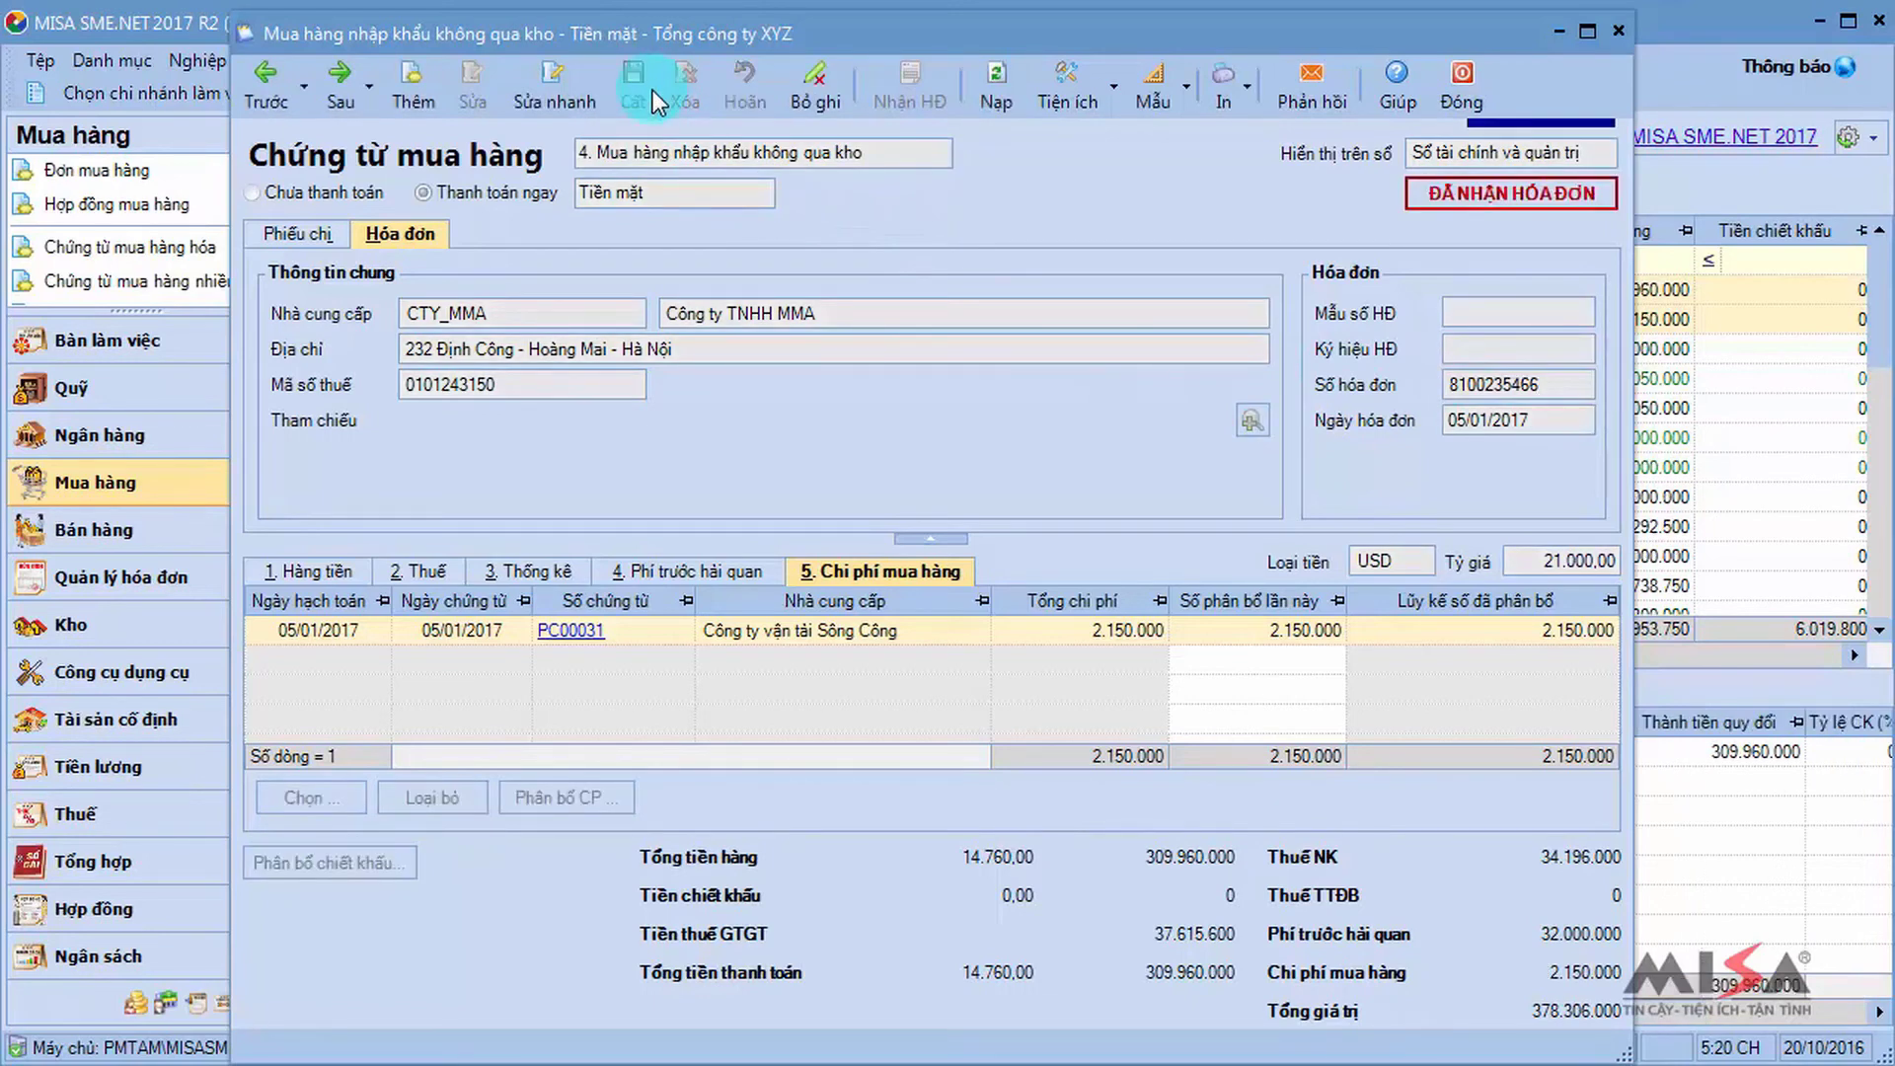
left_click(1245, 79)
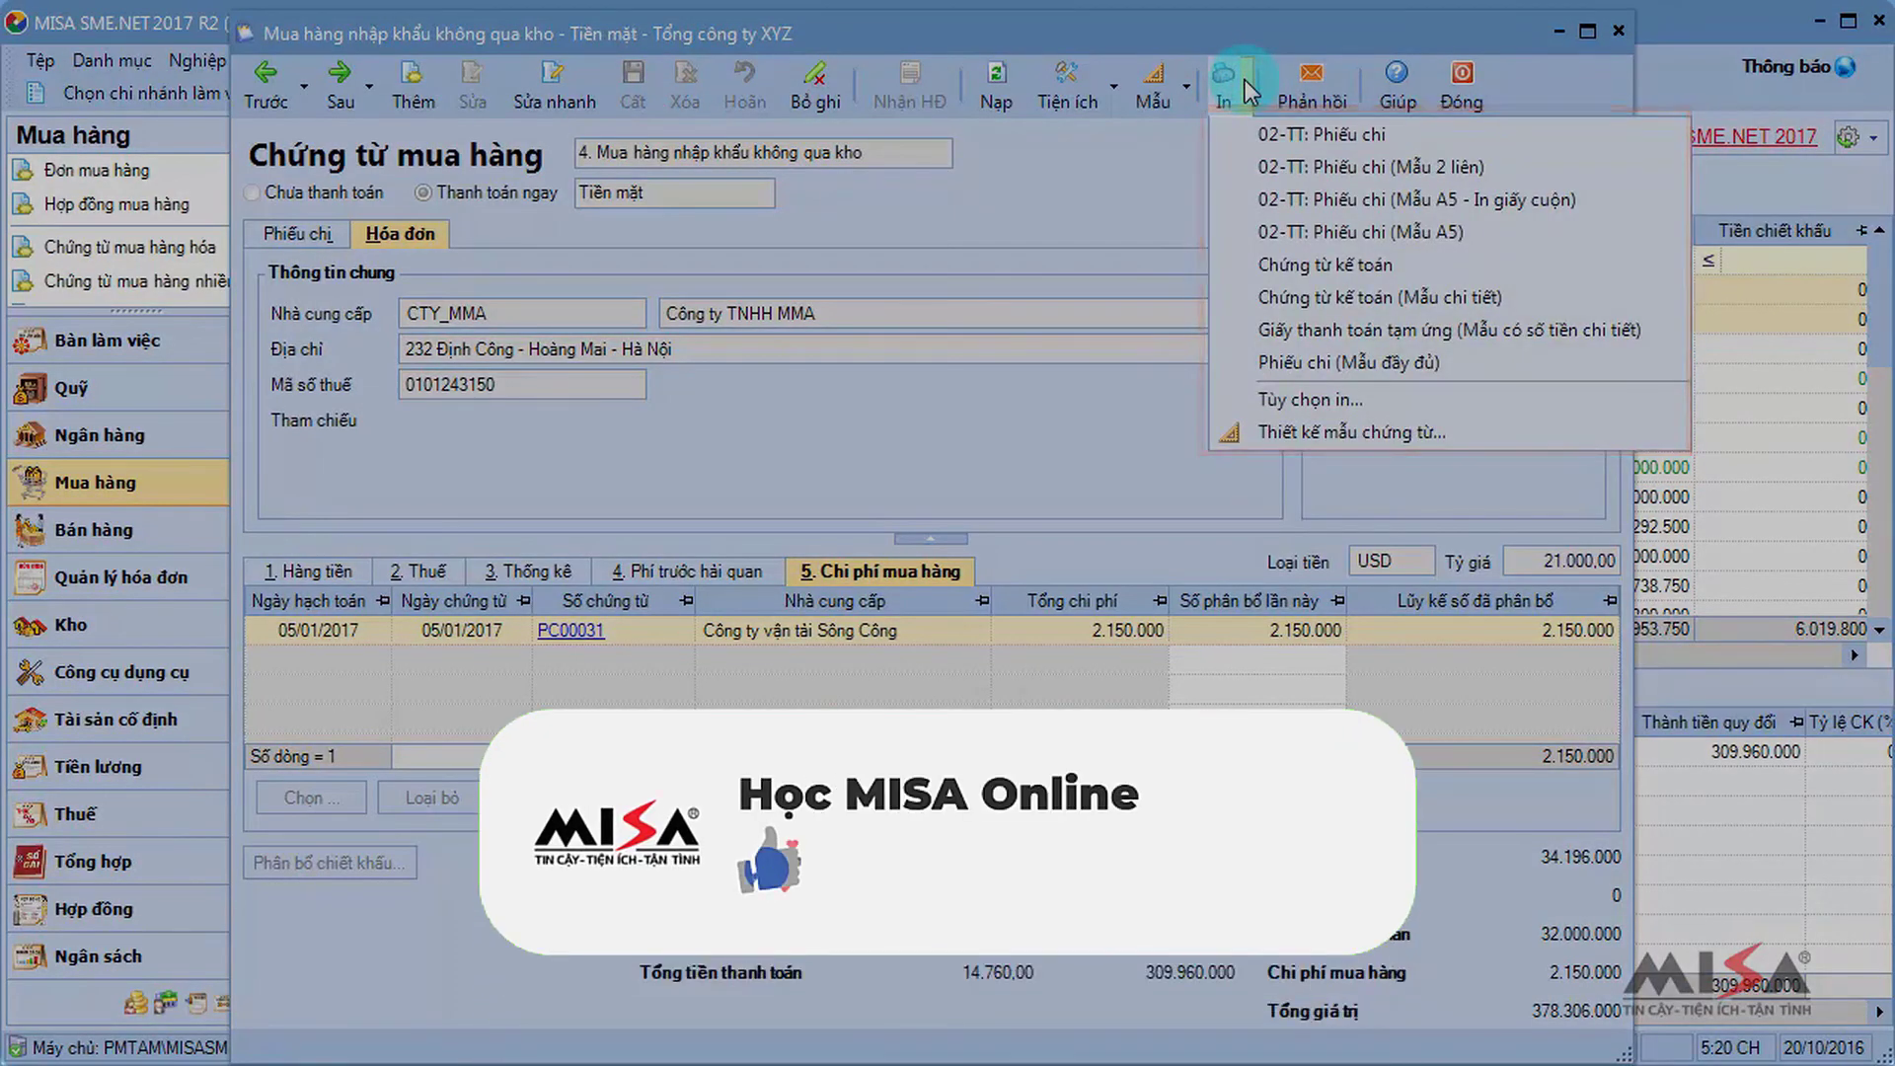
Dismiss the print template list and close the voucher PC00032 window.
left_click(1577, 163)
left_click(1457, 86)
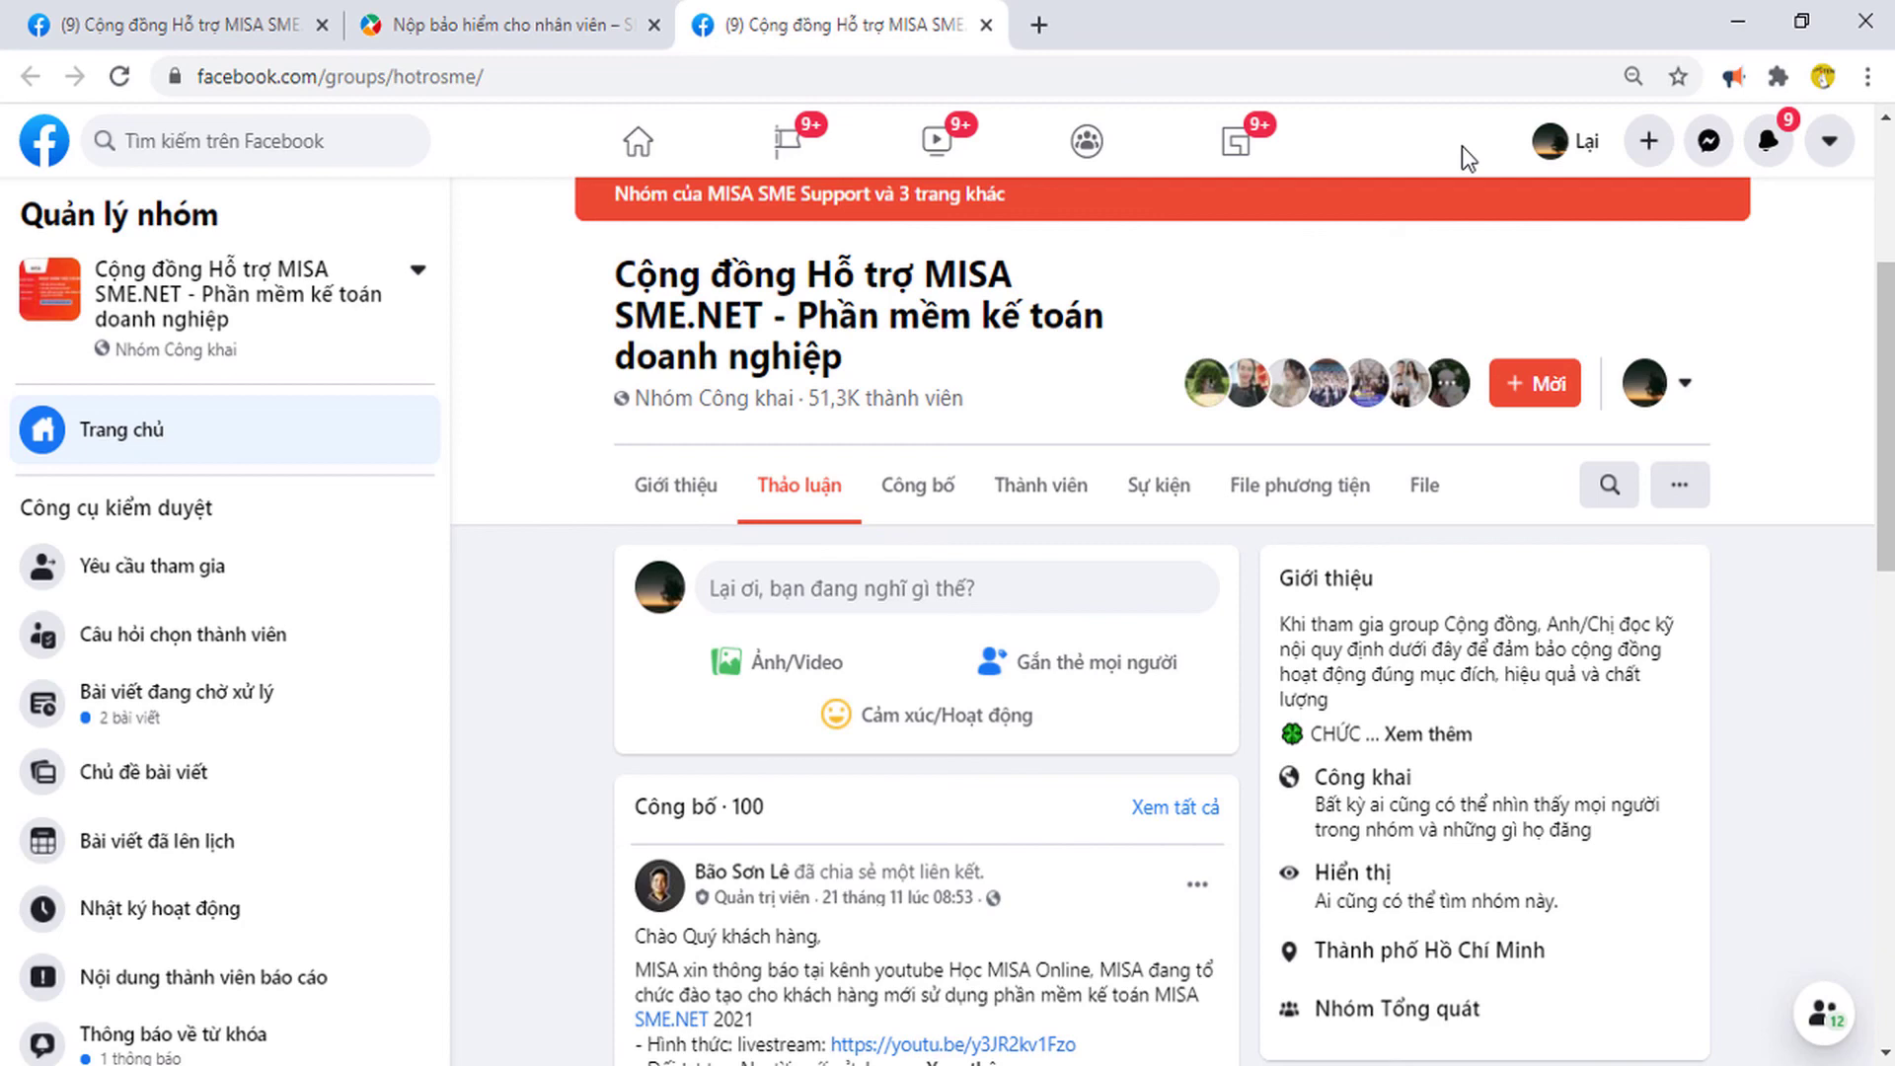
Start a group post drafting 'Cho mình hoi vấn đề lập chứng từ......'.
left_click(859, 592)
type("Cho mình hoi")
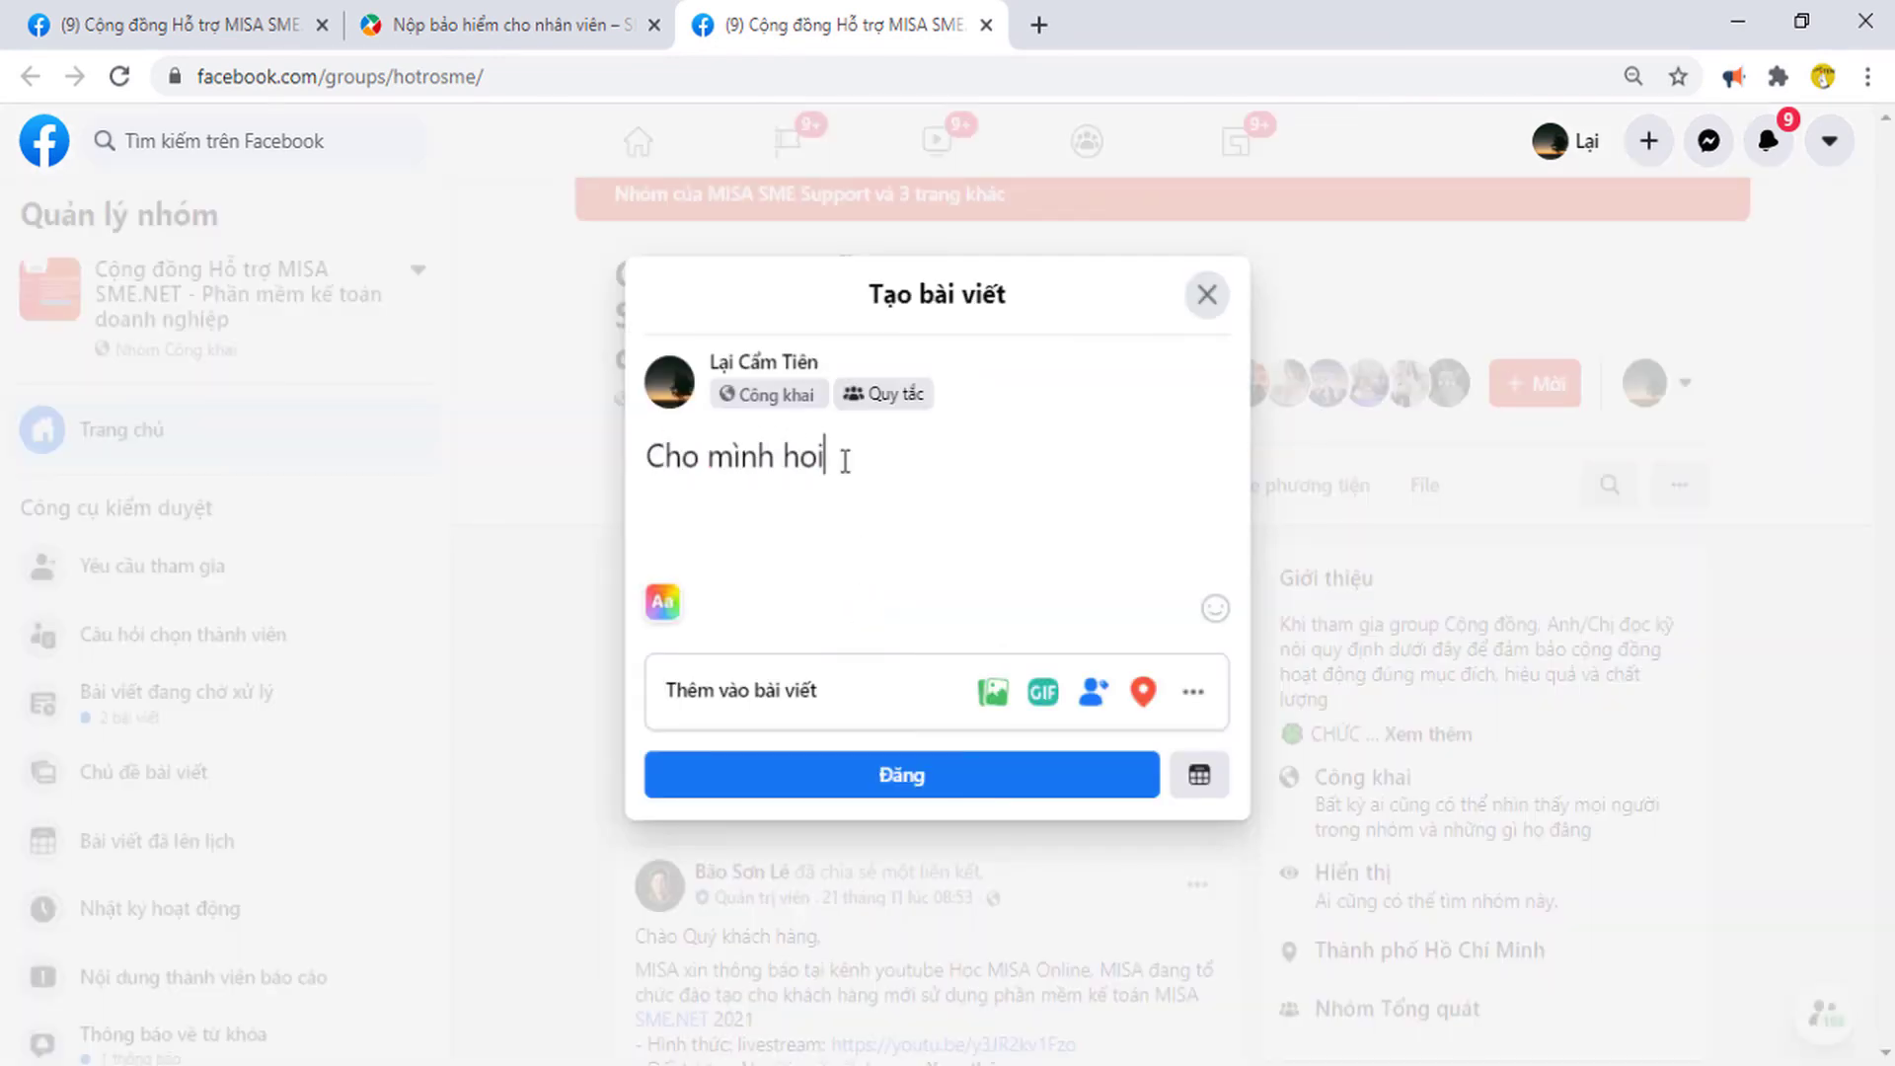
key("BackSpace")
key("BackSpace")
type("ỏi vấn đề lập chứng từ...")
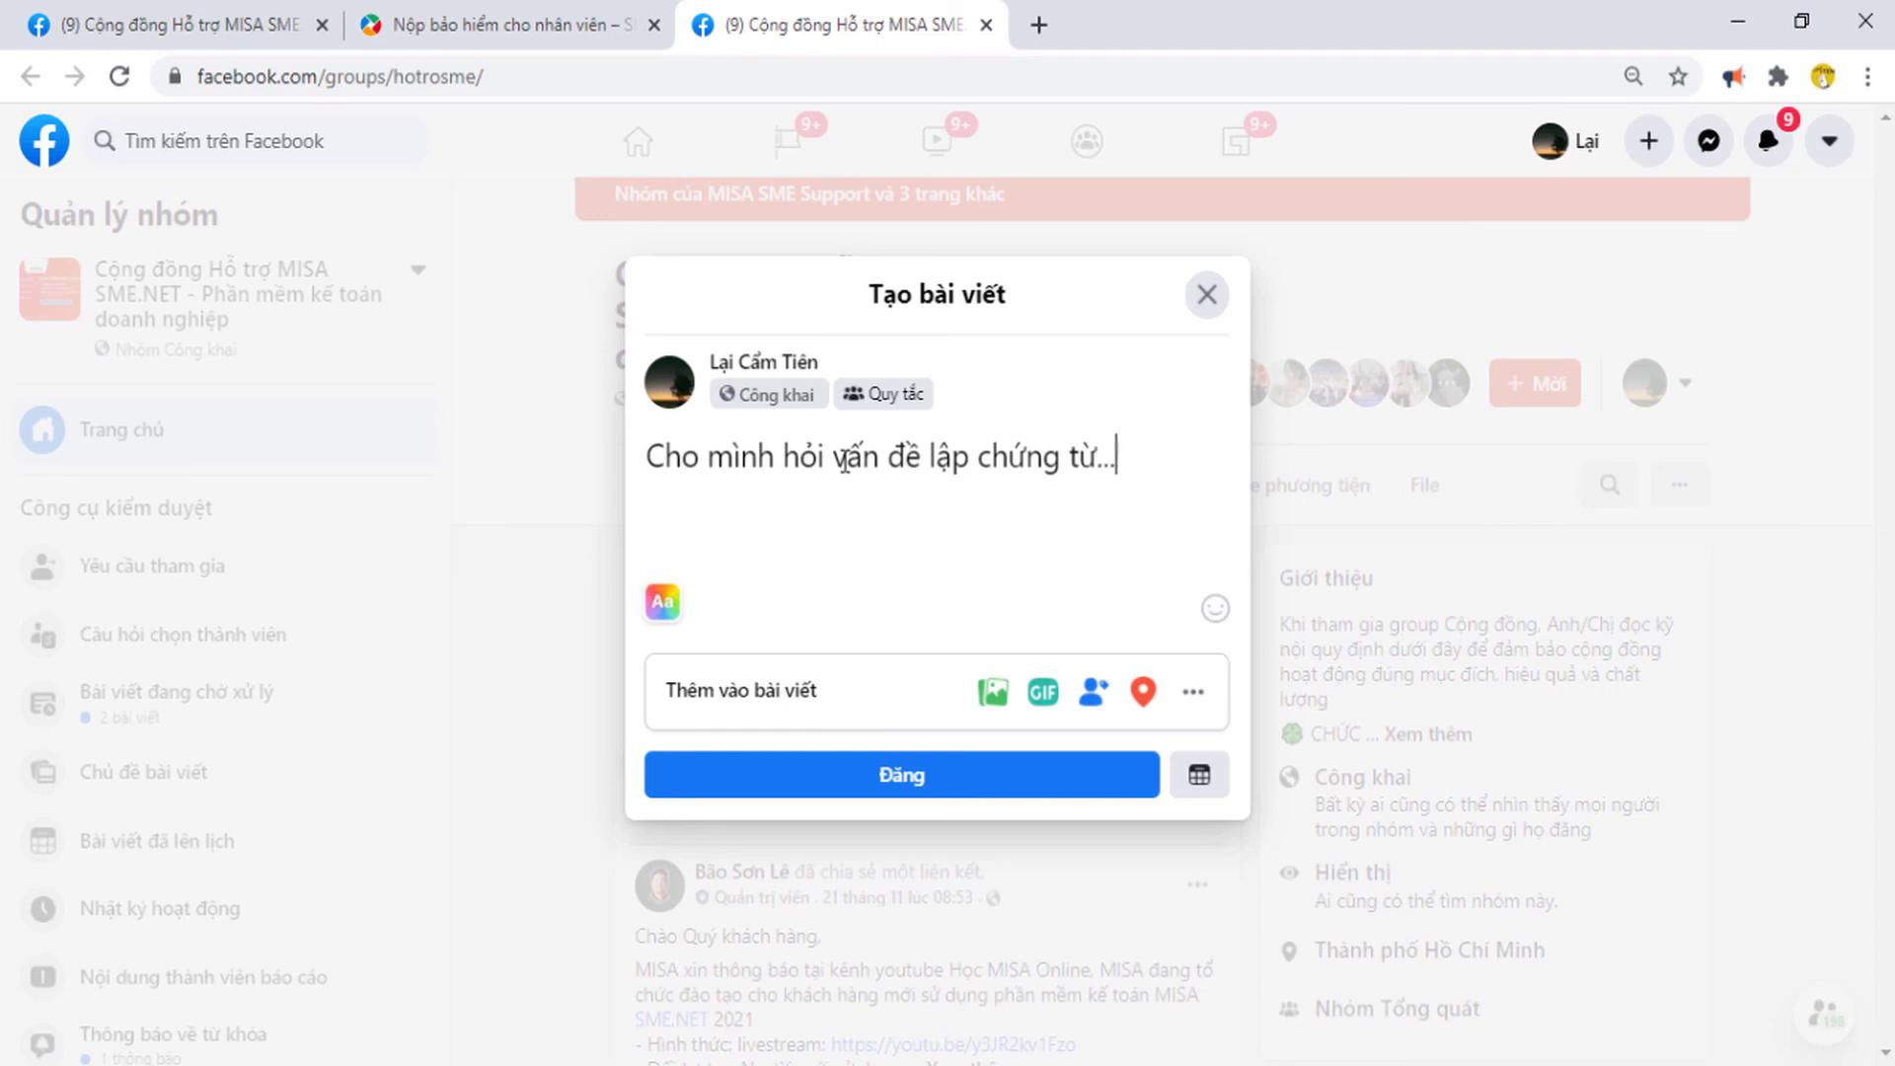
type("...")
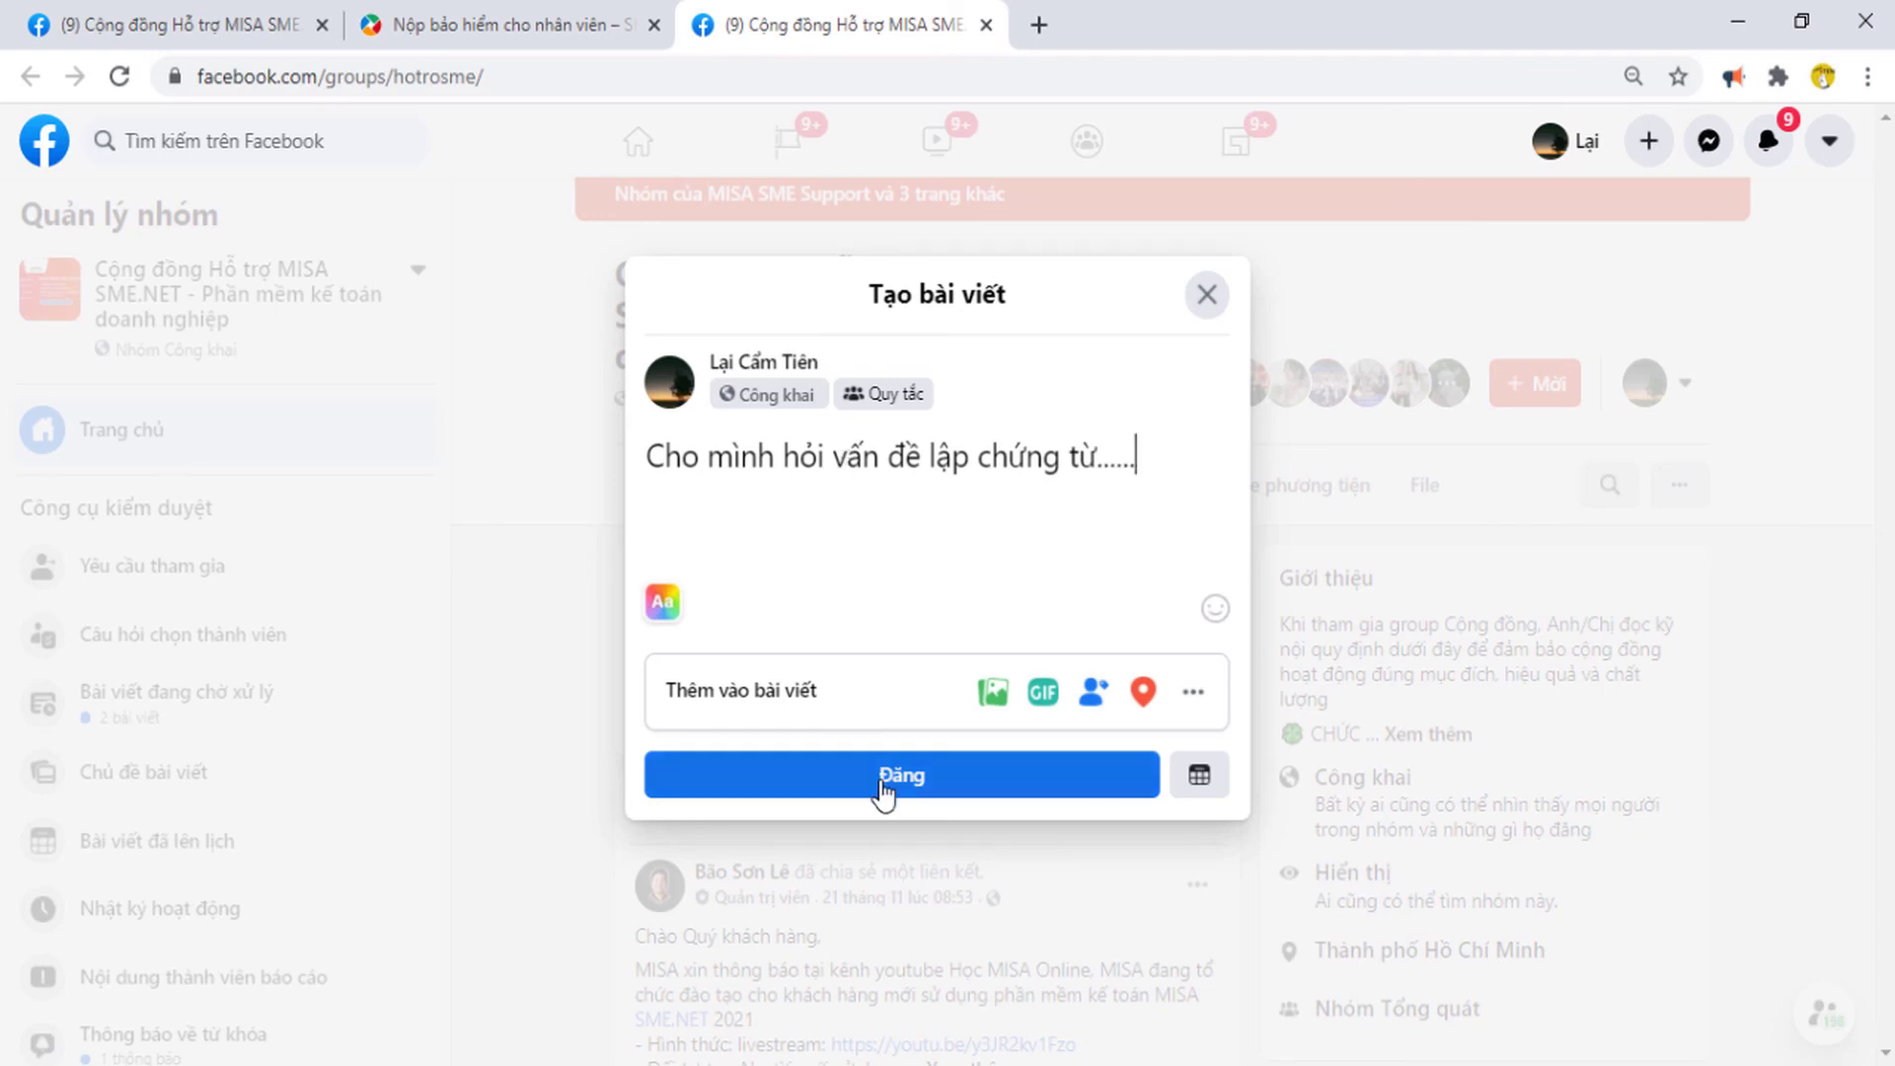